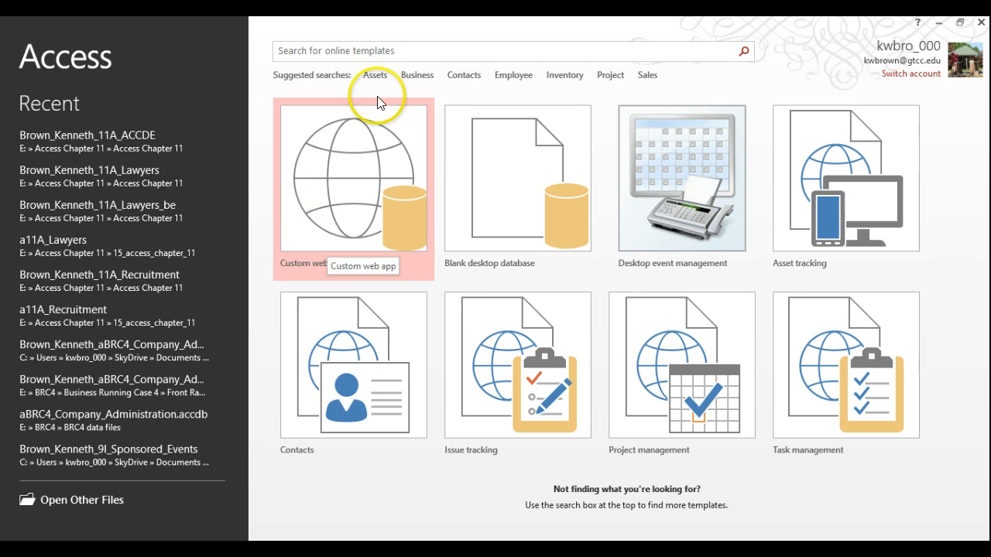
Step: Open the a11B_Overdue_Accounts database from the 15_access_chapter_11 folder inside Access Chapter 11 on Removable Disk (E:)
left_click(28, 496)
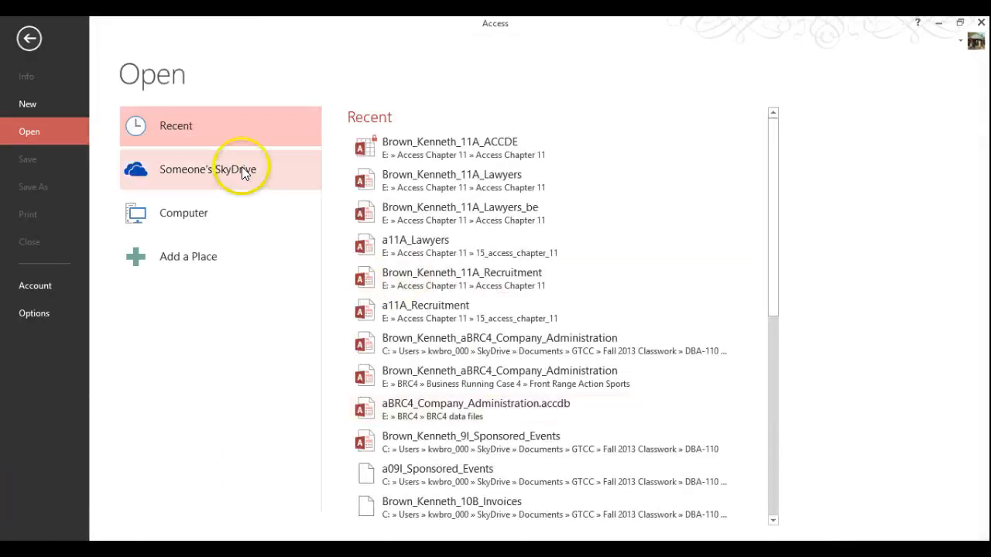
left_click(185, 217)
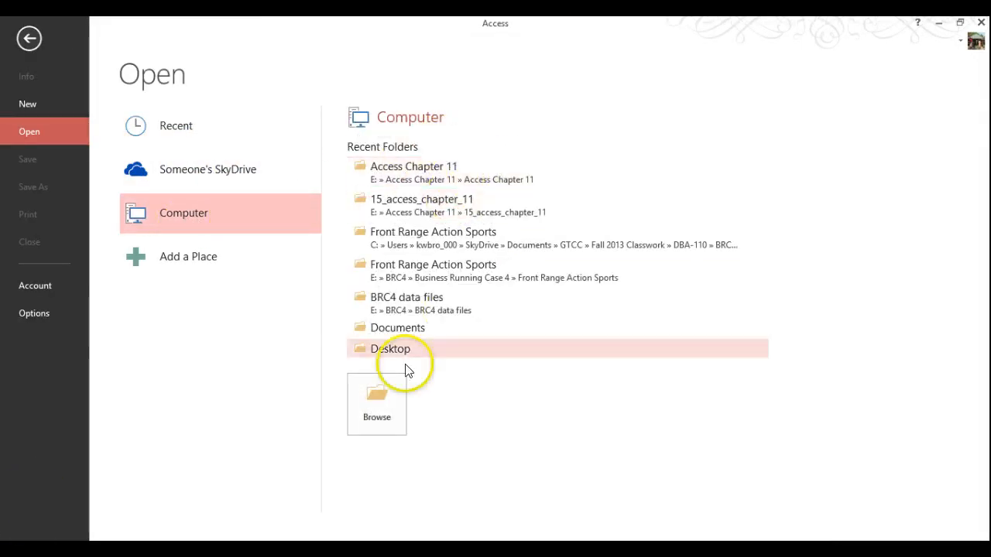
left_click(382, 380)
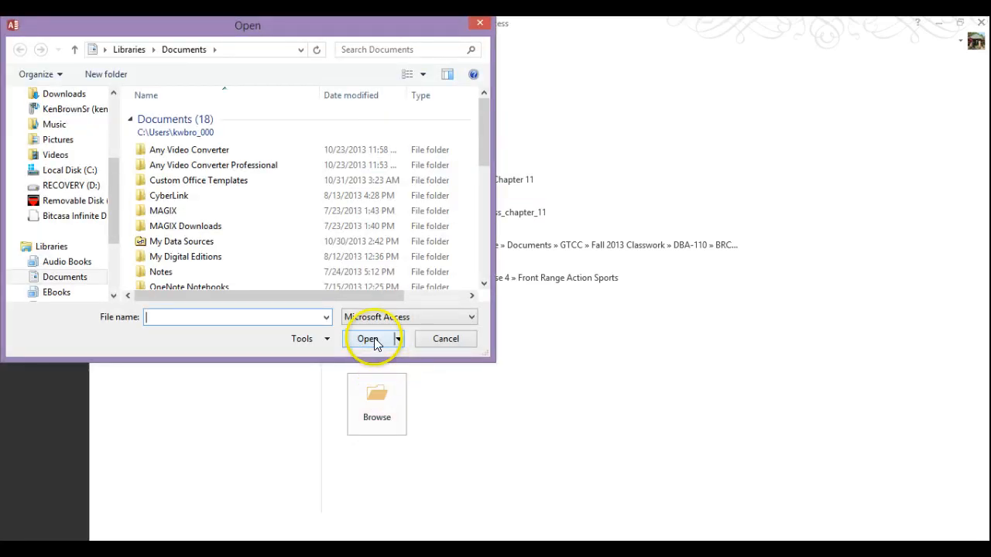
left_click(62, 204)
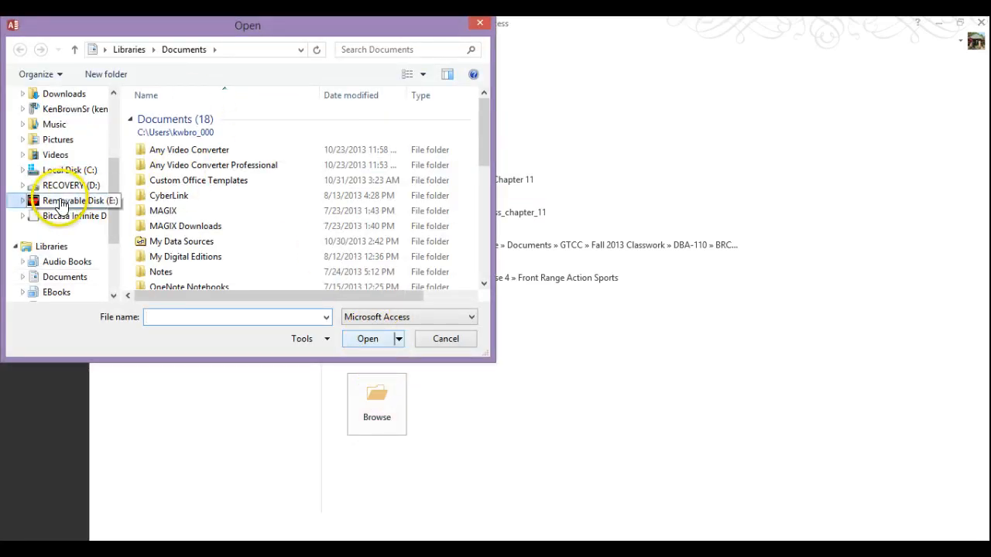
double_click(184, 146)
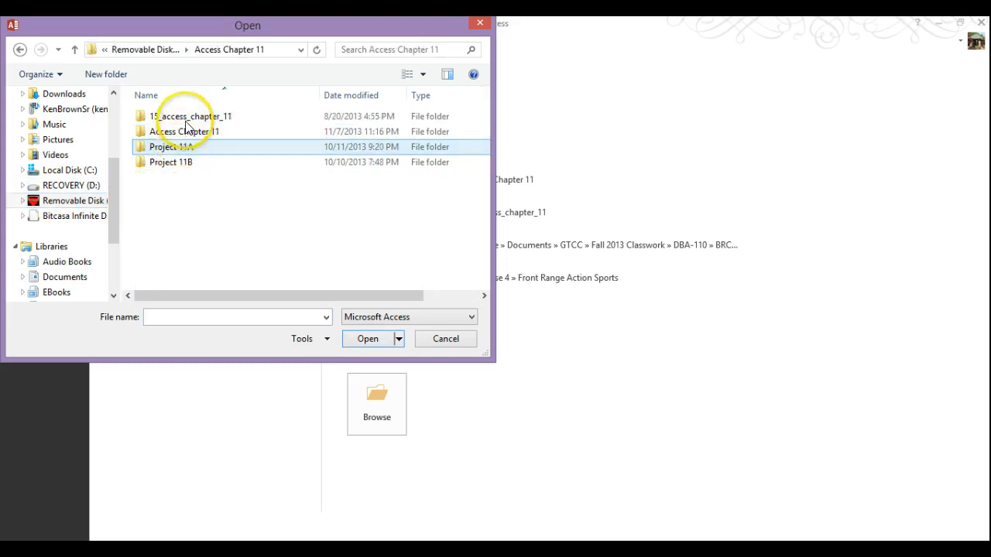
double_click(190, 116)
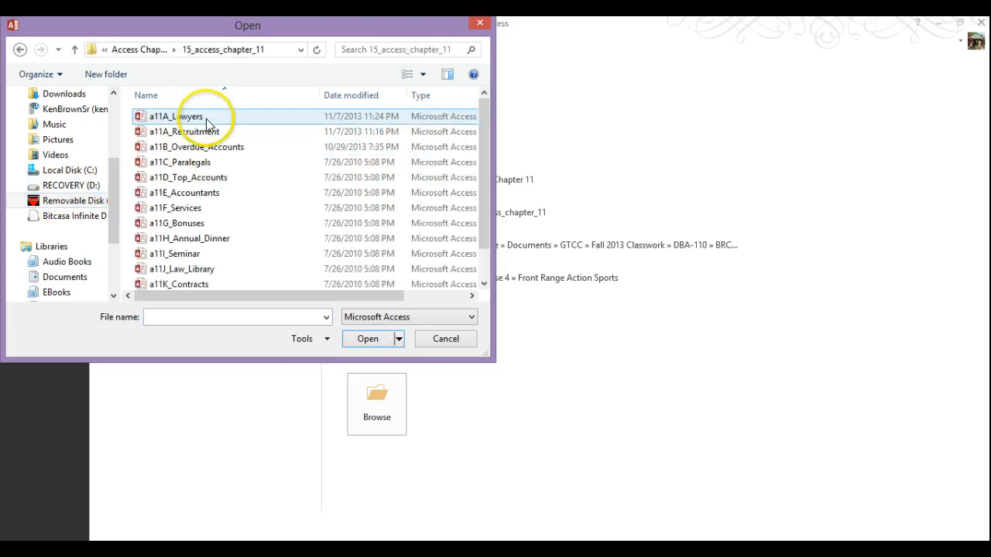
double_click(176, 150)
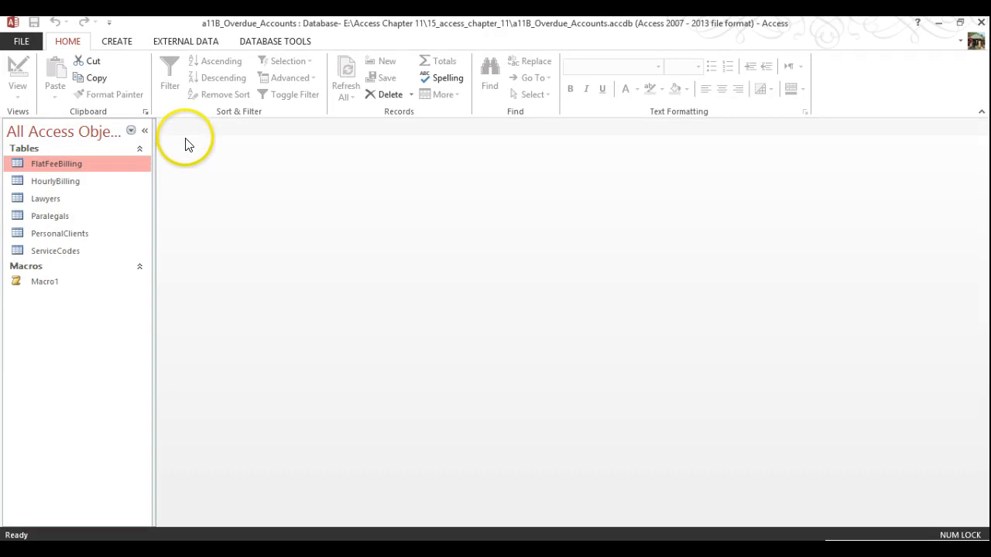
Step: Start saving the database as a copy in Access Database format, choosing the inner Access Chapter 11 folder on Removable Disk (E:)
left_click(23, 42)
left_click(30, 190)
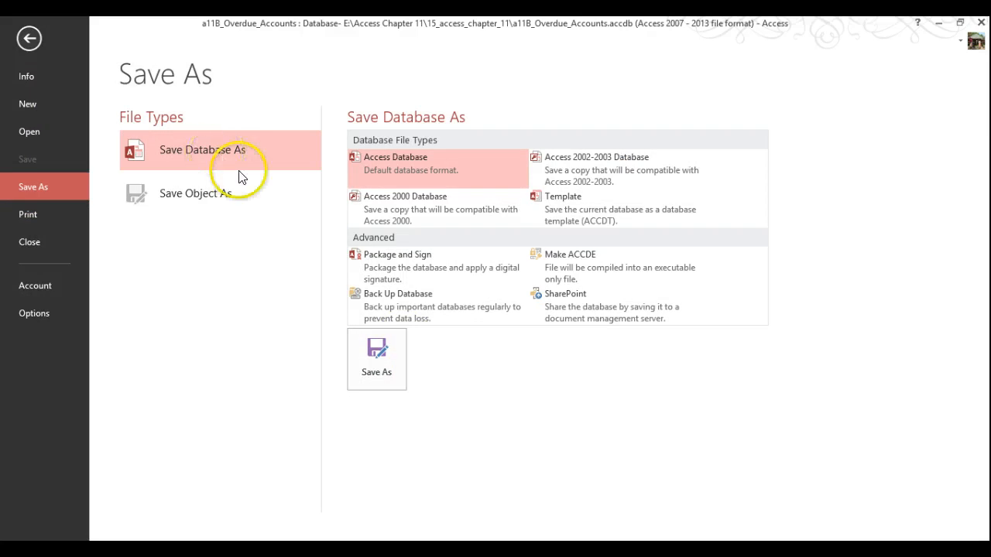
left_click(385, 360)
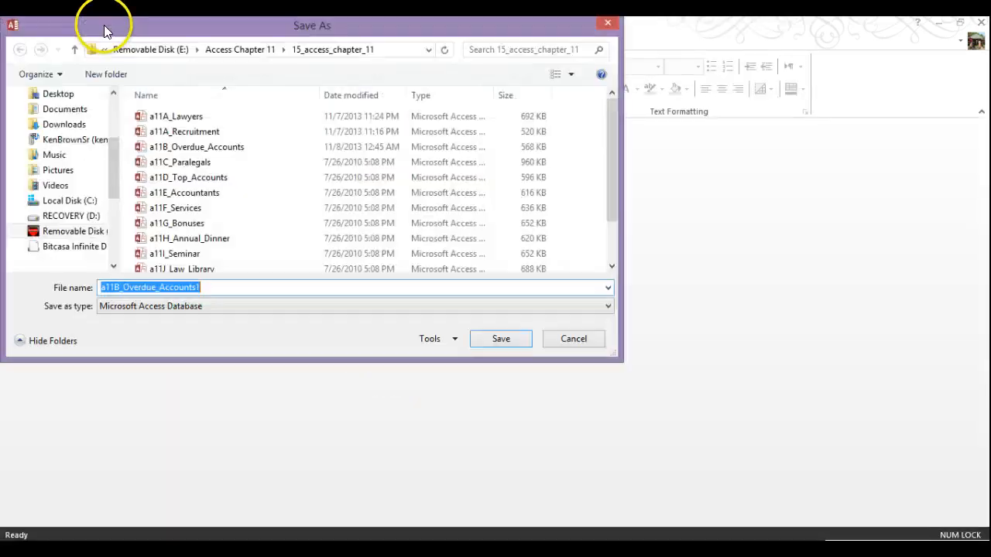
left_click(162, 50)
double_click(191, 149)
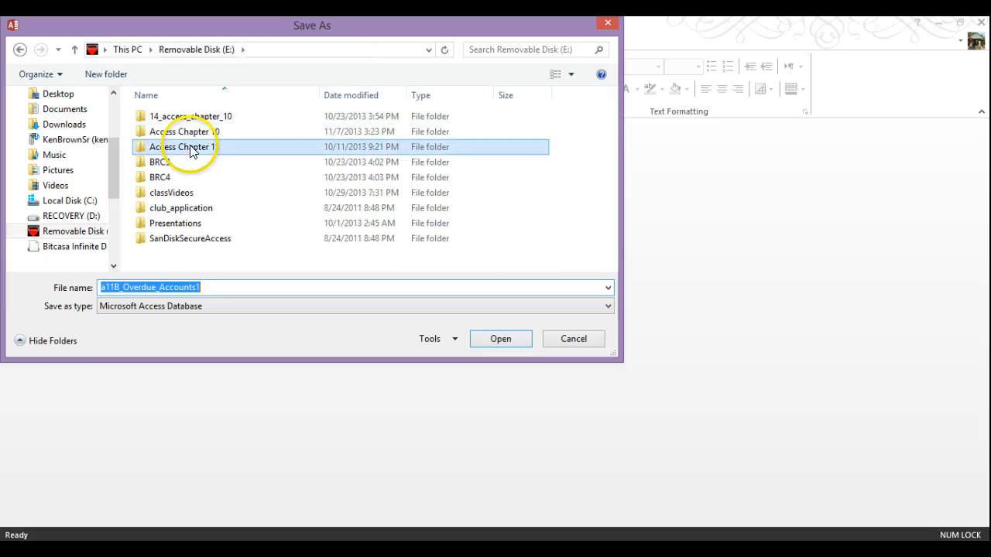
left_click(189, 134)
double_click(190, 133)
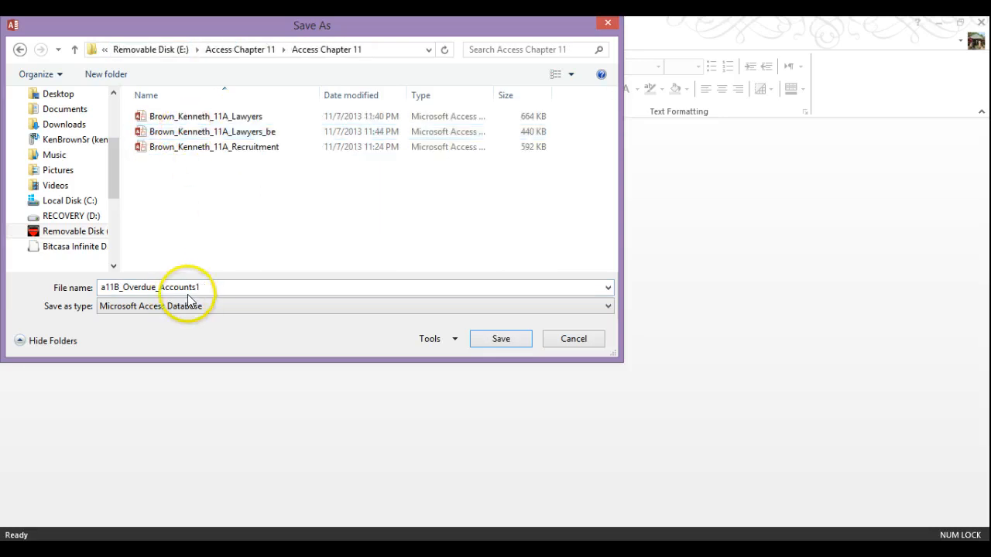
Step: Name the copy with the student's last and first name followed by 11B_Overdue_Accounts, separated by underscores, and save it
double_click(100, 286)
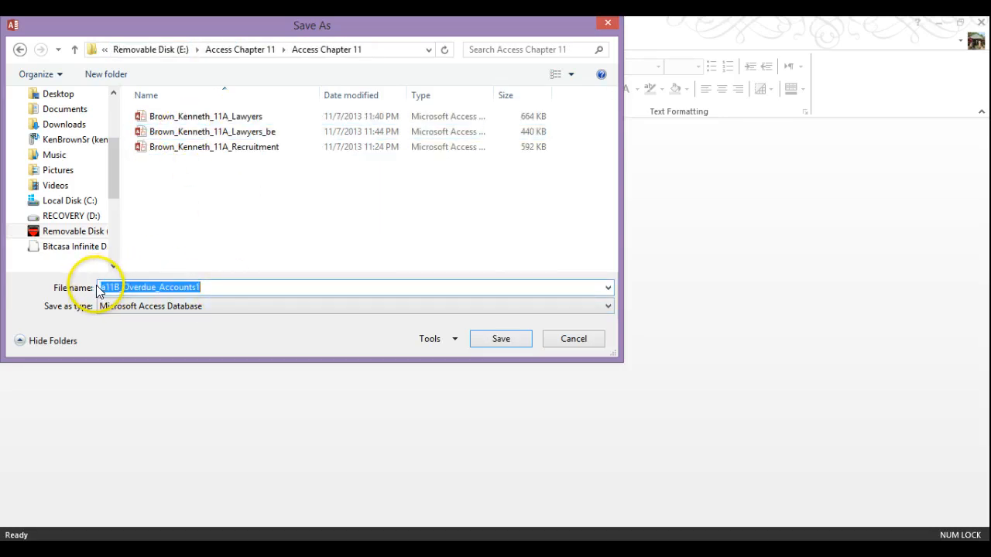
left_click(103, 287)
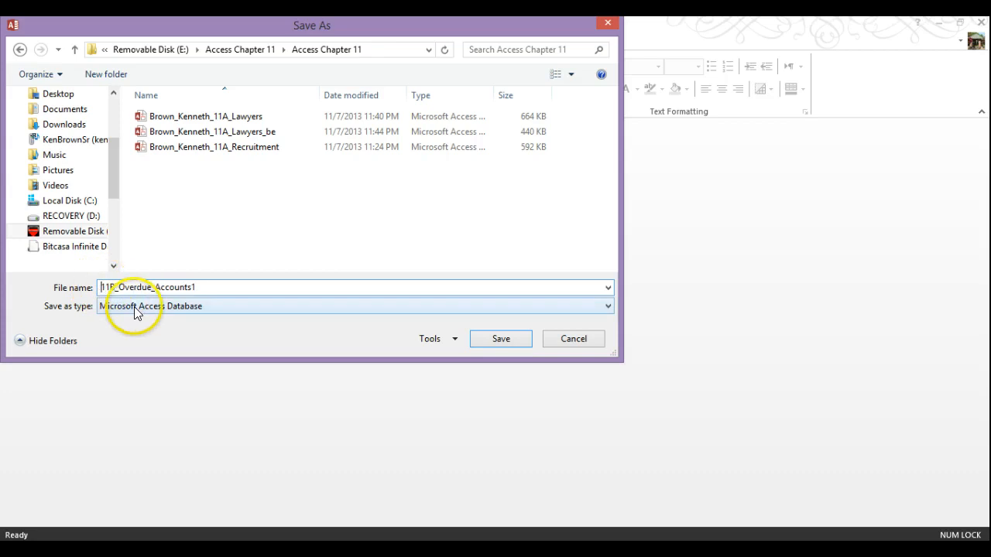
type("Brown")
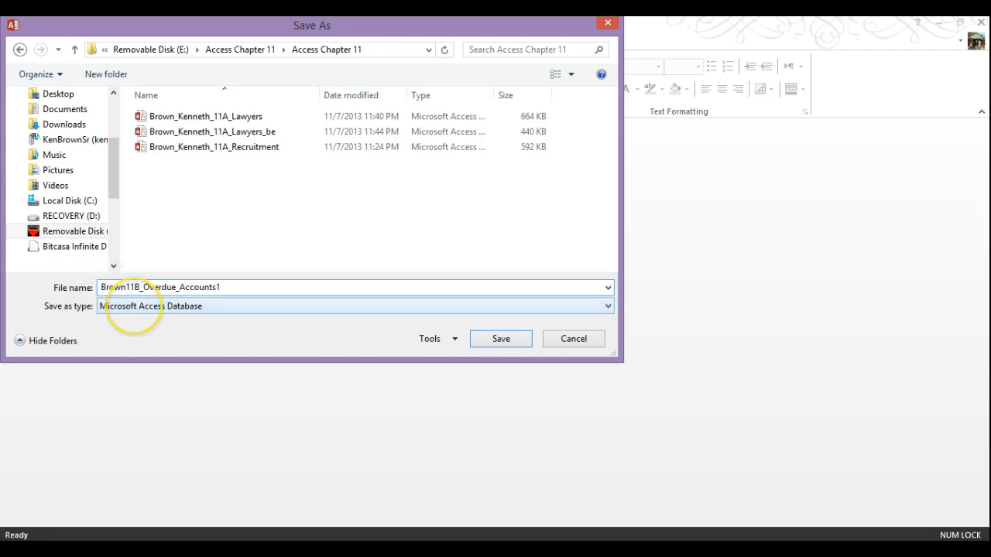
type("_Kenneth")
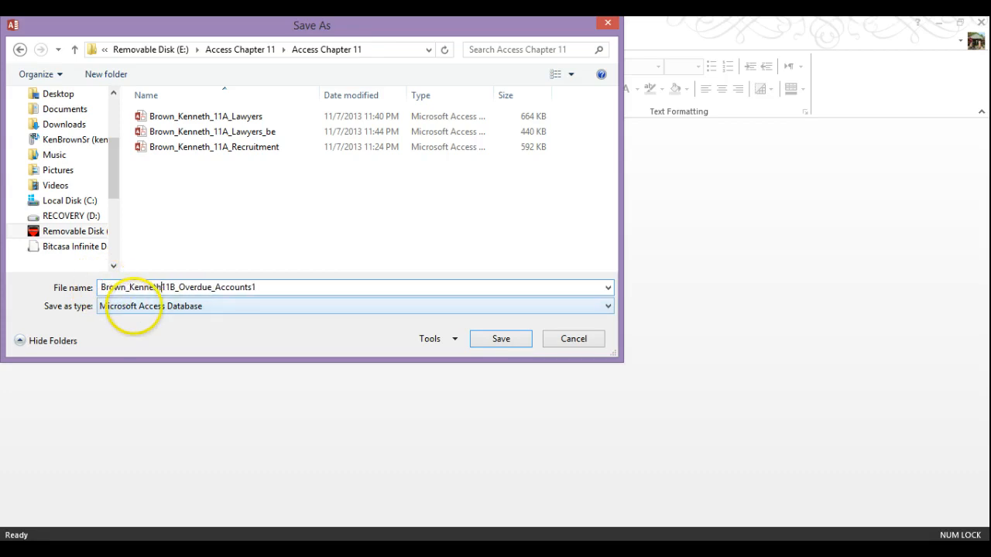
type("_")
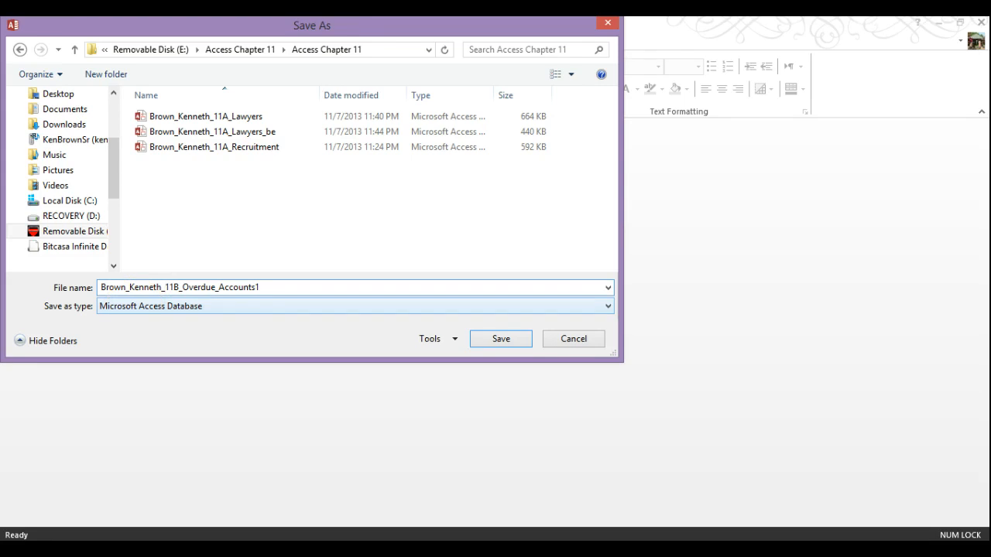
left_click(287, 287)
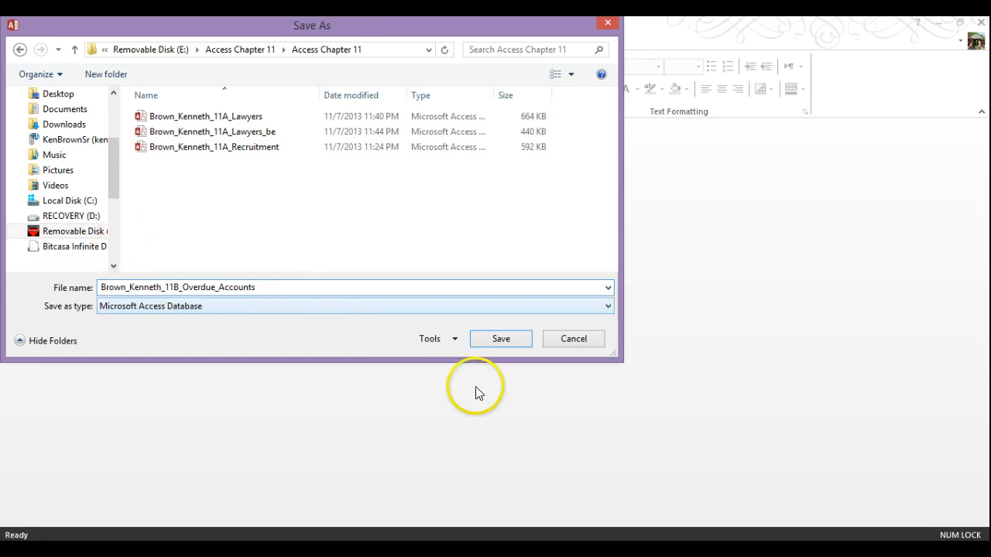
left_click(500, 339)
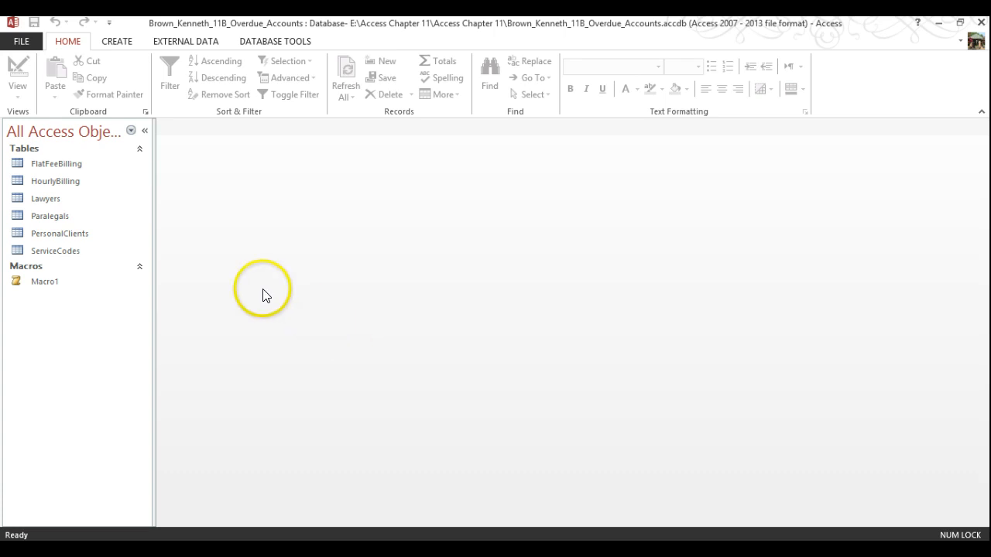
Step: Rename all six tables by adding the prefix KWB to their names, starting with FlatFeeBilling
left_click(34, 169)
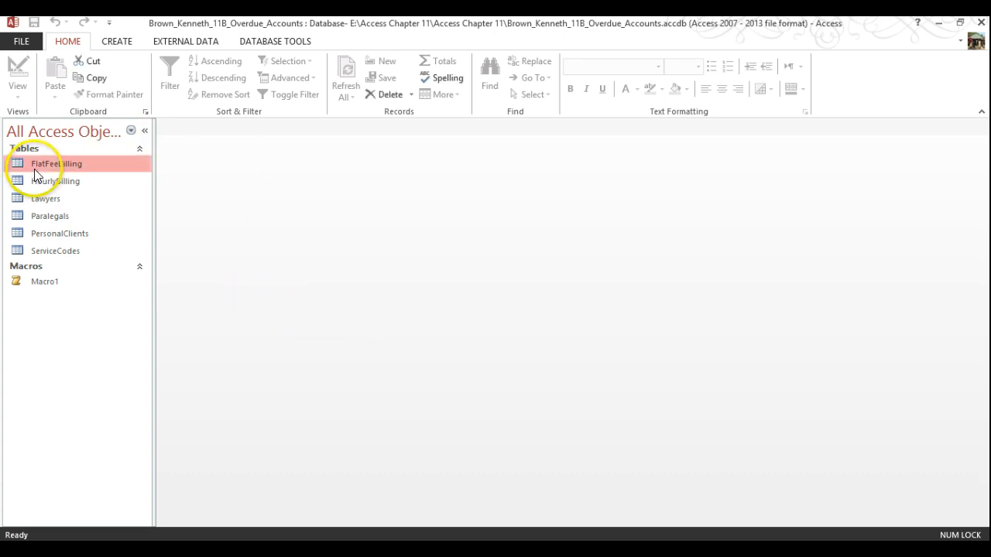
right_click(36, 166)
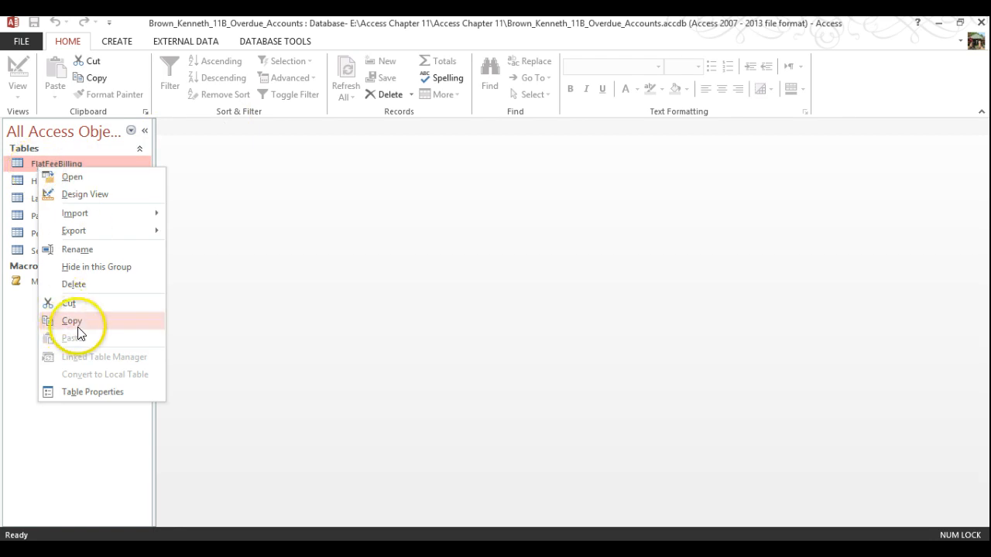
left_click(85, 256)
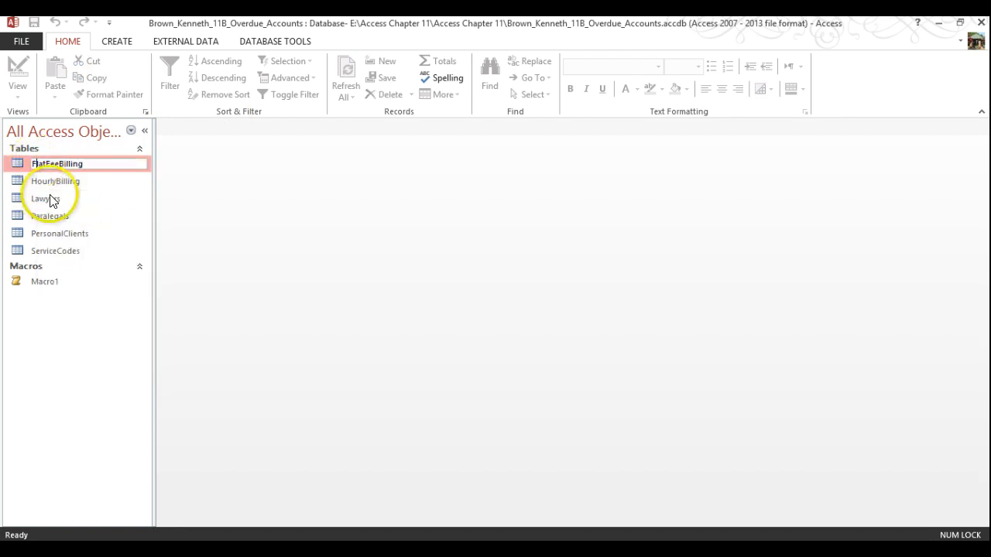
key("Home")
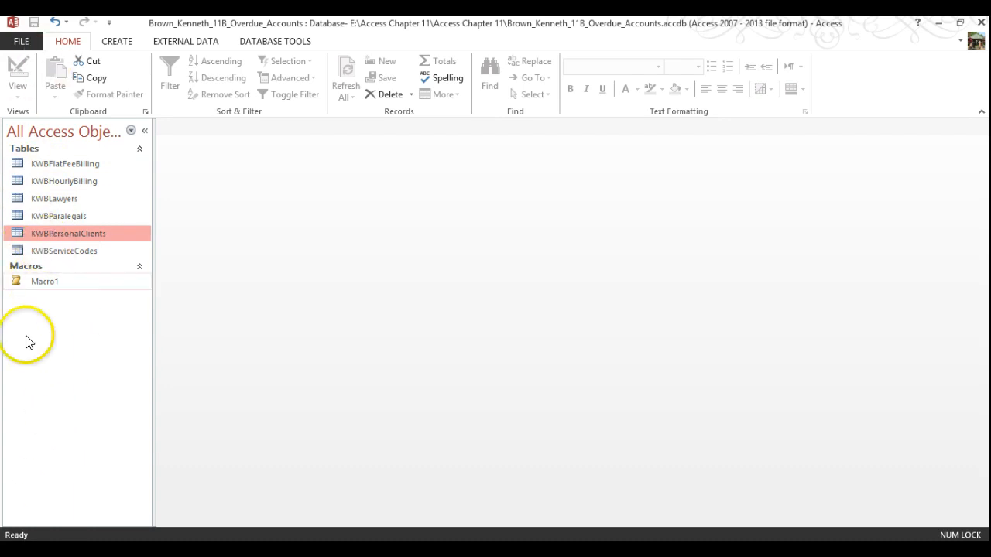
Step: Open Macro1 in Design view and set the OpenTable action's Table Name to KWBFlatFeeBilling
right_click(47, 288)
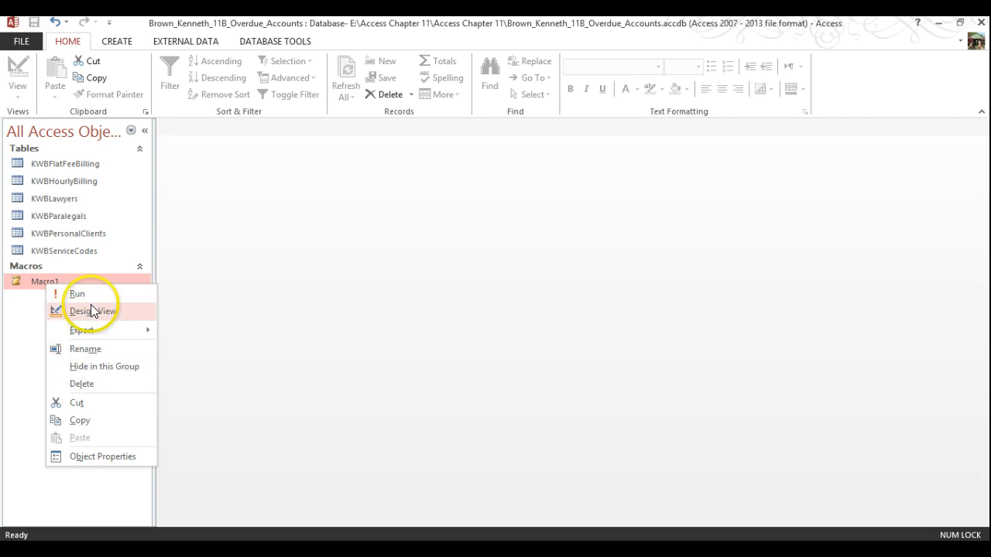
left_click(90, 312)
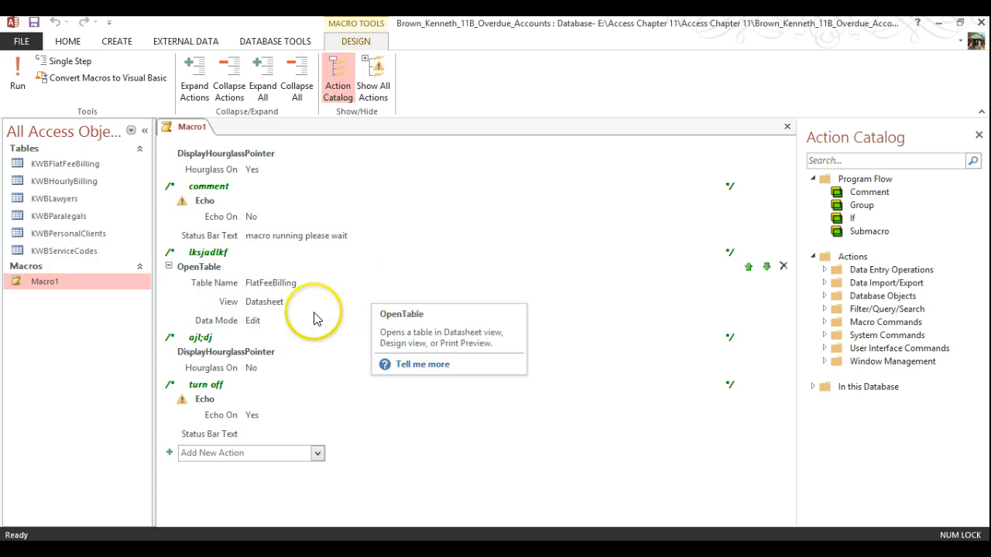
left_click(271, 289)
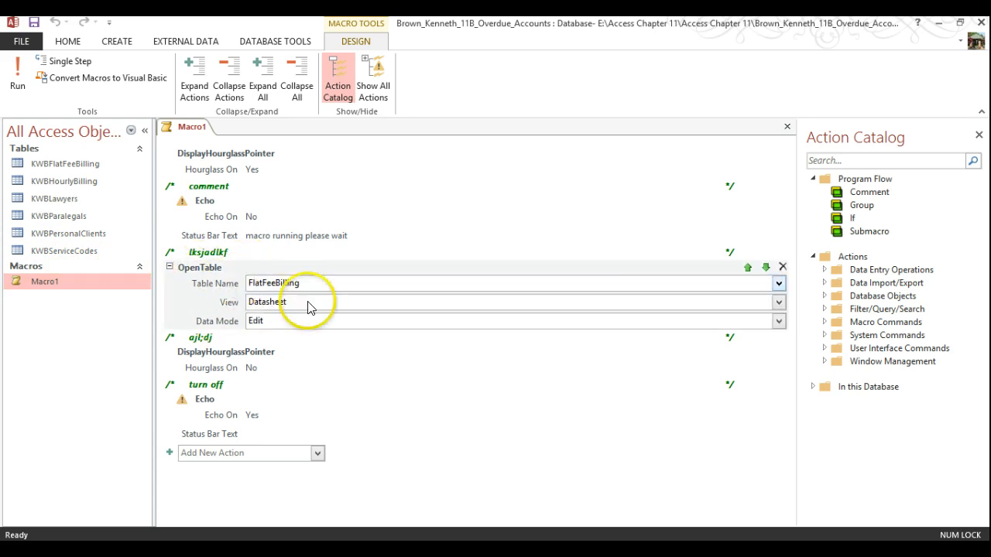
left_click(780, 284)
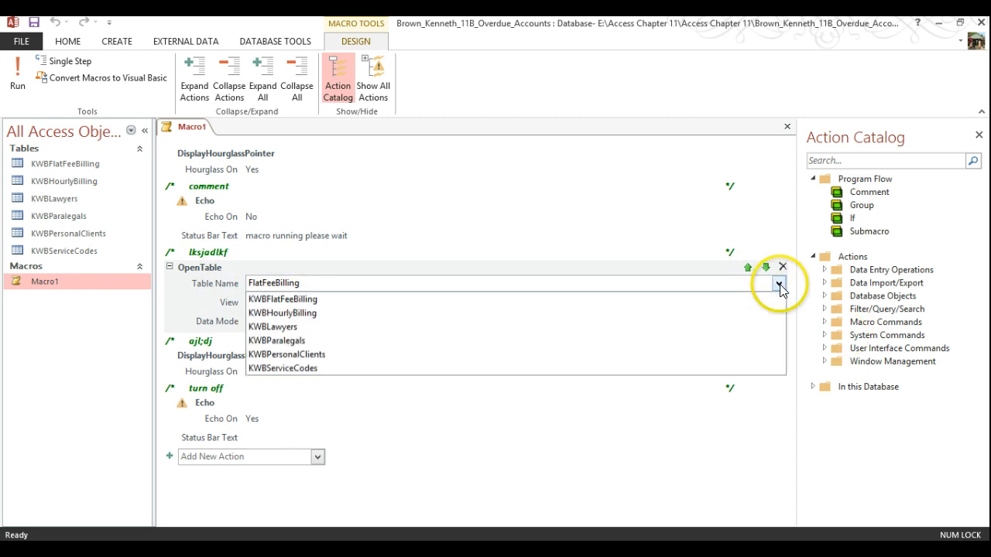
left_click(283, 301)
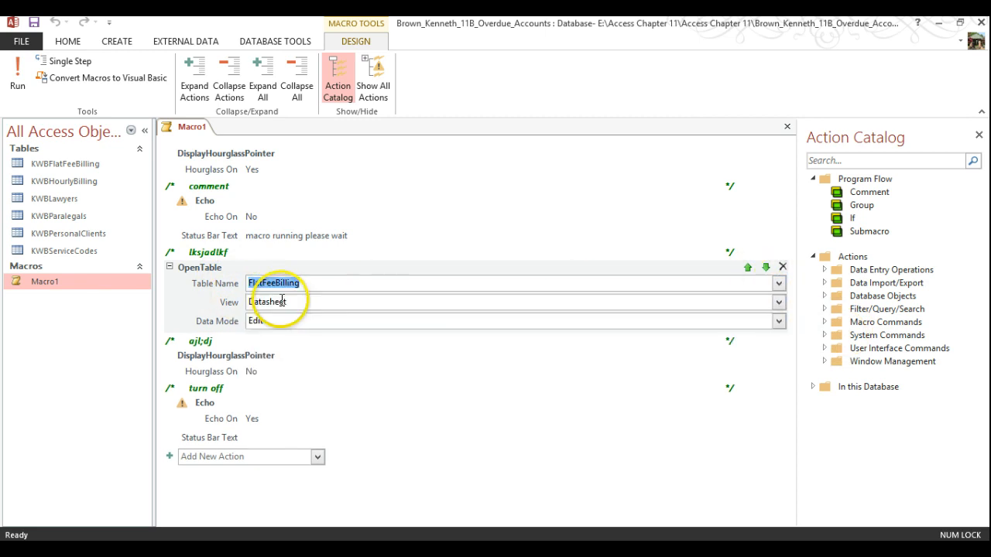
Step: Save the changes to Macro1 and close the macro
right_click(187, 128)
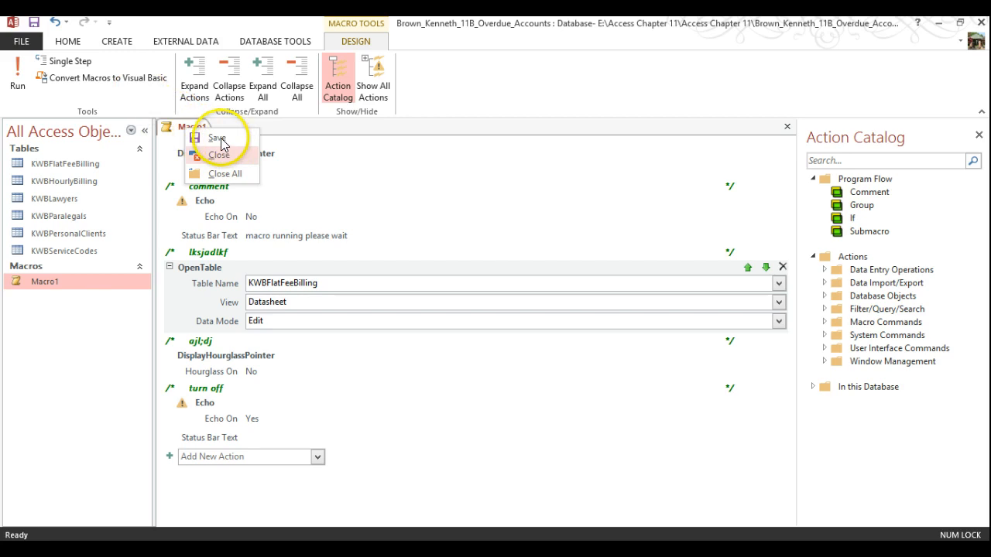
left_click(219, 140)
right_click(186, 130)
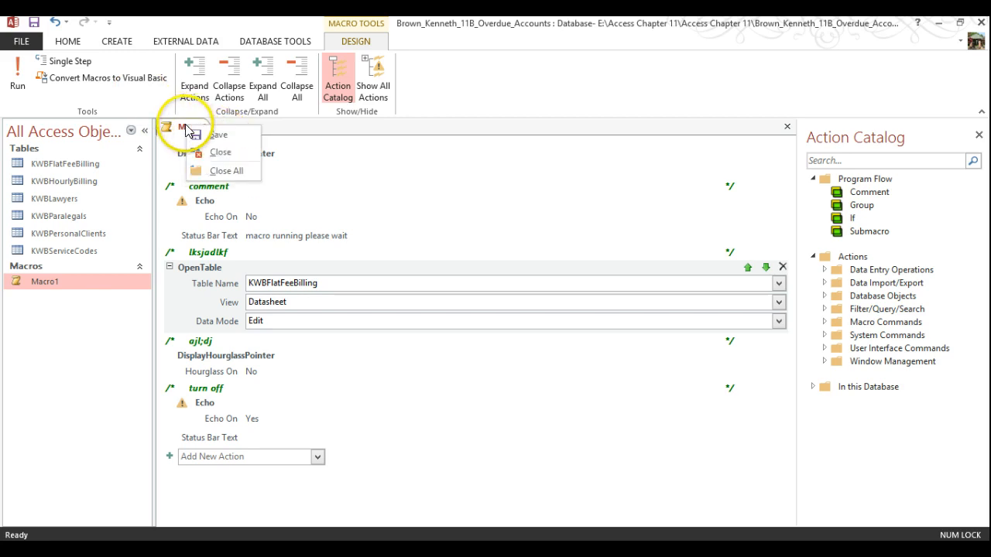
left_click(198, 135)
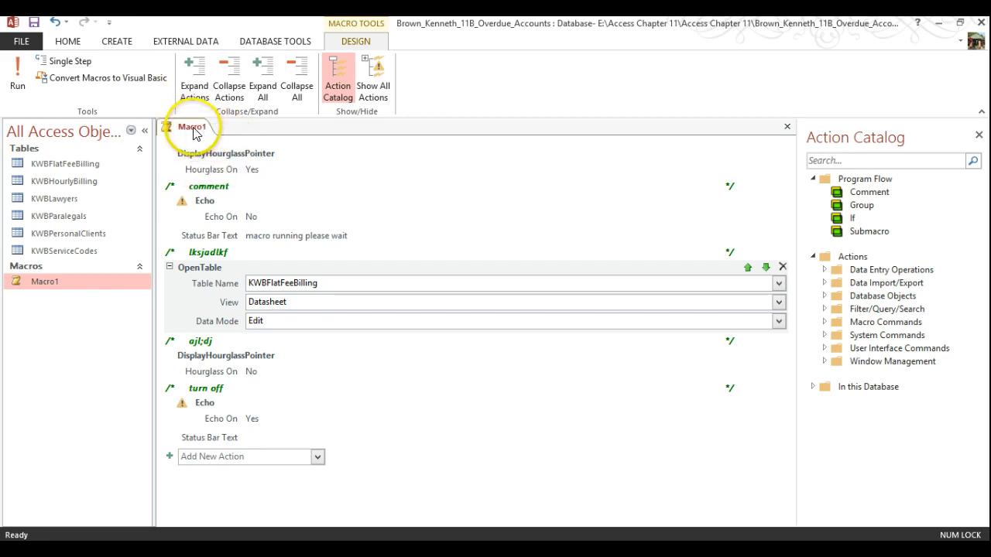
right_click(194, 134)
left_click(224, 154)
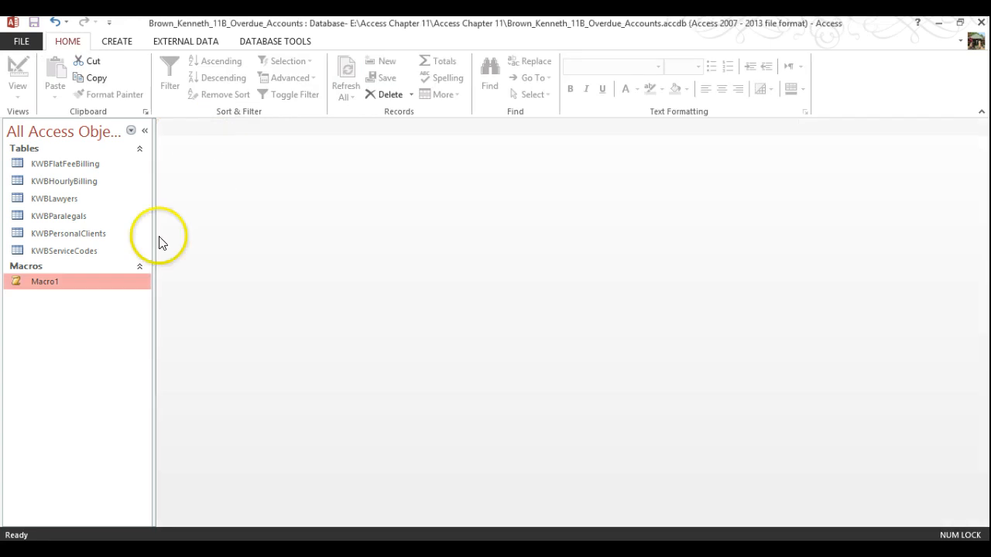
Step: Run Macro1 to test it and close the KWBFlatFeeBilling table it opens
double_click(59, 281)
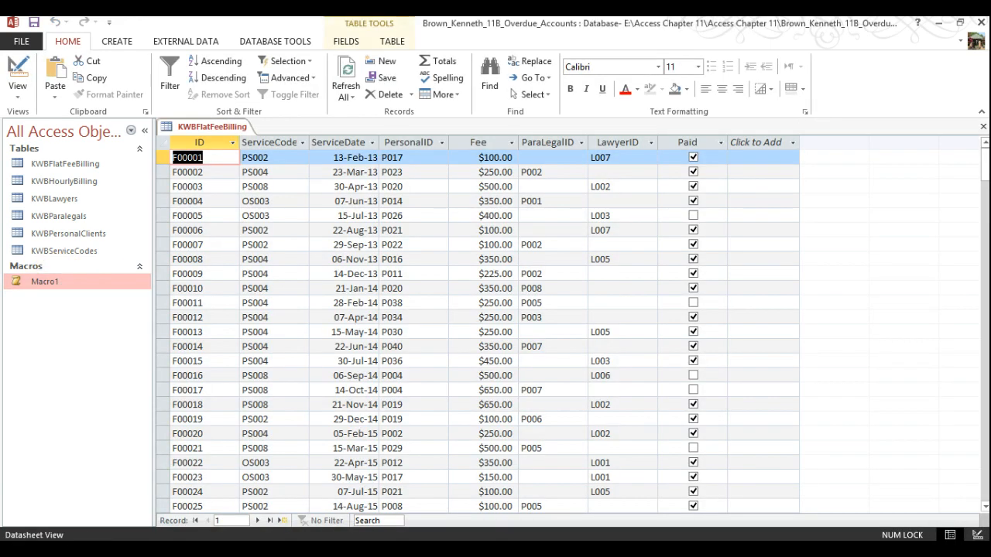
right_click(200, 130)
left_click(233, 156)
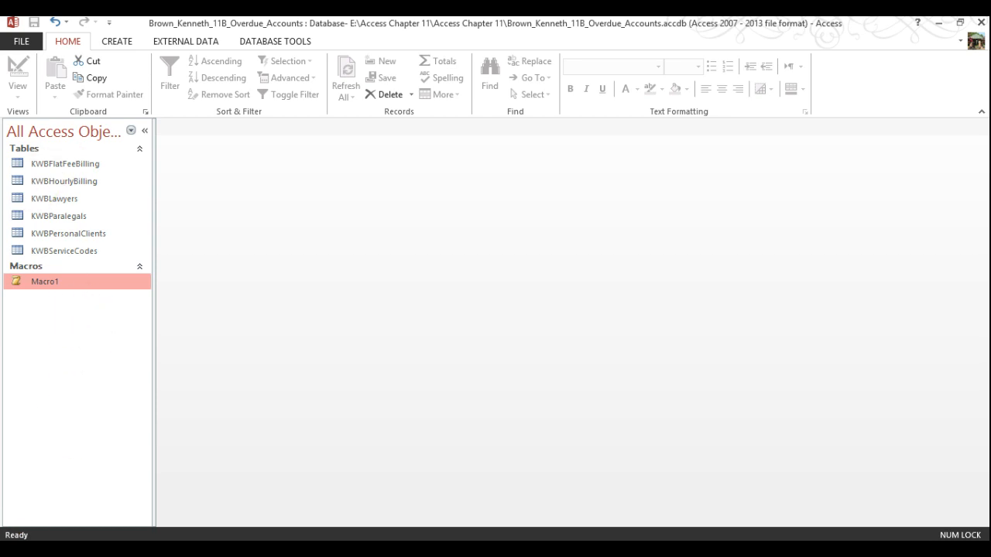
Step: Create a new query in Design view based on the KWBPersonalClients and KWBFlatFeeBilling tables
left_click(113, 43)
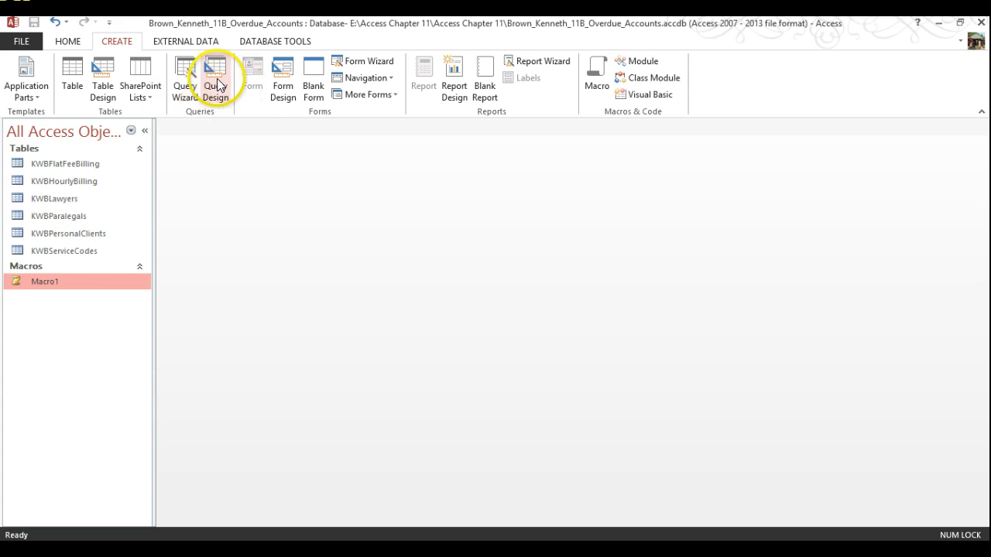
left_click(219, 85)
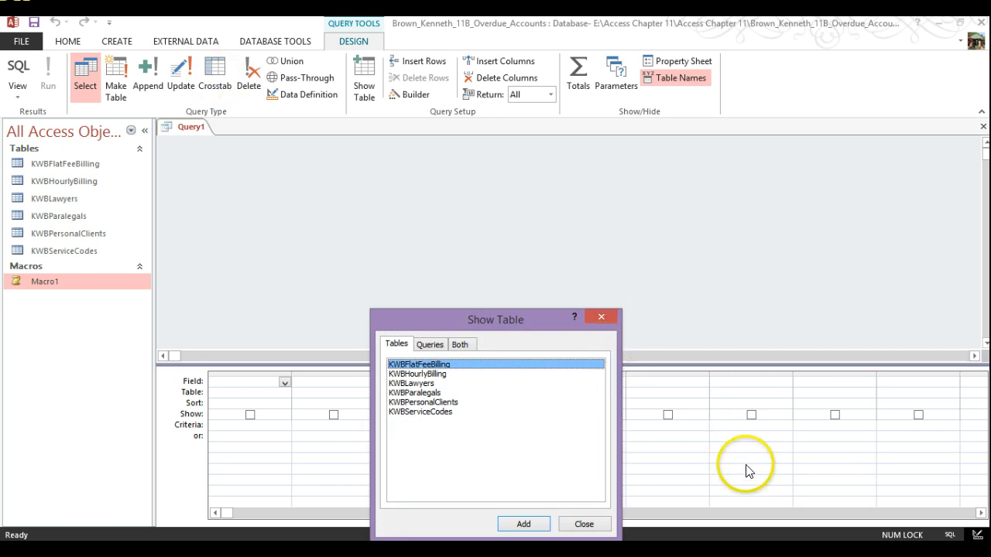
left_click(436, 402)
double_click(435, 406)
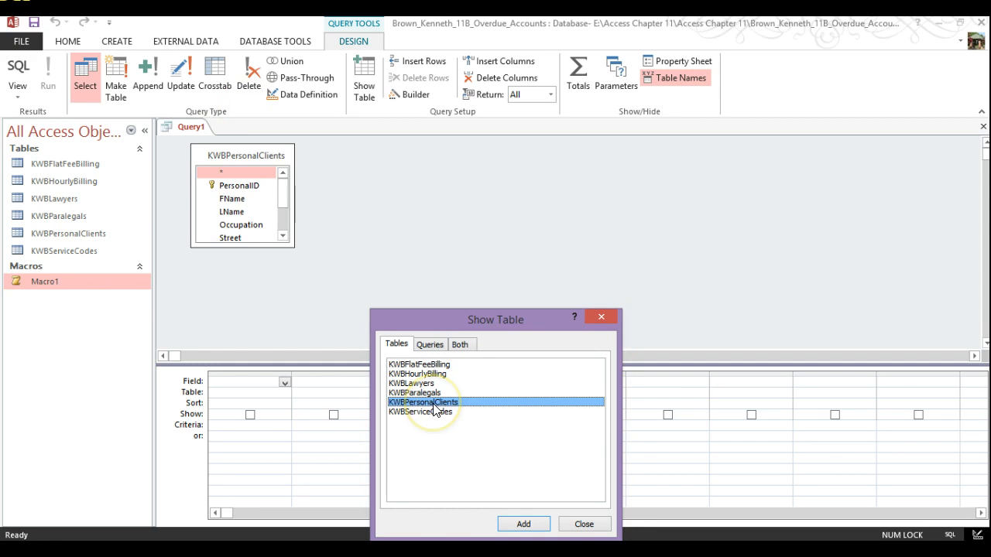
double_click(446, 366)
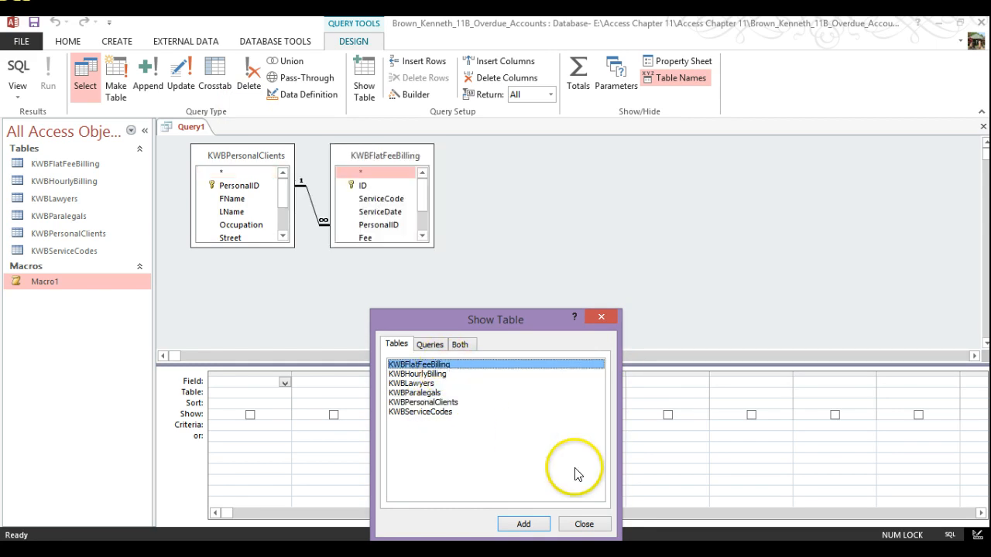
left_click(580, 524)
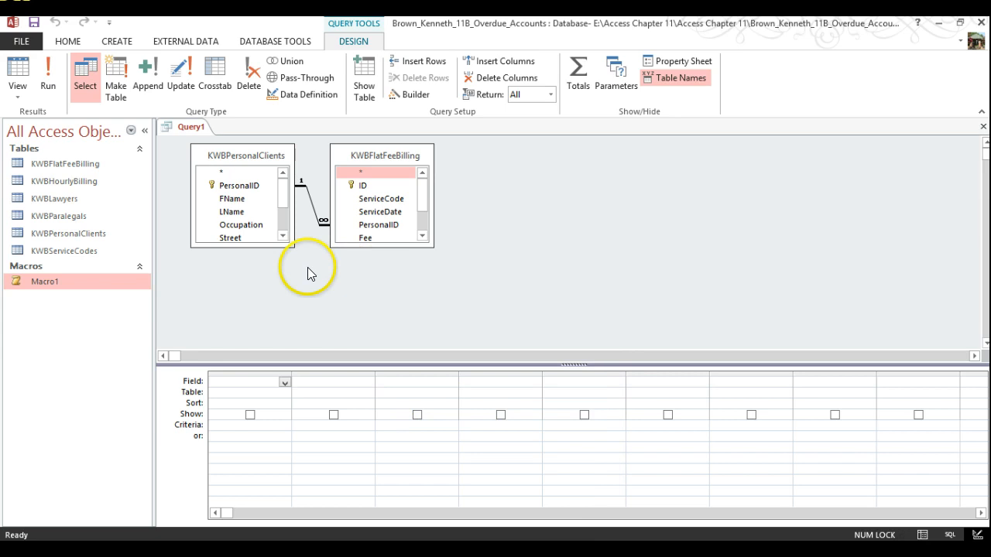
Step: Enlarge both field lists and add PersonalID, FName, LName and Phone from KWBPersonalClients and Paid from KWBFlatFeeBilling to the query
left_click_drag(287, 249, 288, 306)
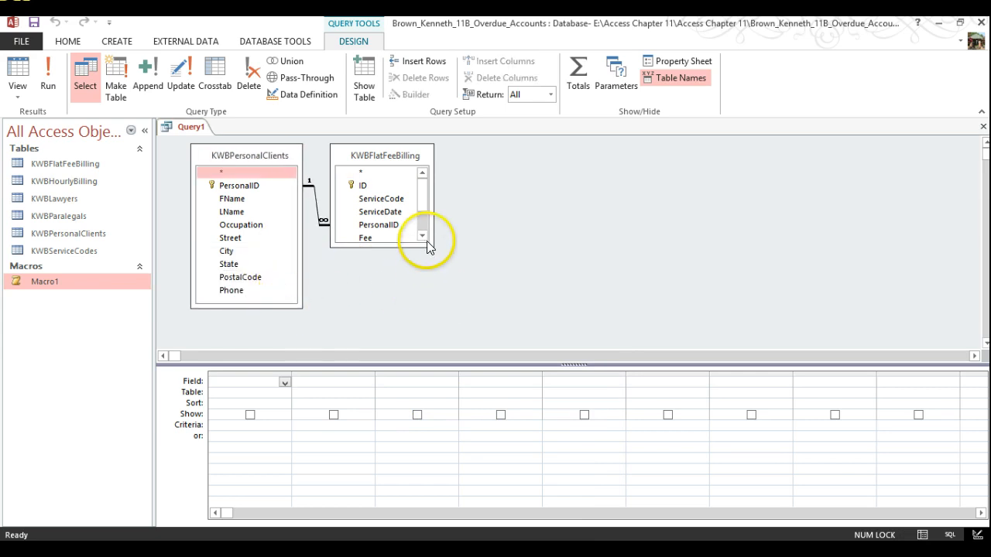
left_click_drag(428, 247, 453, 318)
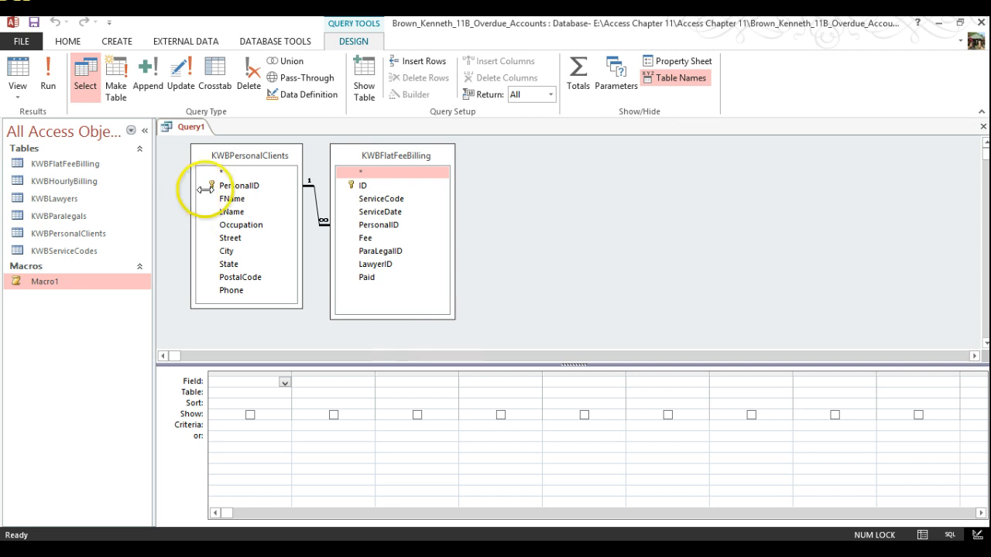
left_click(242, 188)
double_click(242, 187)
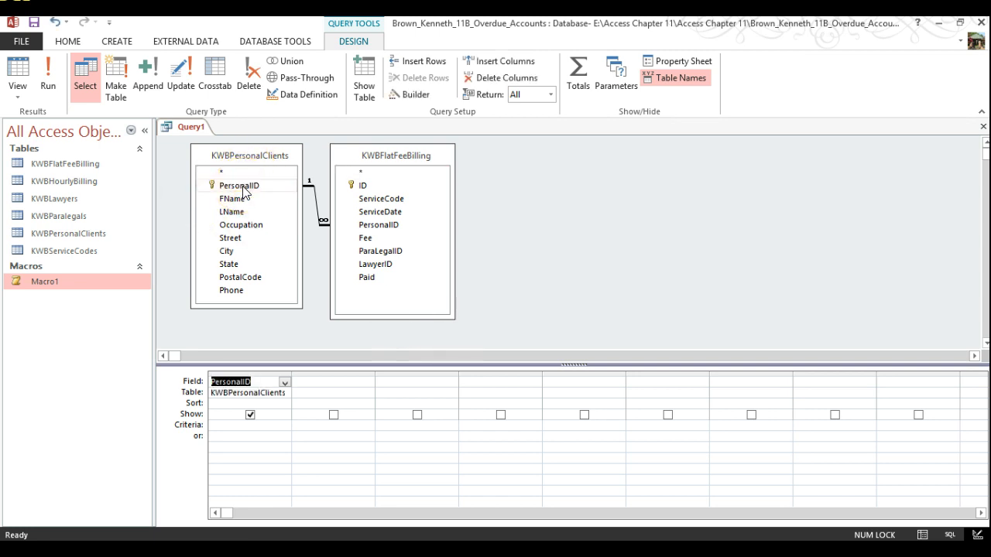
left_click(234, 199)
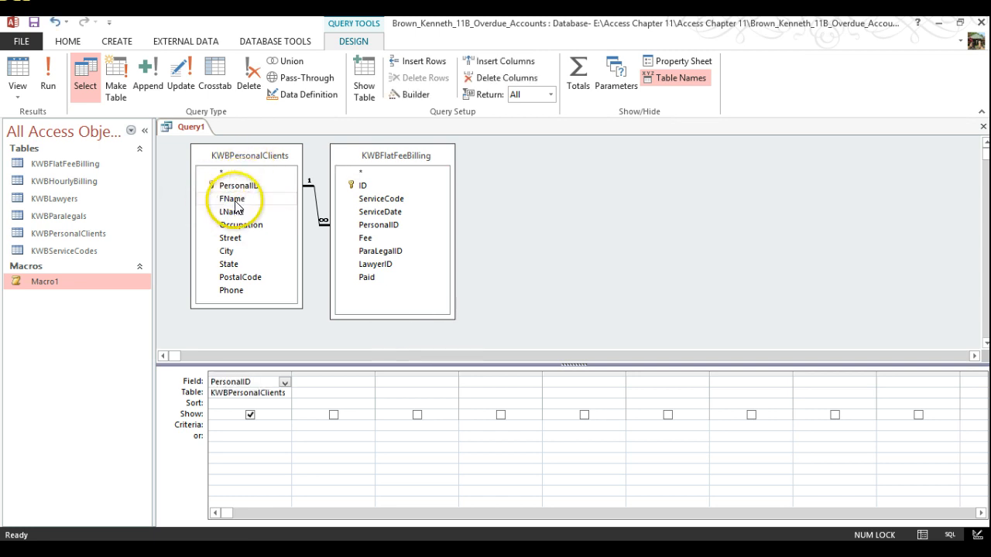
double_click(234, 199)
double_click(231, 212)
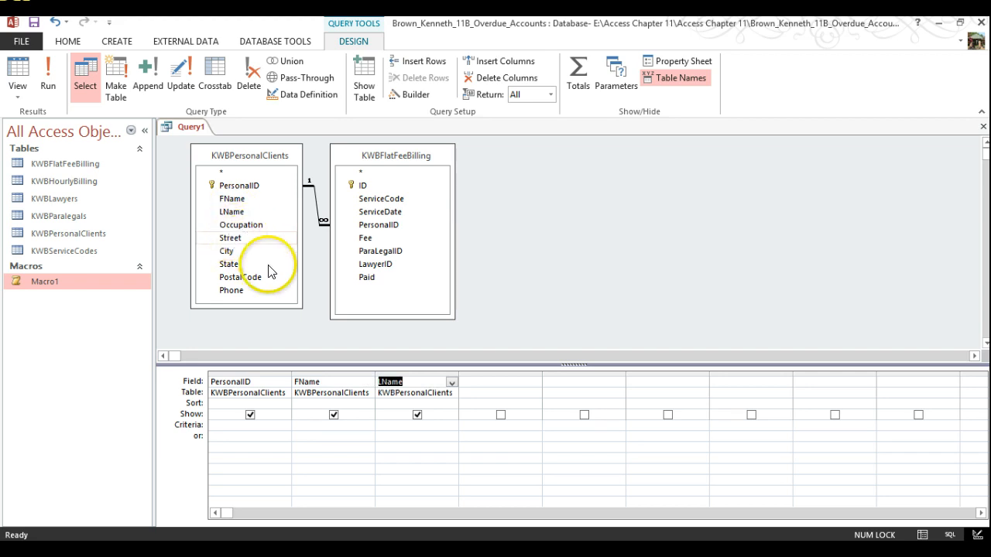
left_click(234, 297)
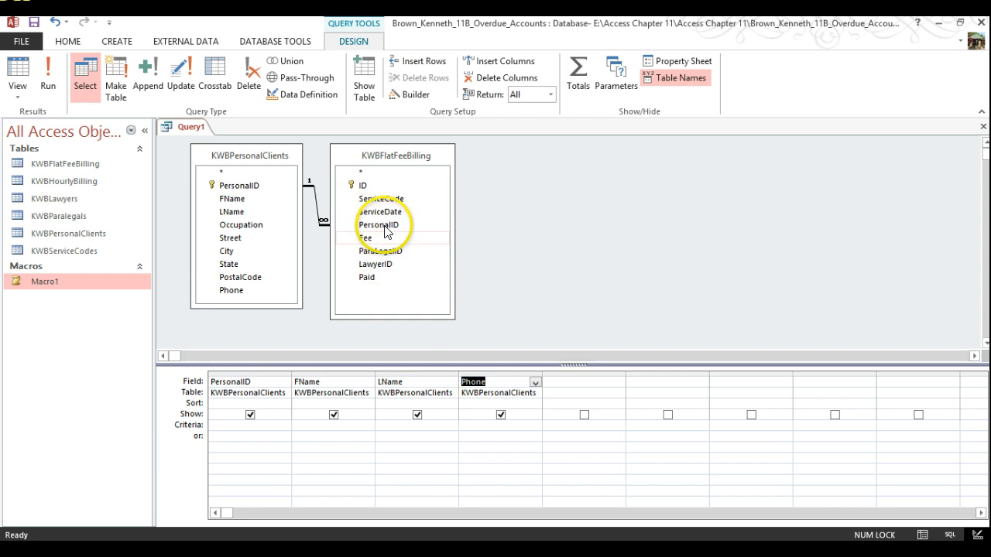
double_click(367, 279)
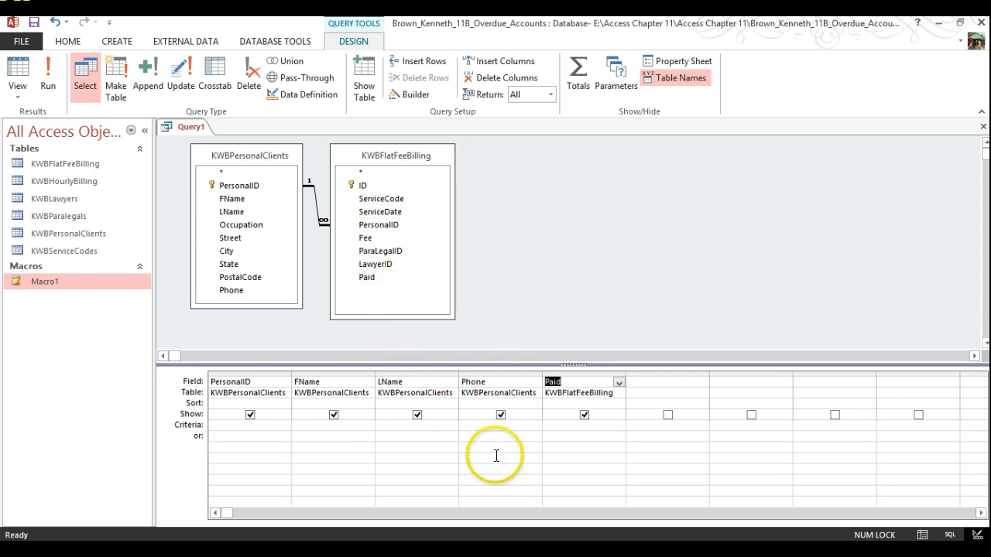
Step: Set the criterion for the Paid field to No and run the query
left_click(569, 428)
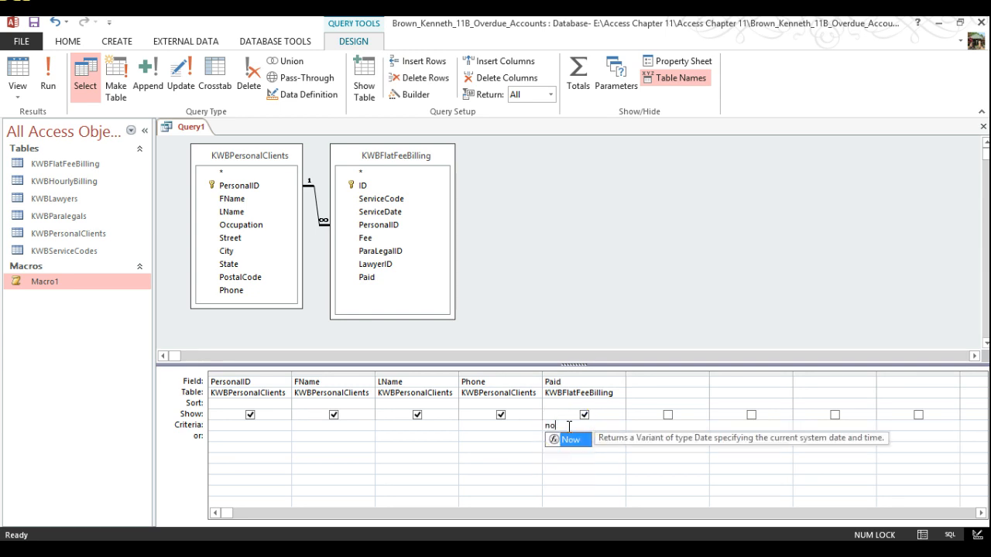
key("BackSpace")
key("BackSpace")
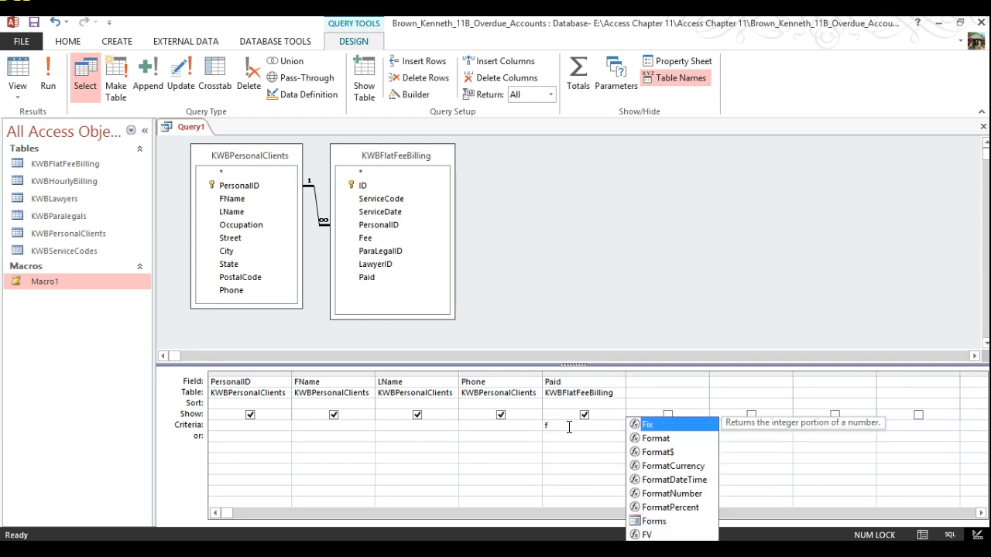
type("NO")
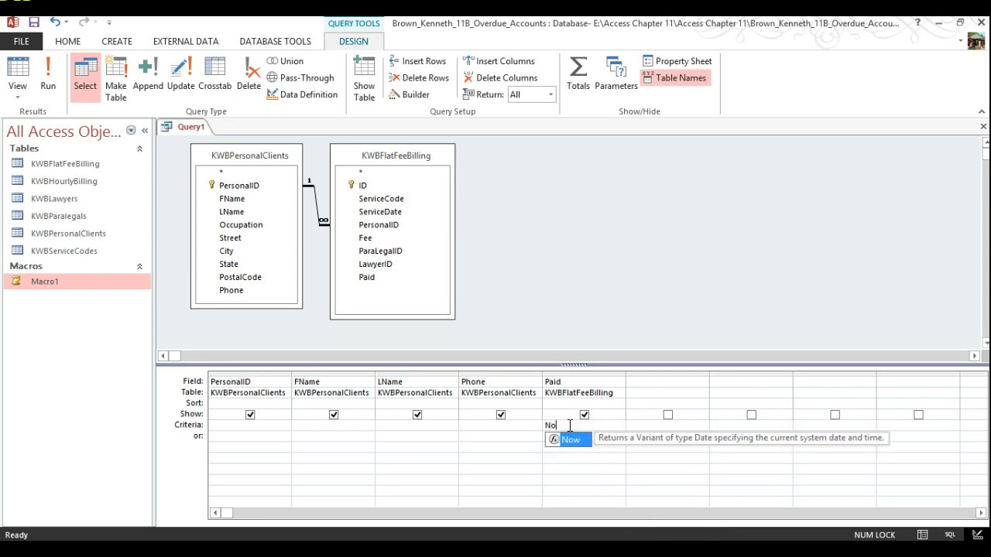
left_click(522, 458)
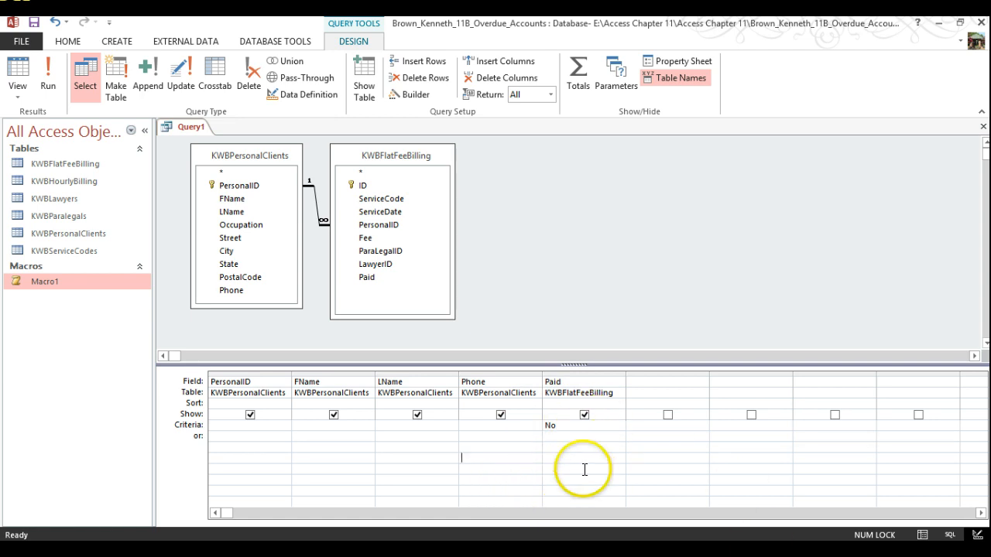
left_click(46, 73)
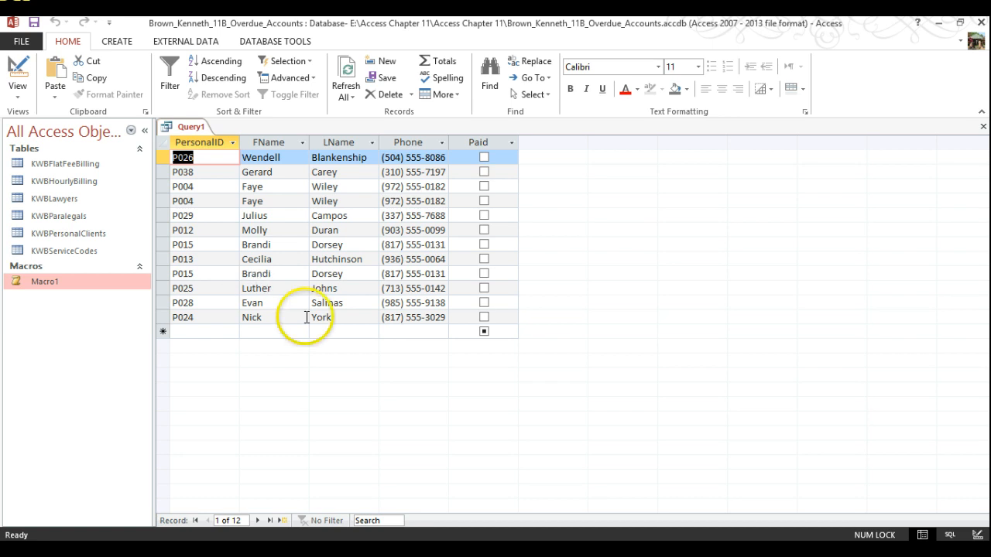
Step: Show the query in SQL view and separate the SELECT, FROM, INNER JOIN and WHERE clauses with blank lines
left_click(951, 535)
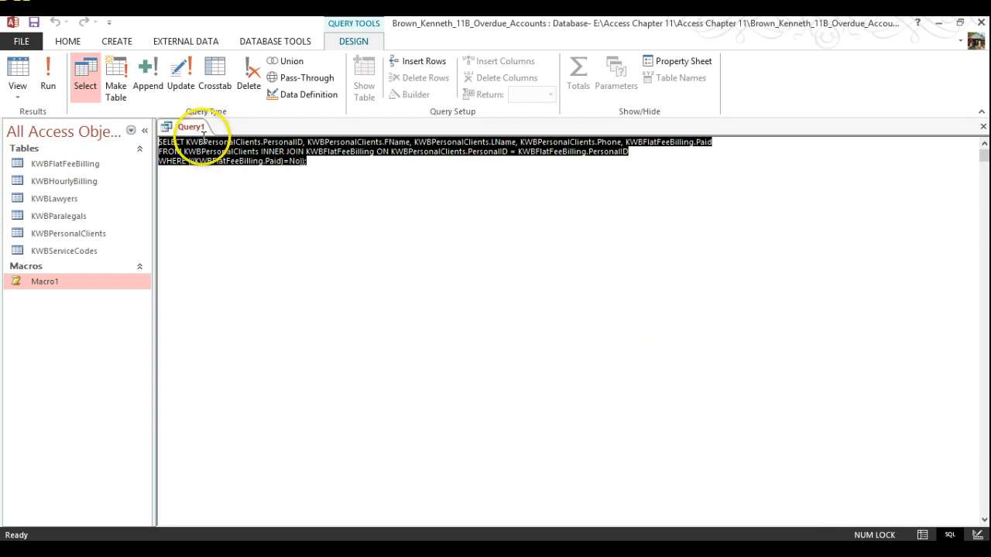
left_click(162, 160)
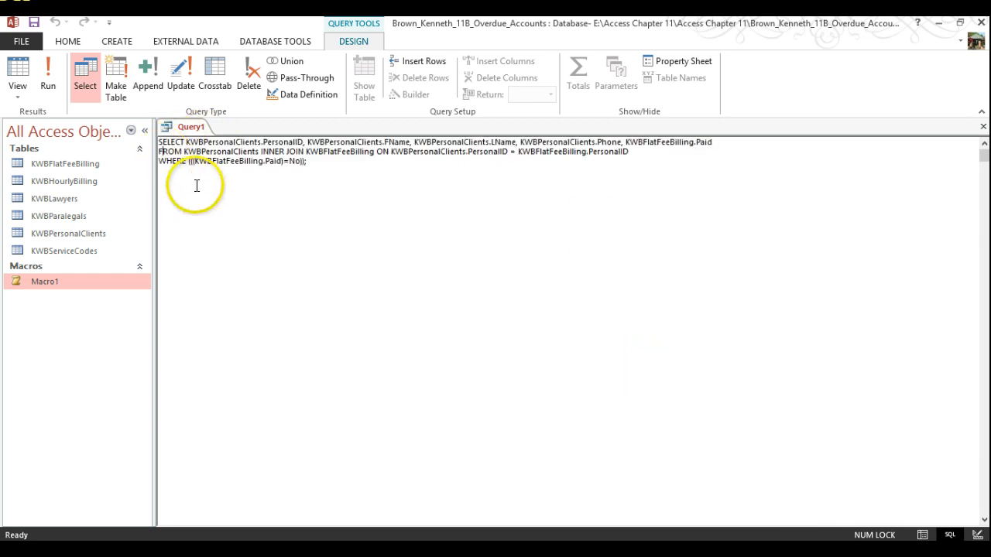
key("Return")
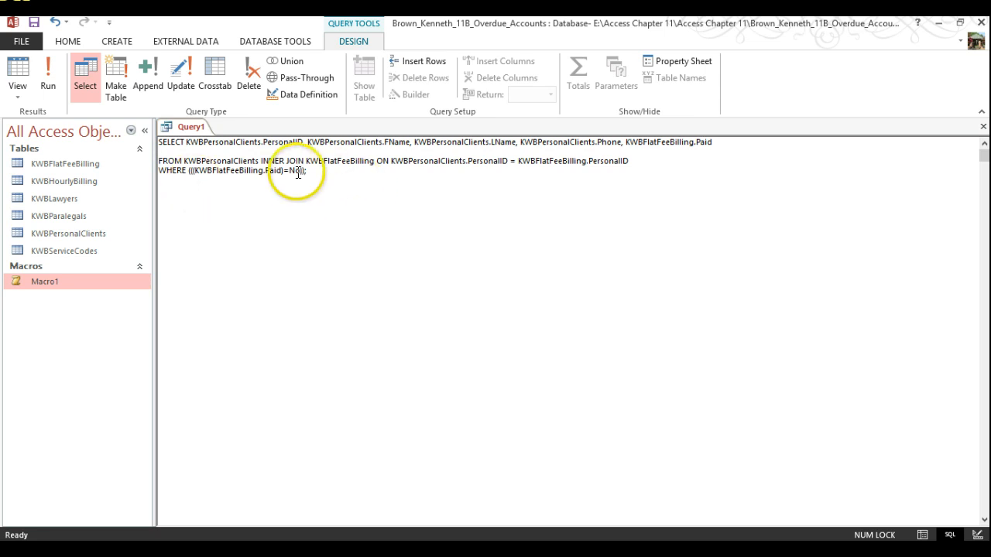
left_click(262, 161)
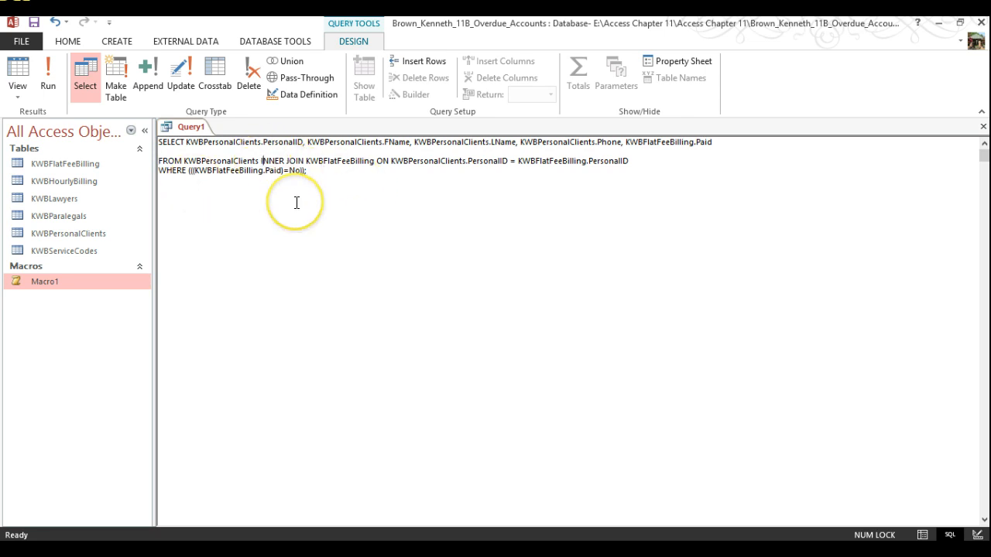
key("Return")
key("Return")
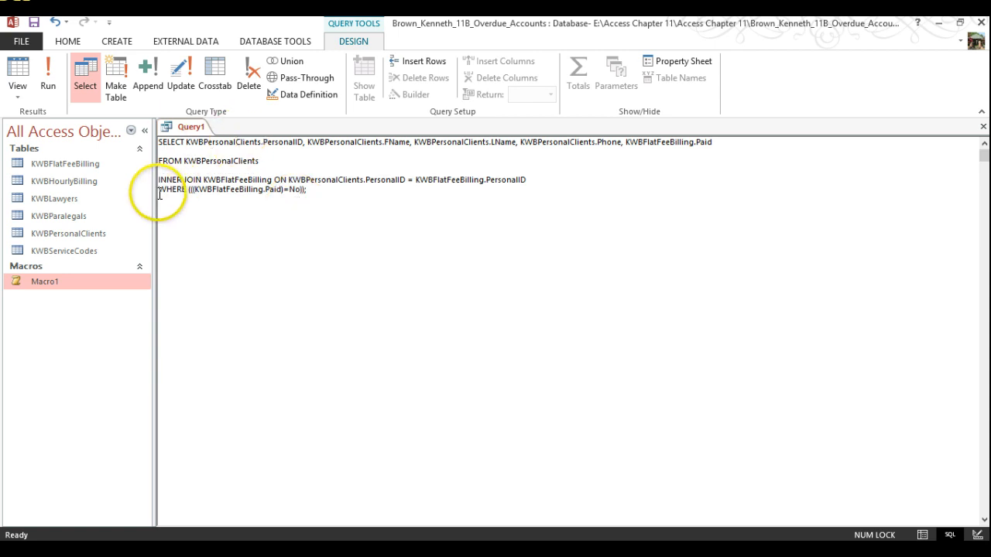
key("Return")
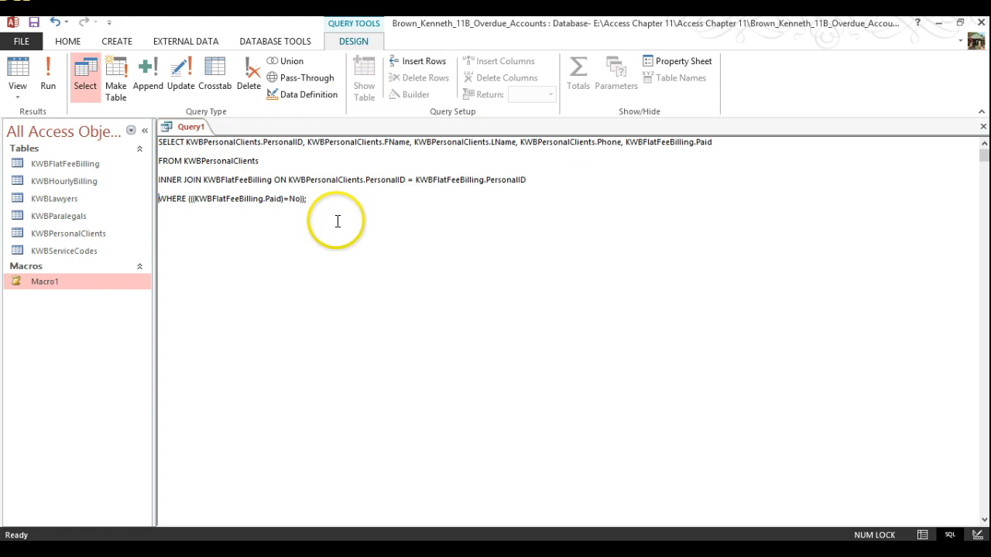
Step: Remove all parentheses from the WHERE clause so it reads WHERE KWBFlatFeeBilling.Paid=No;
left_click(307, 199)
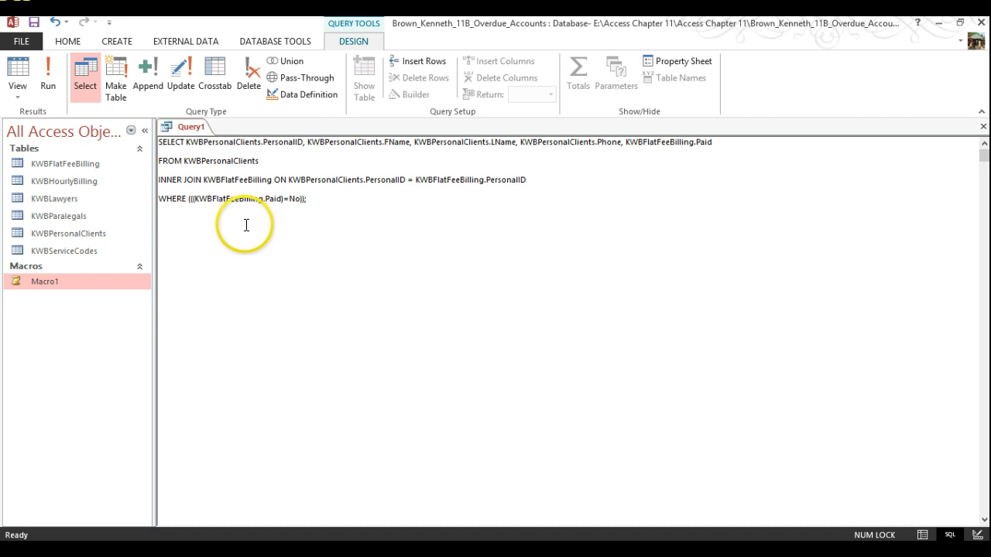
left_click_drag(195, 199, 199, 250)
left_click(195, 211)
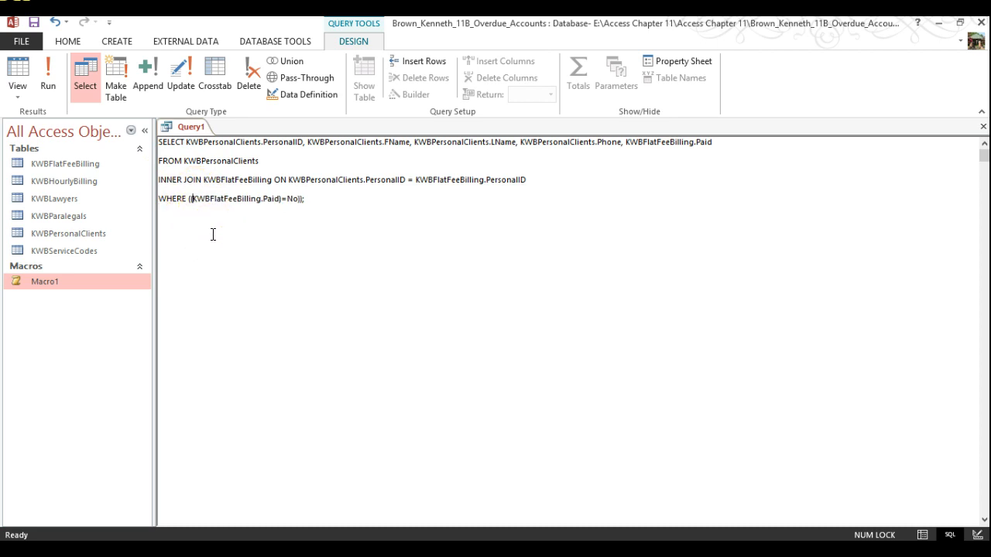
key("BackSpace")
key("BackSpace")
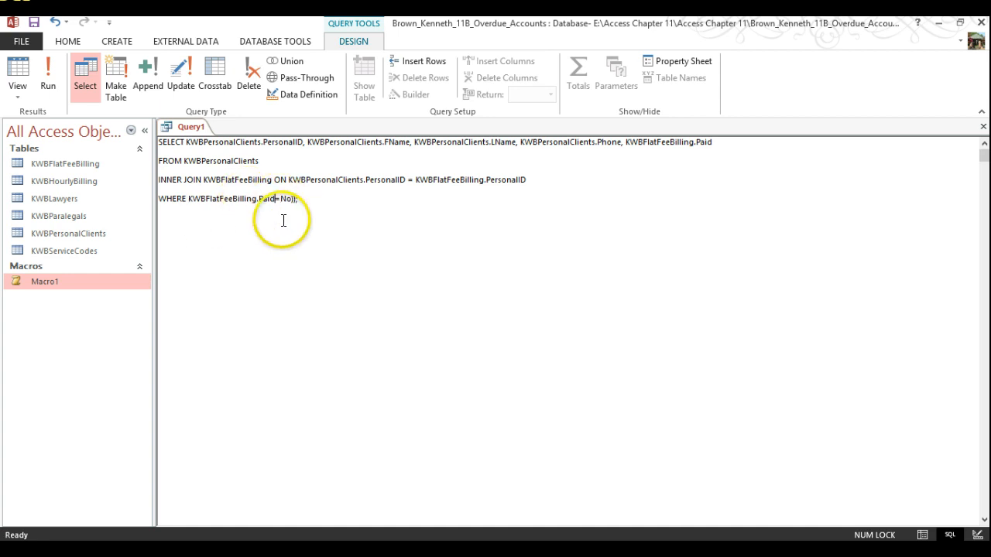
left_click(297, 199)
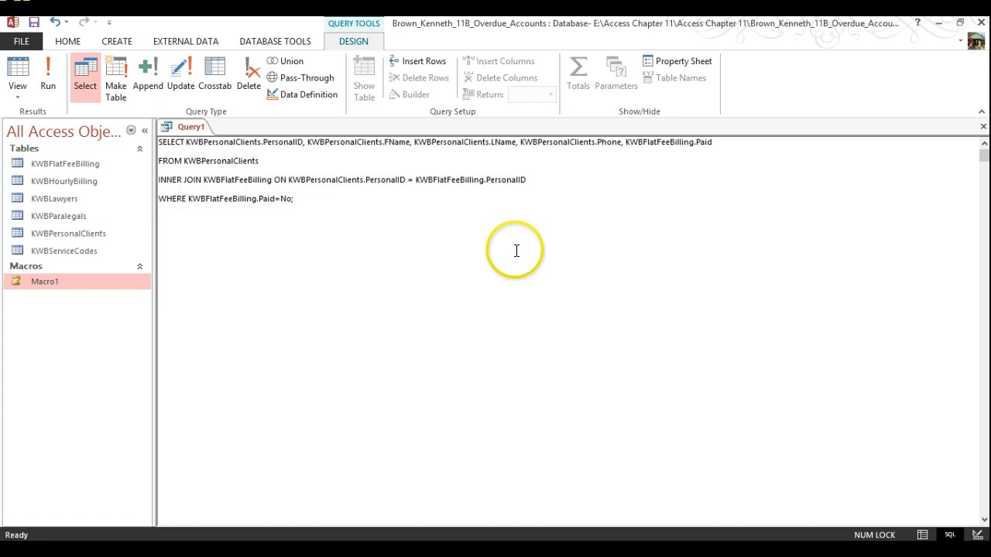
type(";")
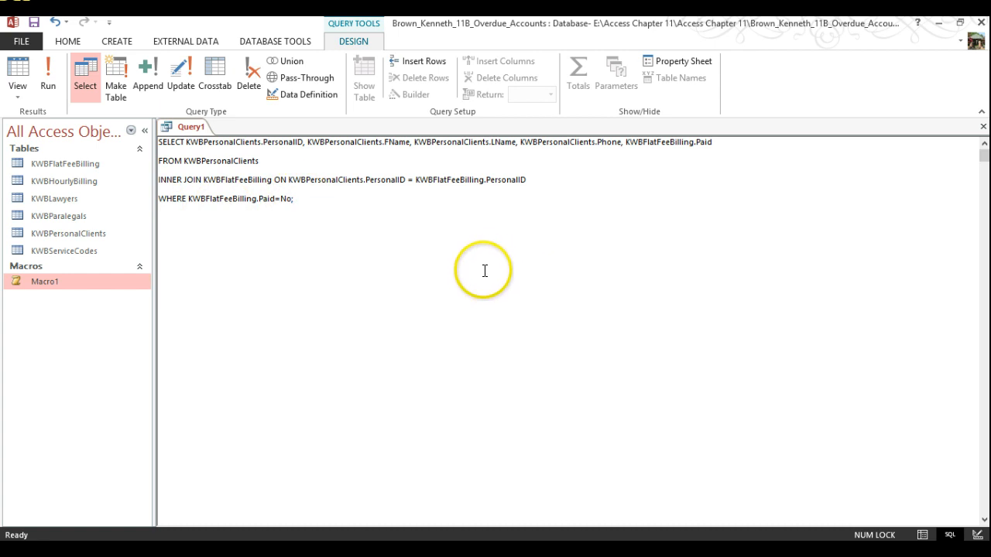
key("BackSpace")
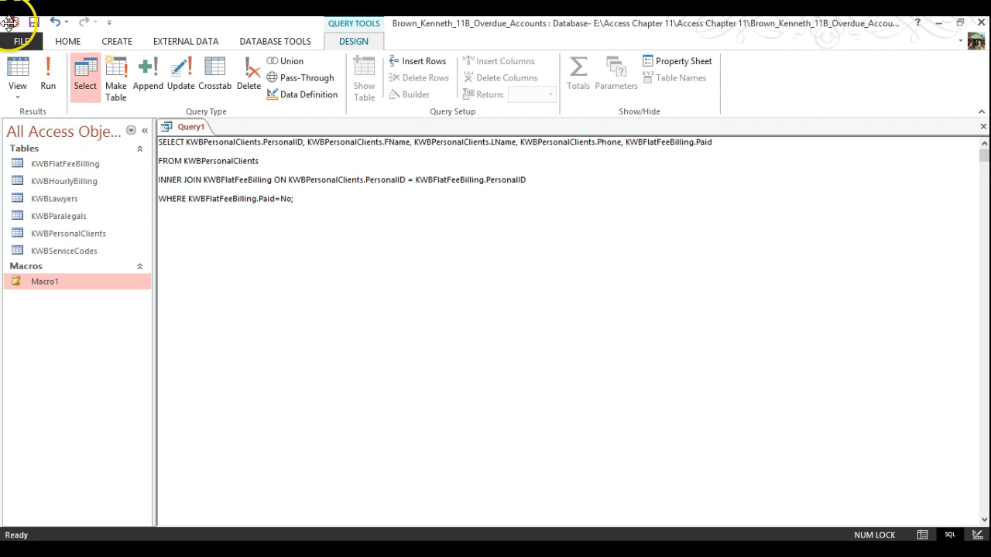
Step: Save the query under the name KWBFlatFeesDue
left_click(35, 24)
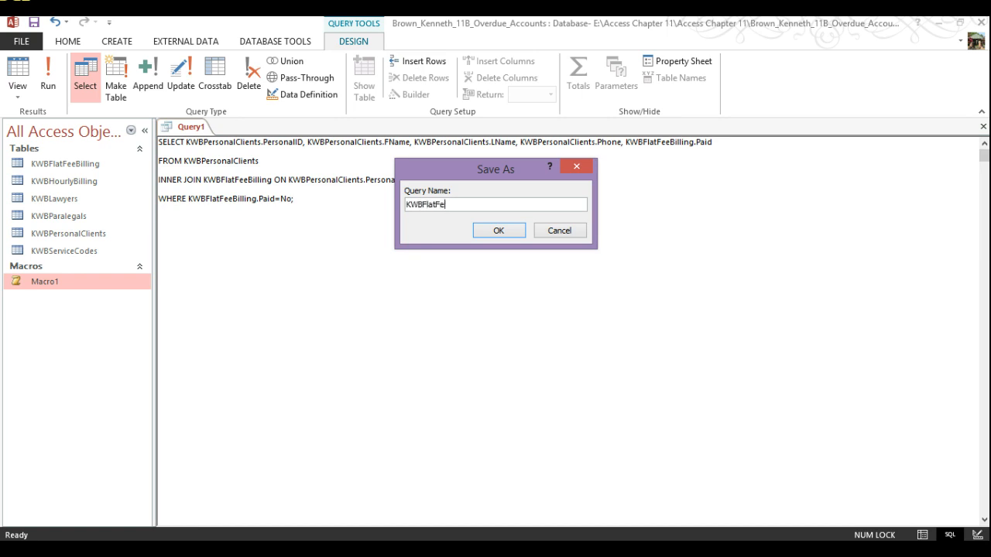
type("esDue")
key("Return")
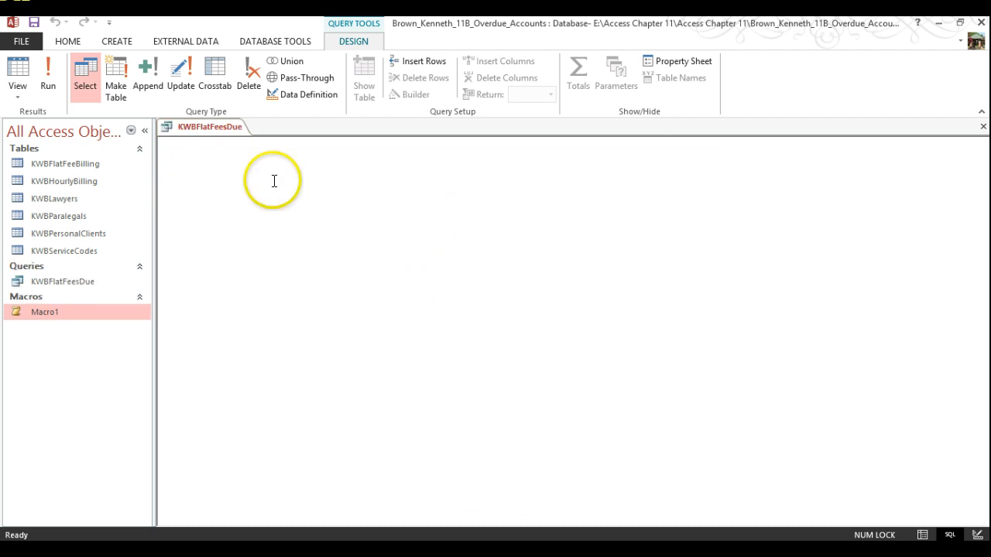
Step: Run the KWBFlatFeesDue query and sort its records by LName from A to Z
left_click(48, 76)
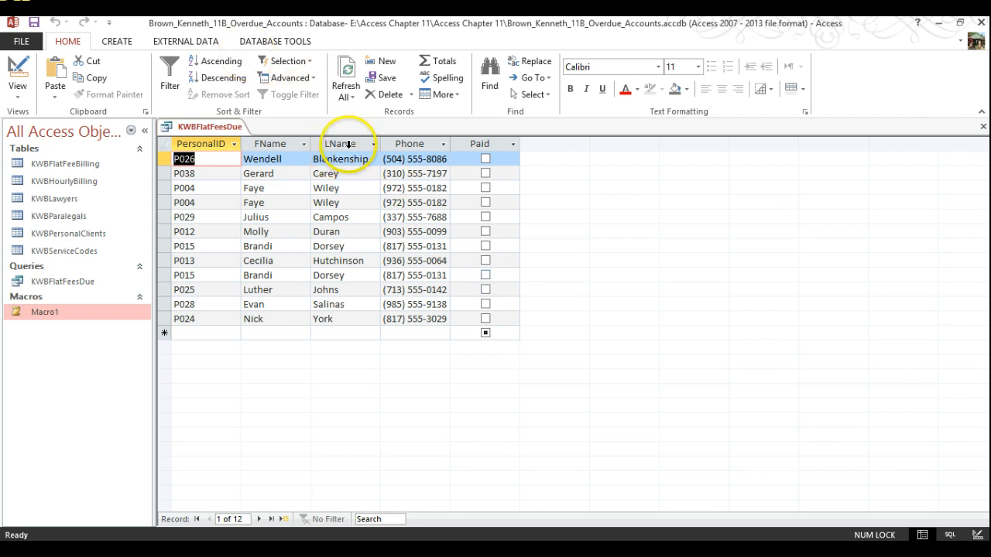
left_click(373, 144)
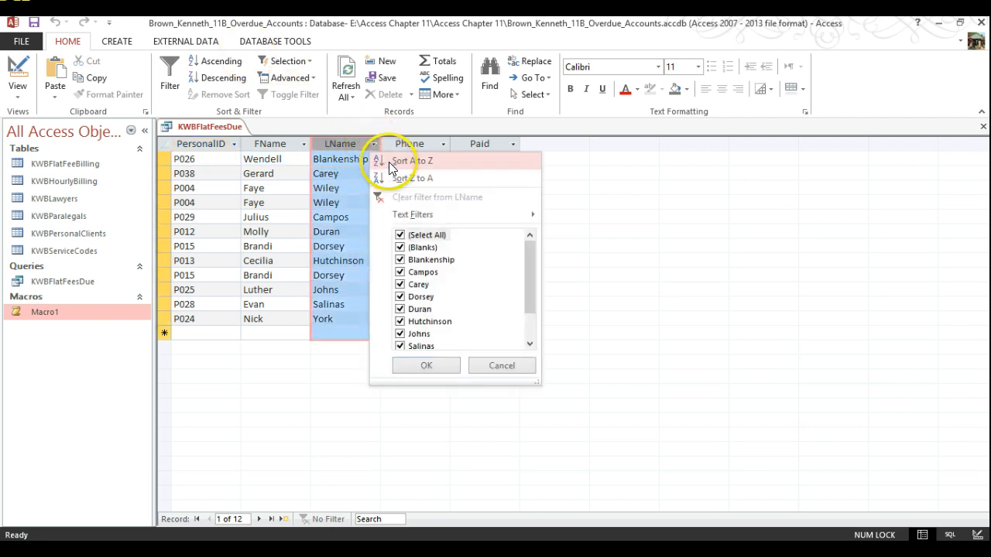
left_click(387, 161)
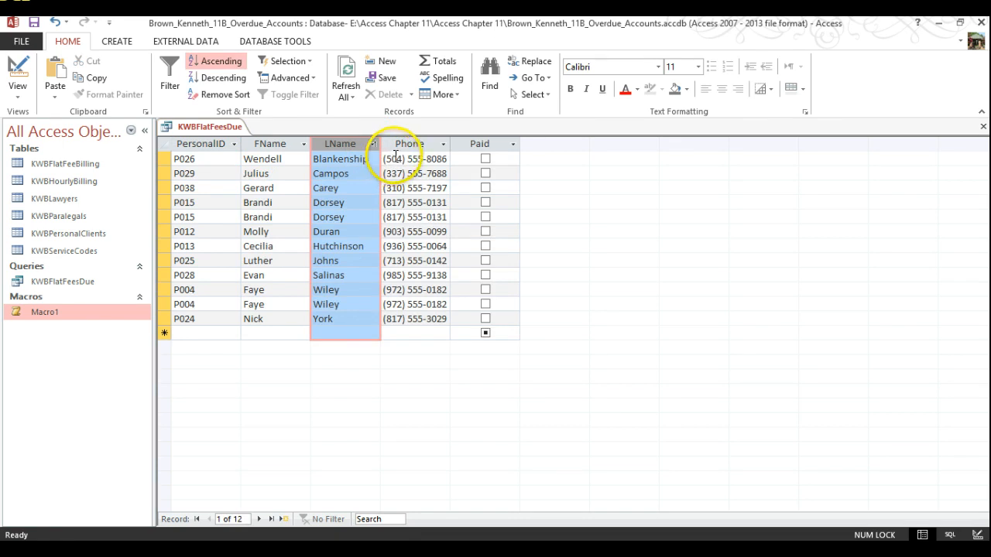
left_click(342, 205)
left_click(282, 211)
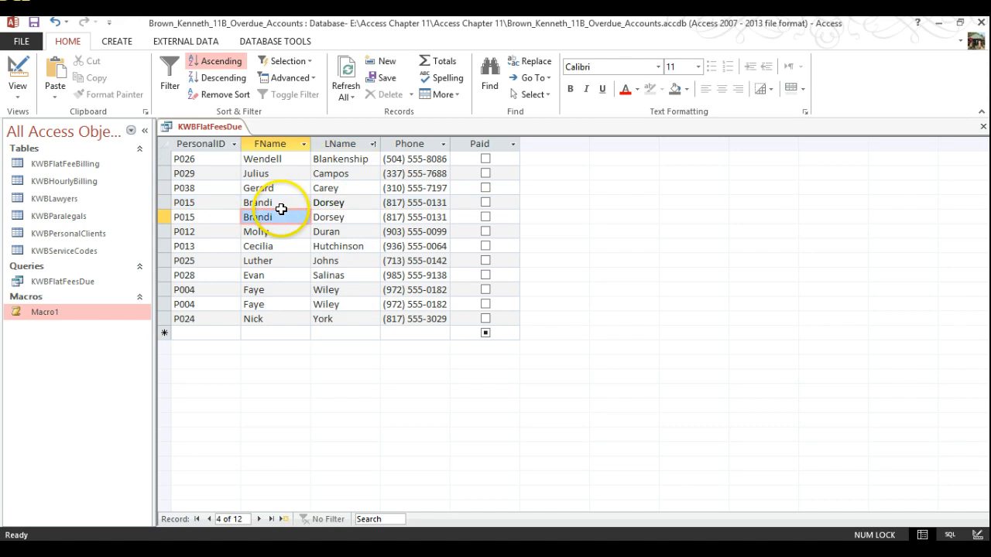
Step: Add the DISTINCT keyword after SELECT in the KWBFlatFeesDue query's SQL statement and save the query
left_click(326, 291)
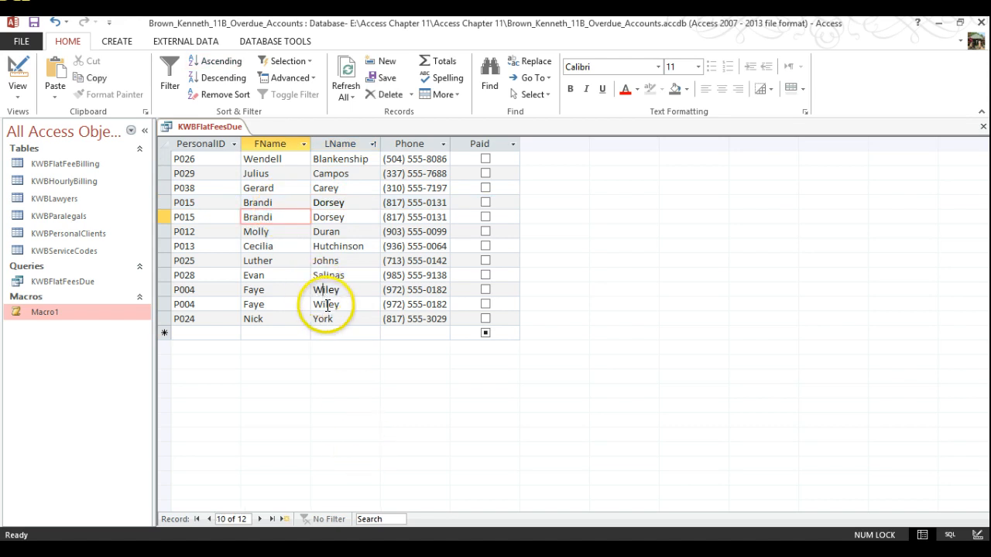
key("Down")
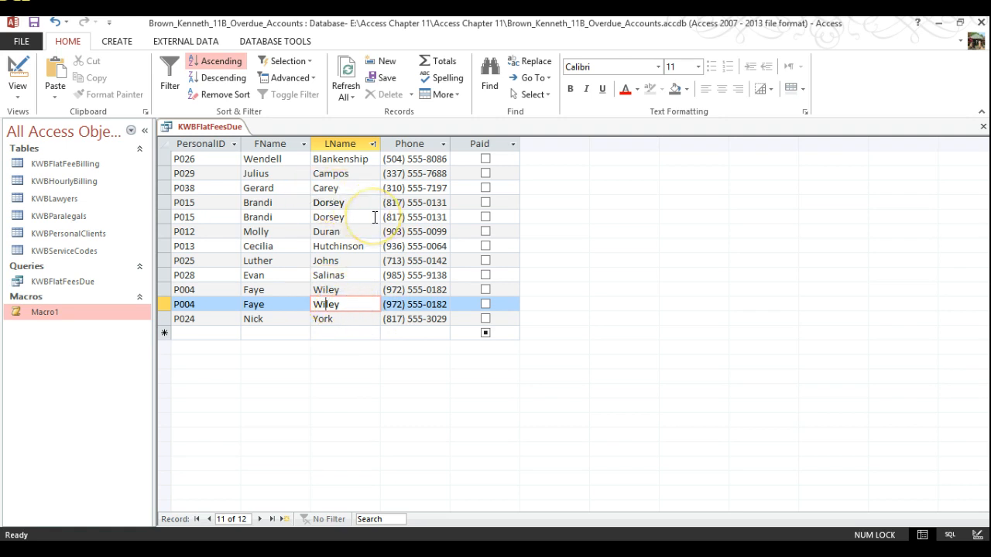
left_click(950, 535)
left_click(182, 144)
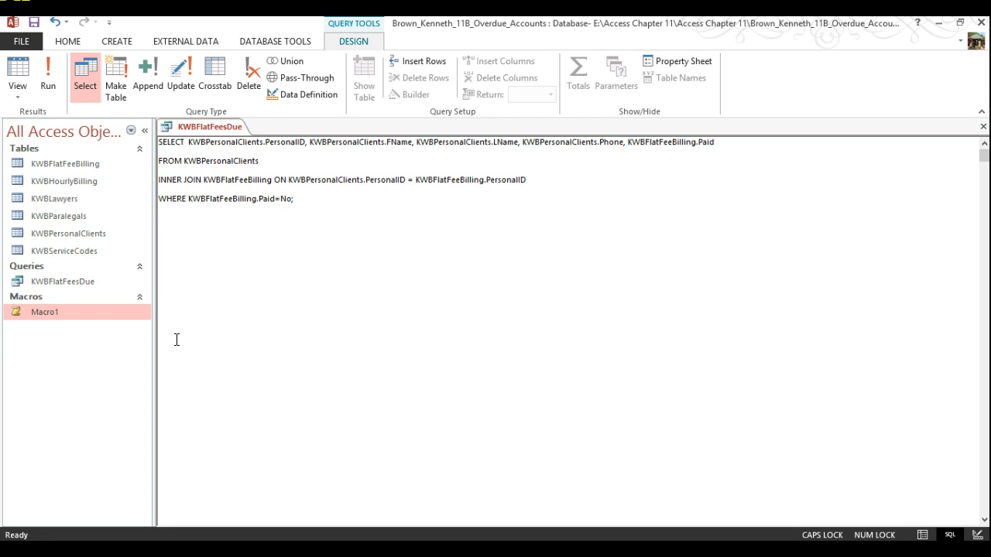
type("DIST")
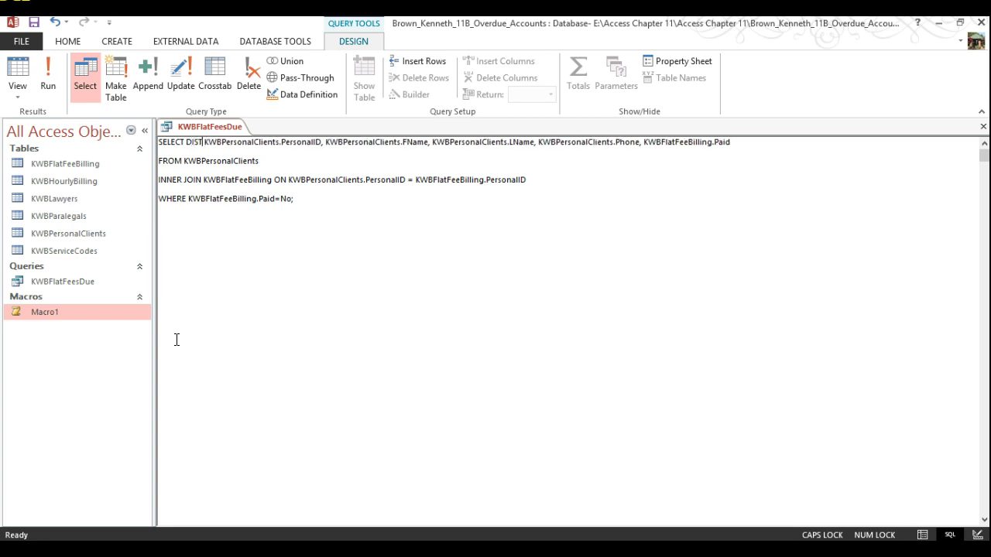
type("INCT")
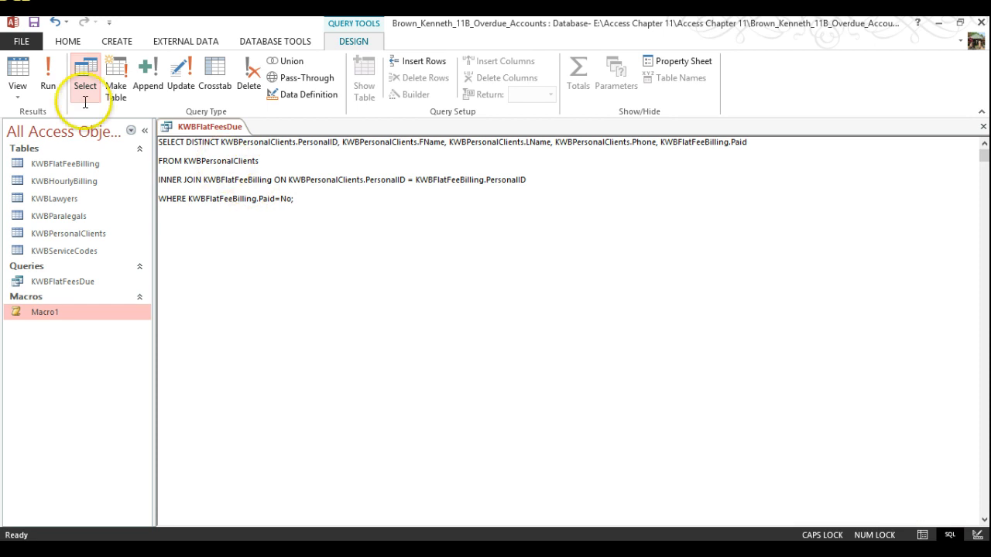
left_click(37, 25)
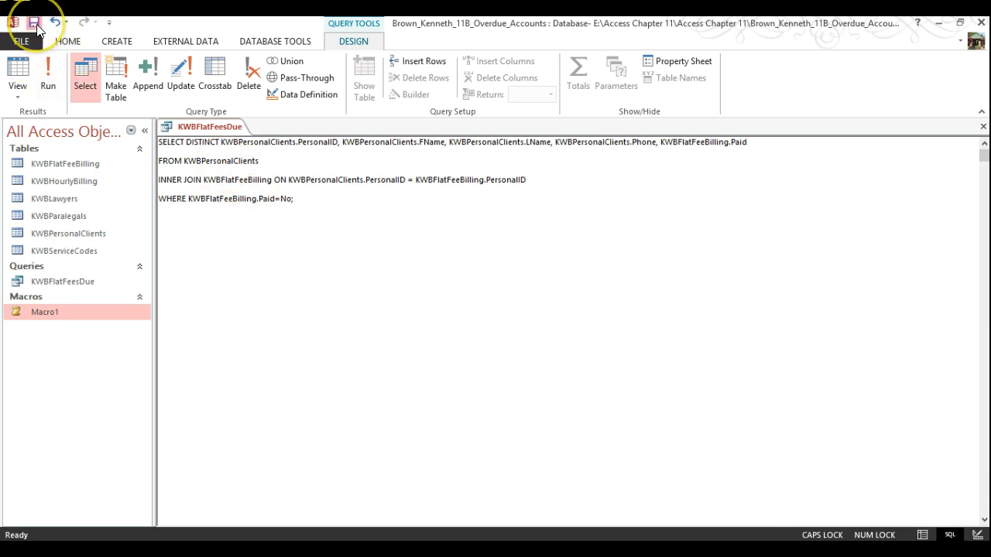
Step: Run the KWBFlatFeesDue query to check its records for duplicate clients, and close it
left_click(51, 77)
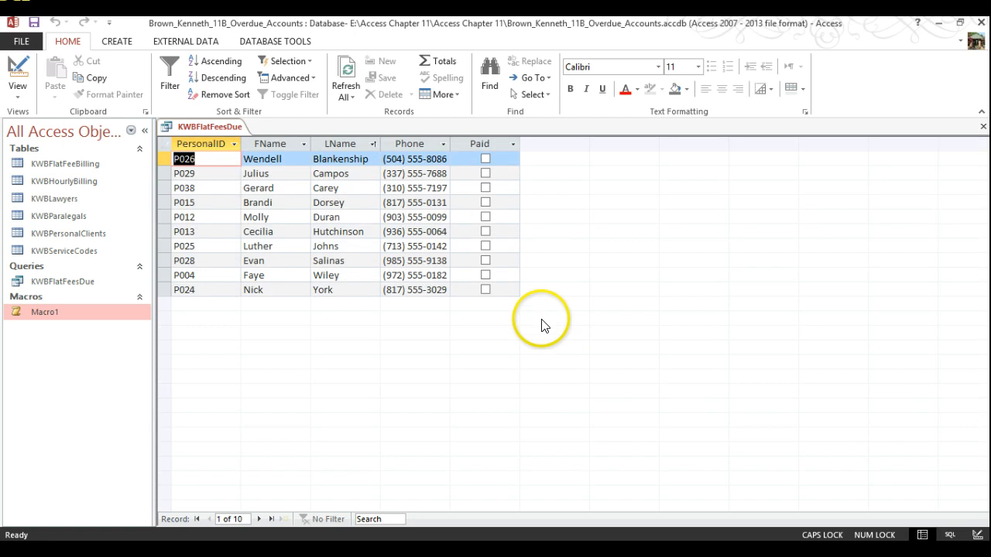
left_click(346, 203)
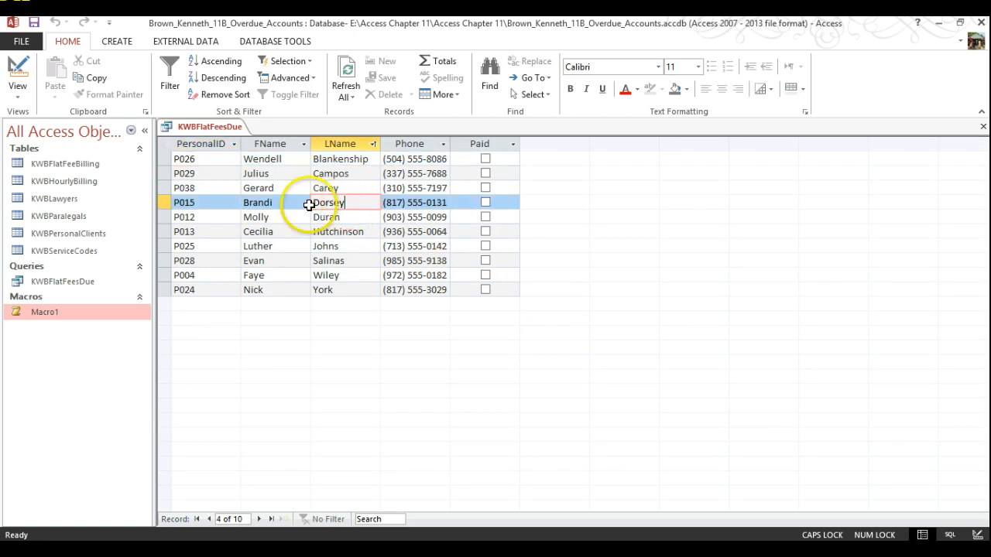
left_click(336, 278)
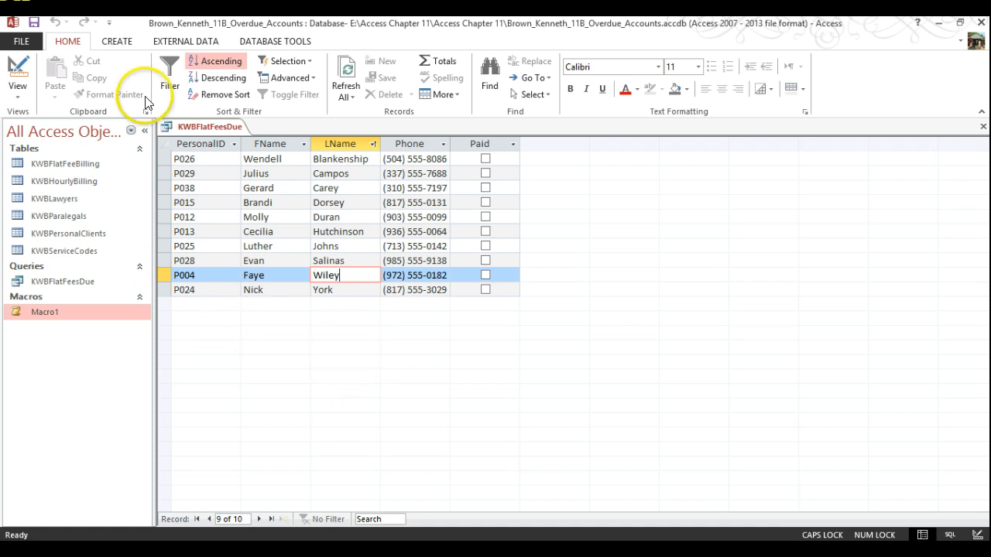
right_click(197, 132)
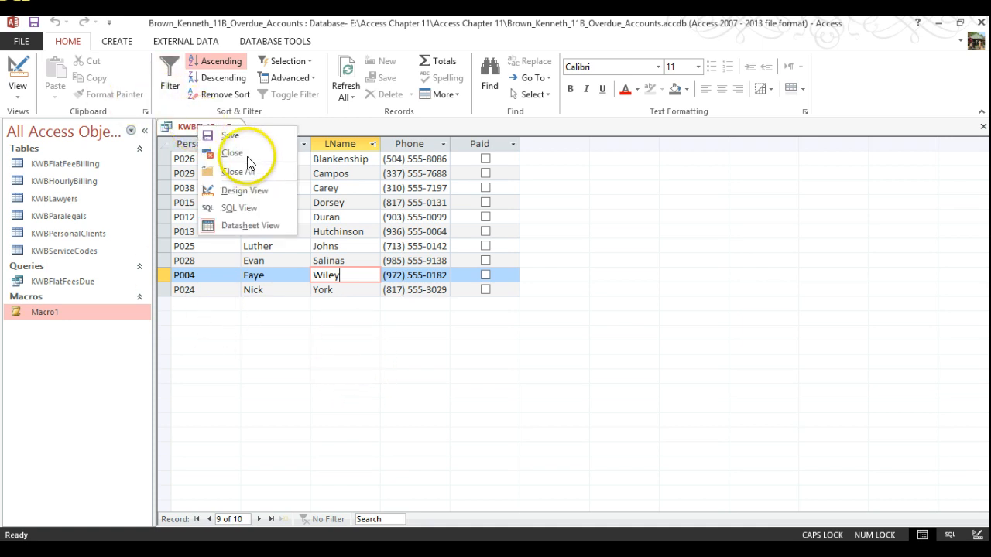
left_click(244, 155)
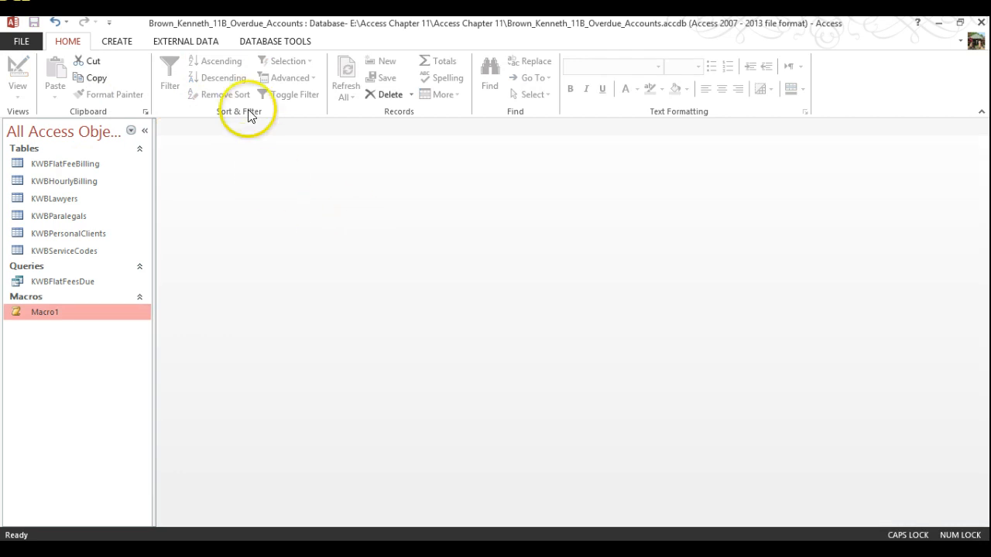
Step: Create a new query design without adding any tables and show it in SQL view
left_click(117, 42)
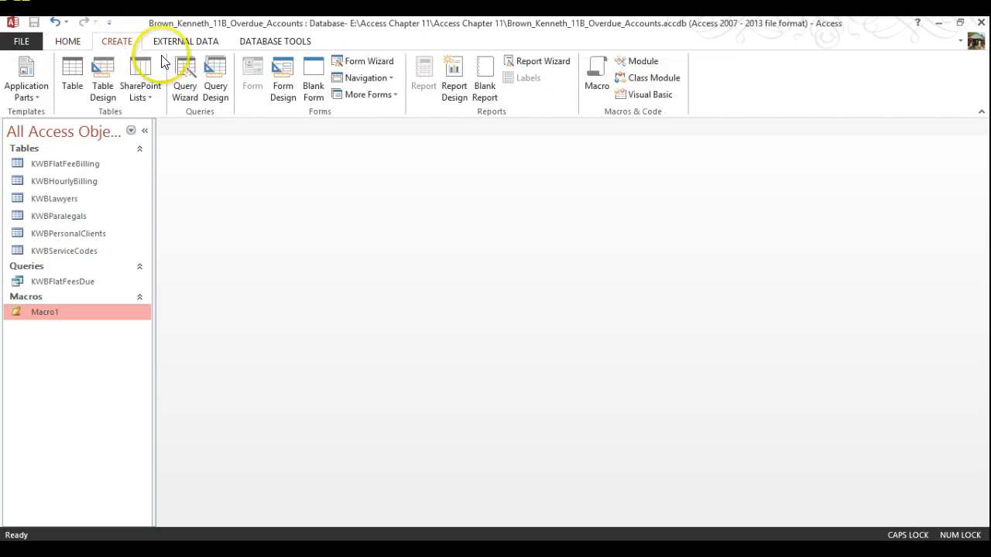
left_click(219, 77)
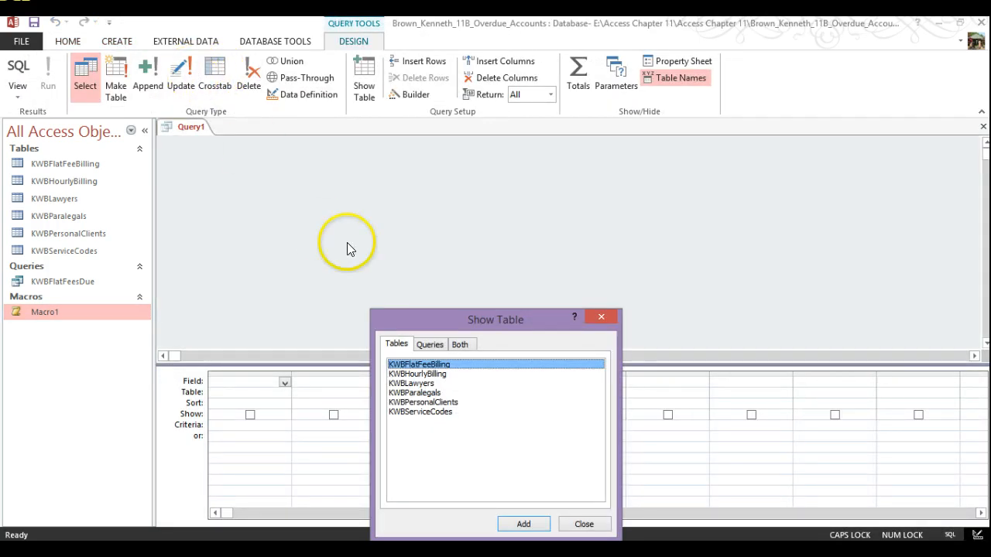
left_click(584, 524)
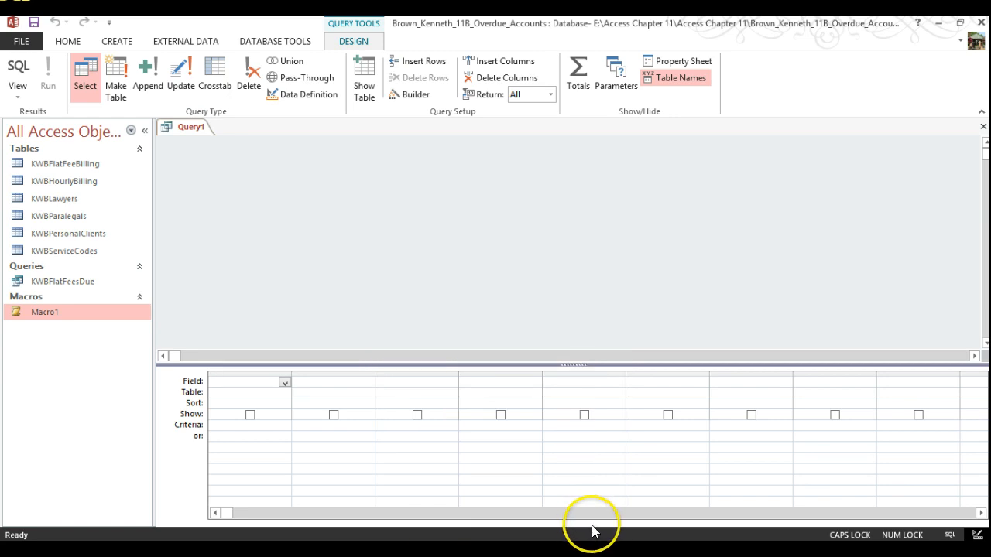
mouse_move(990, 556)
left_click(950, 535)
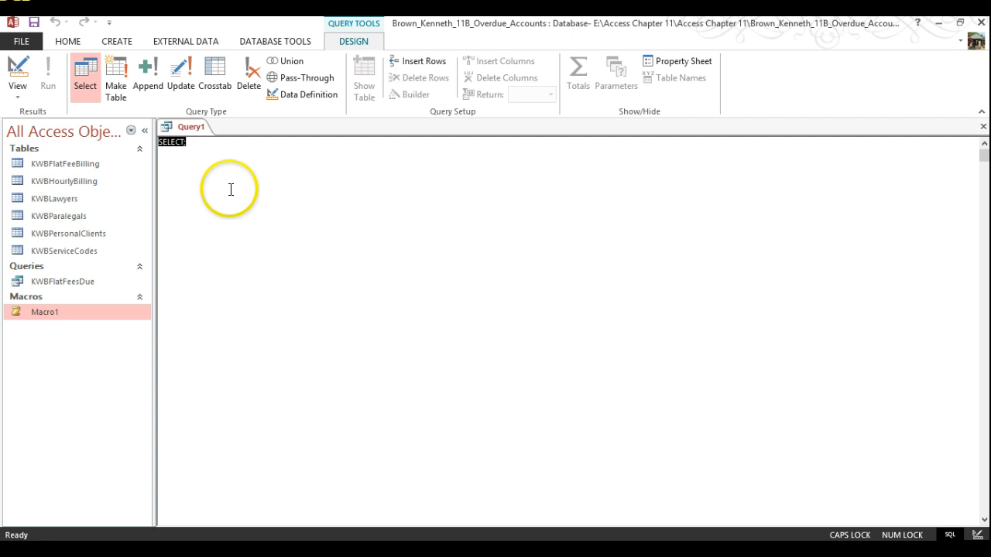
Step: Place the semicolon on its own line below SELECT and enter KWBPersonalClients.PersonalID as the first field
left_click(188, 143)
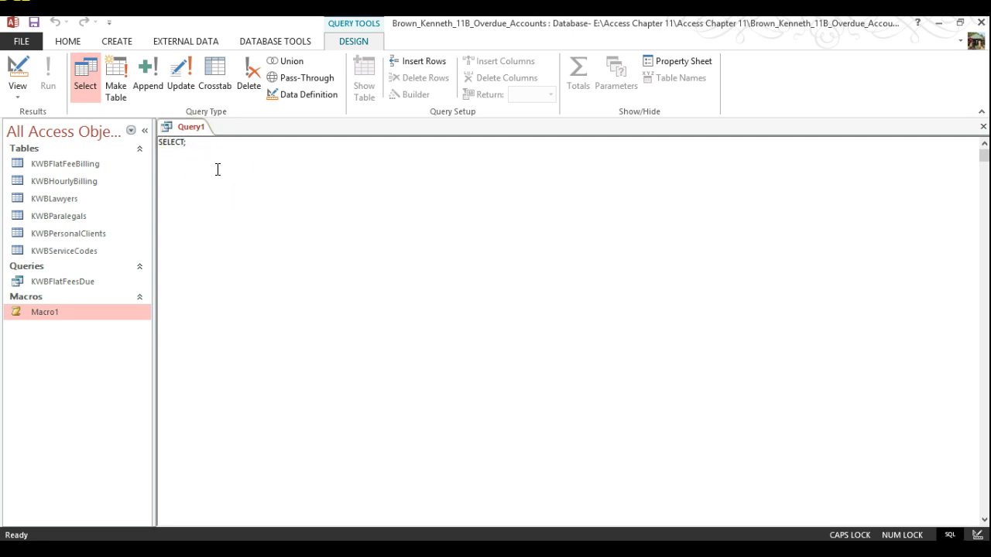
key("BackSpace")
key("Return")
key("Return")
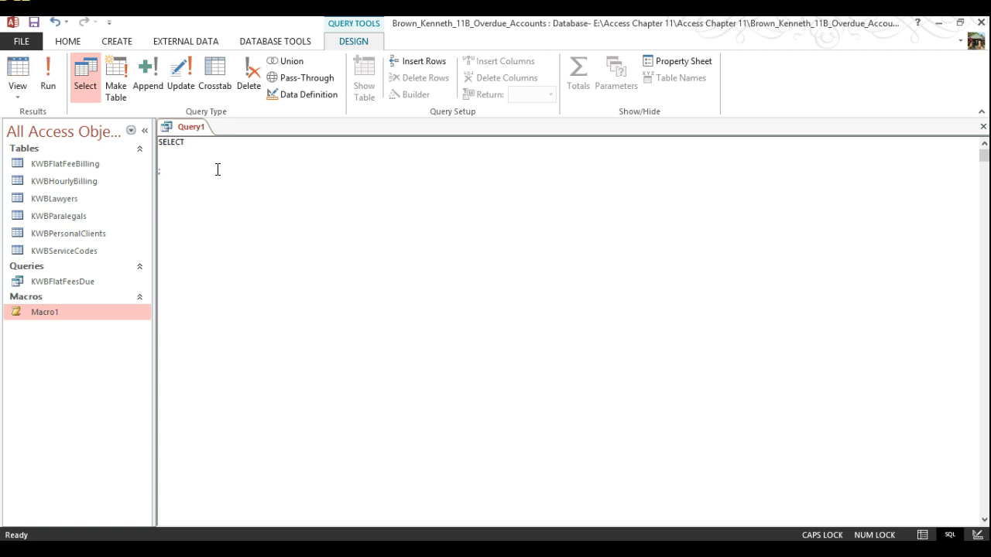
left_click(213, 169)
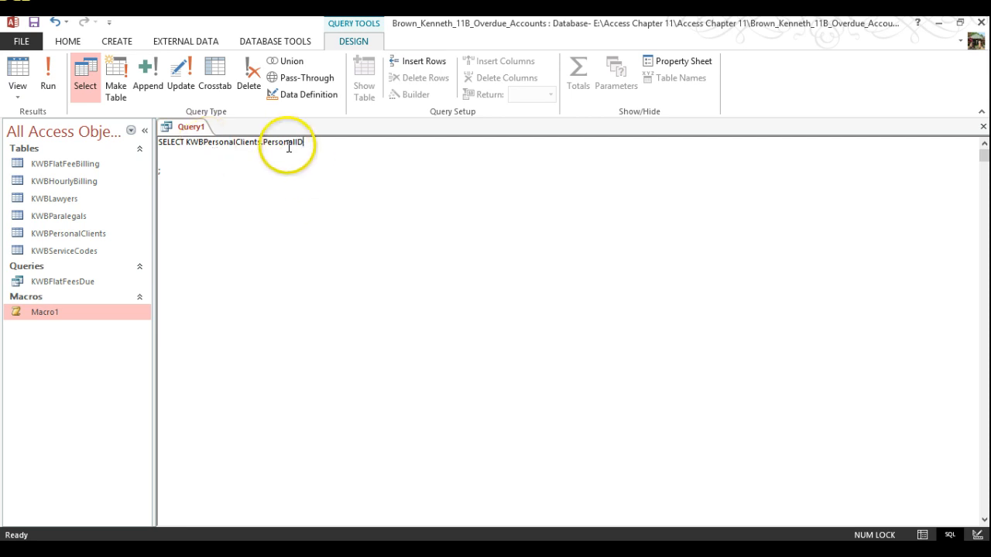
Step: Copy the KWBPersonalClients. prefix and reuse it to add KWBPersonalClients.FName to the SELECT clause
left_click(264, 143)
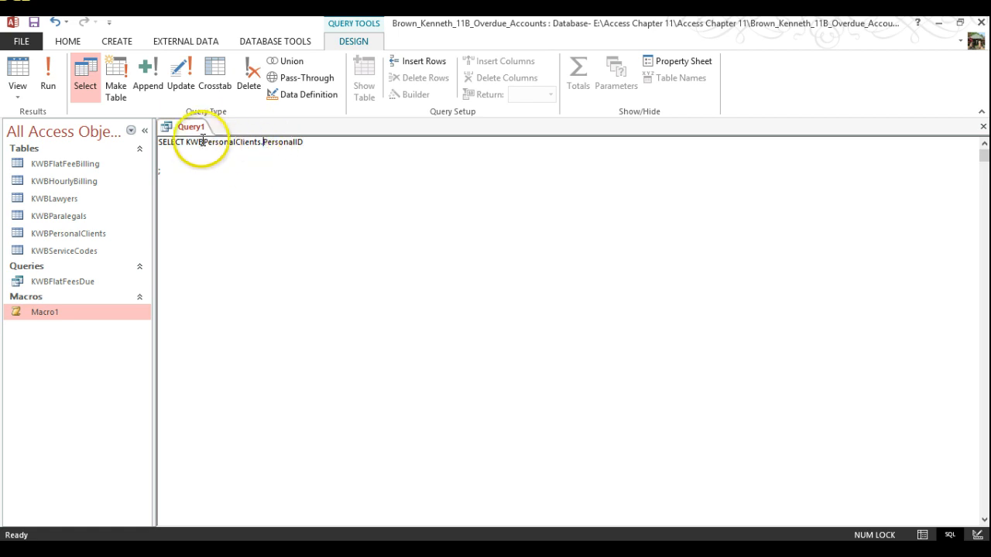
left_click(187, 143, "shift")
key("ctrl+c")
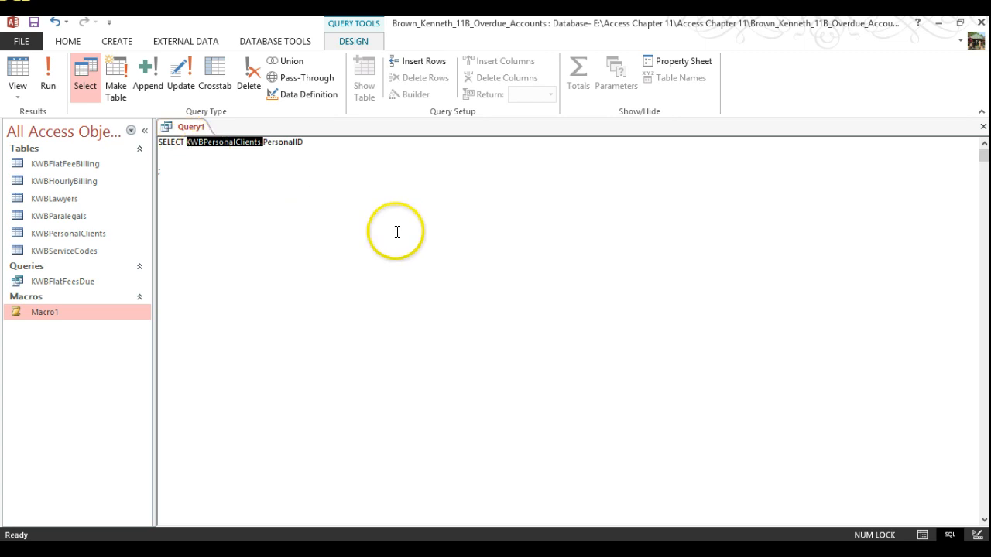
left_click(243, 146)
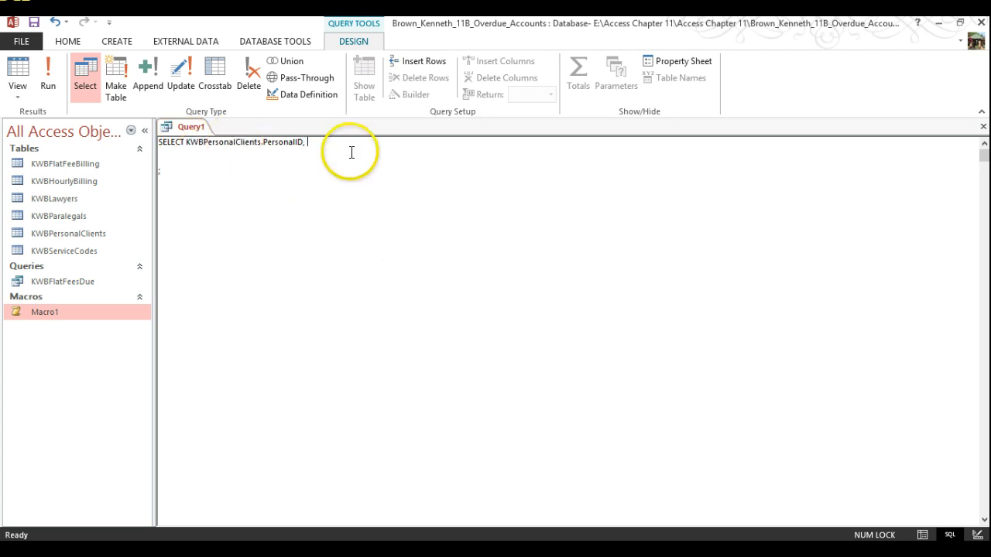
key("ctrl+v")
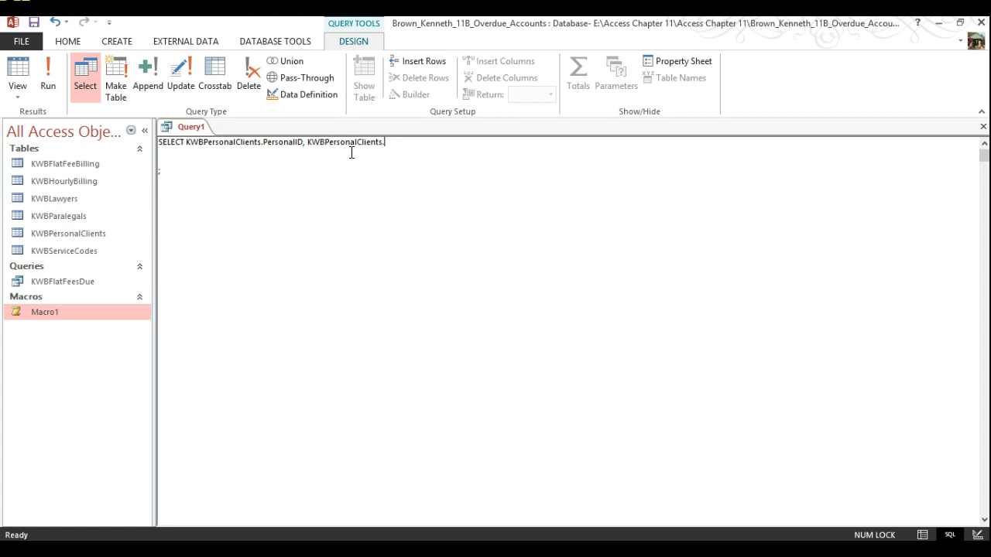
type("FName,")
Step: Add KWBPersonalClients.LName and KWBPersonalClients.Phone to the SELECT clause, separated by a comma
key("ctrl+v")
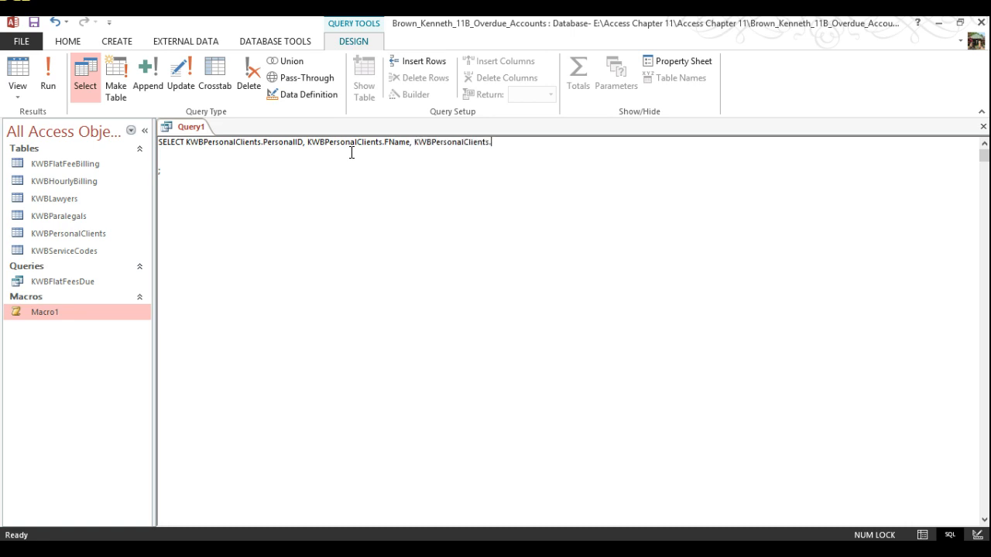
type("LName,")
key("ctrl+v")
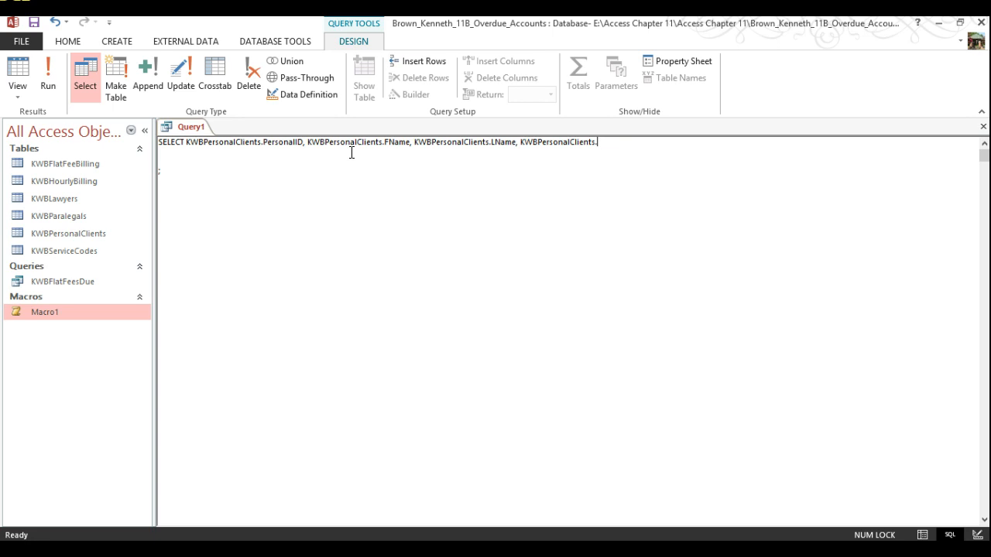
type("pho")
key("BackSpace")
key("BackSpace")
key("BackSpace")
type("Phone")
Step: Add the clause FROM KWBPersonalClients on its own line below the SELECT clause
type("F")
type("ROM")
type(" KWBPersonalClients.")
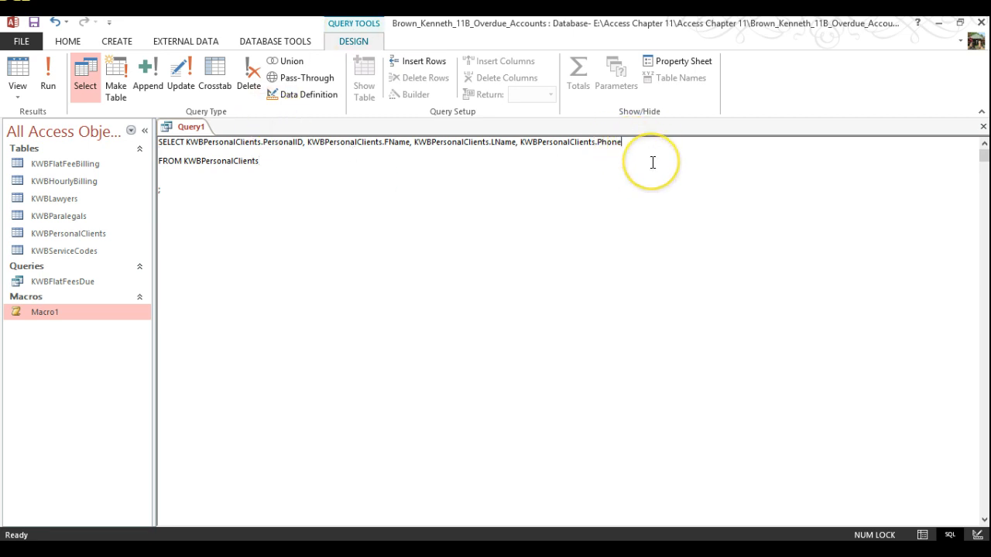
Step: Add KWBHourlyBilling.Paid to the end of the SELECT clause and the KWBHourlyBilling table, after a comma, to the FROM clause
type(",")
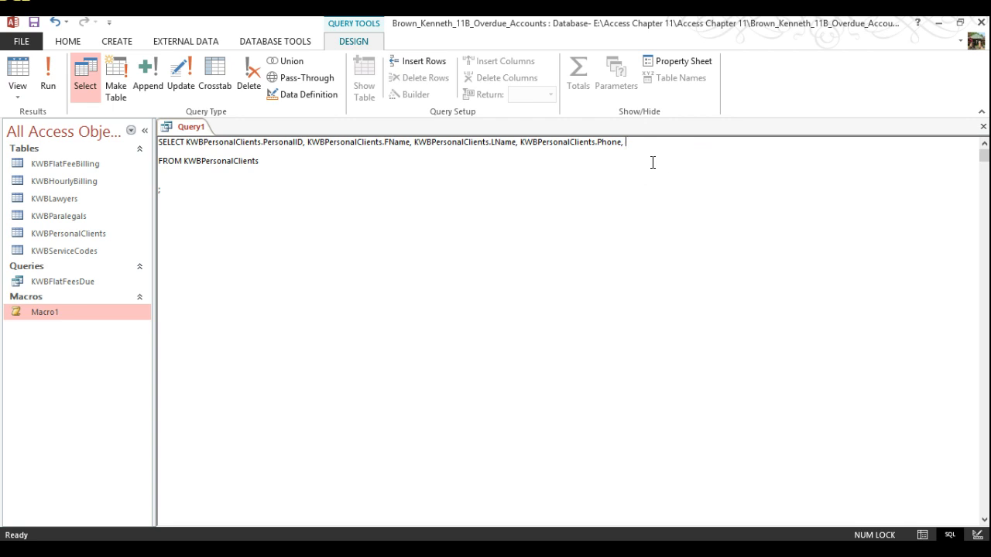
type("KWBHourlyBilling")
left_click(631, 140)
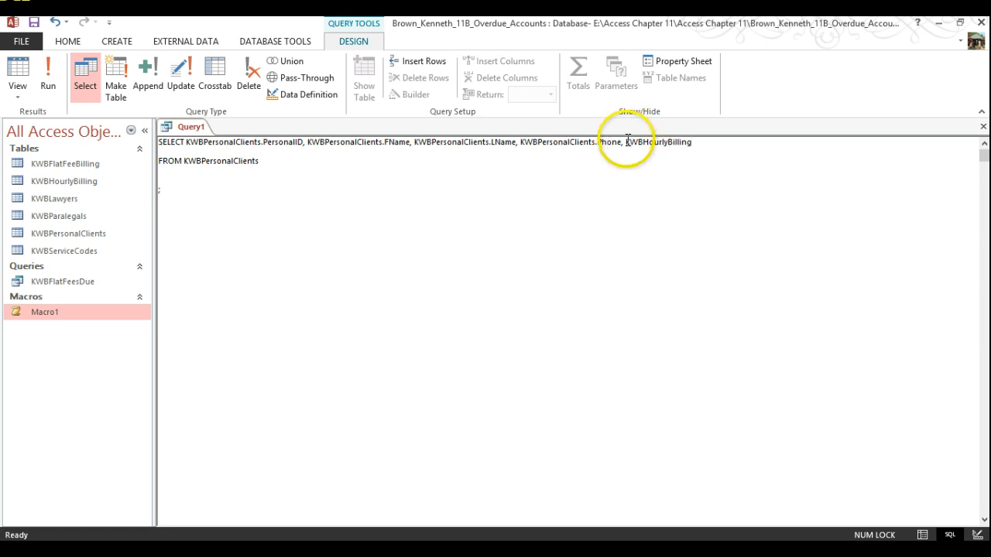
double_click(628, 141)
key("ctrl+c")
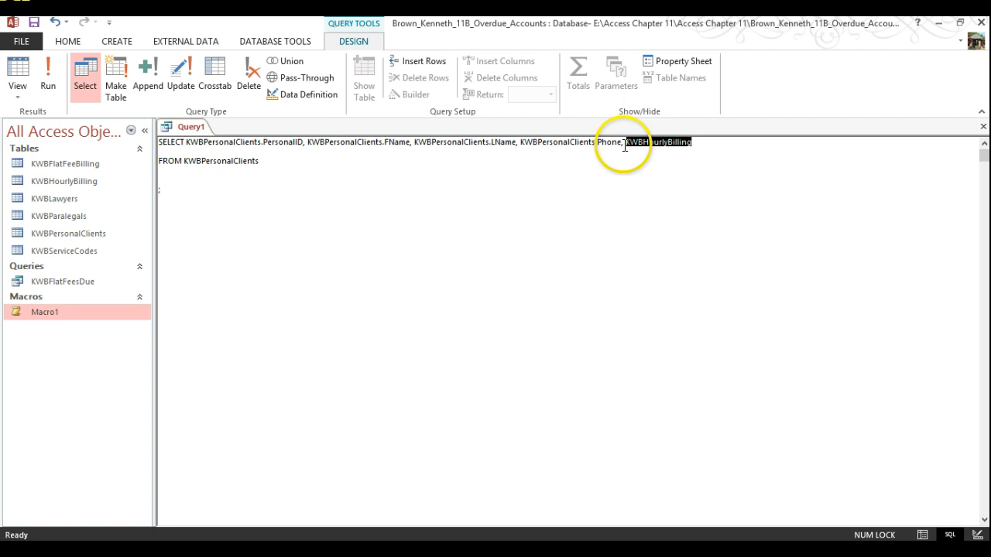
left_click(292, 159)
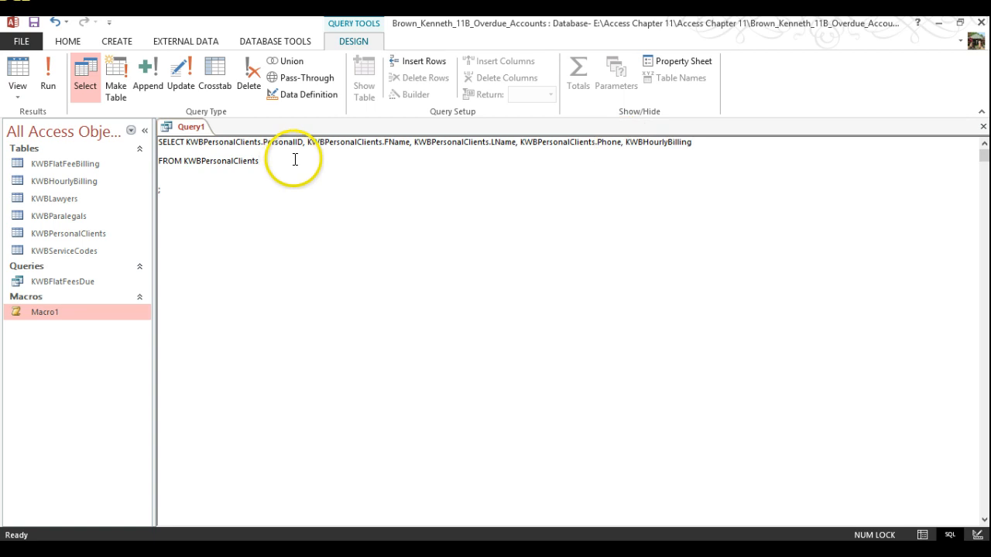
key("ctrl+v")
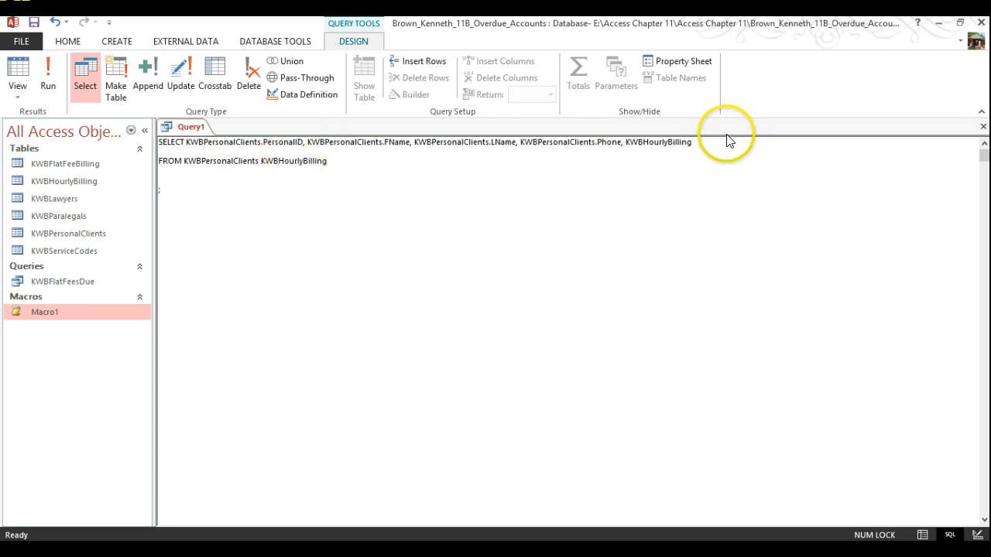
left_click(708, 144)
type(".Paid")
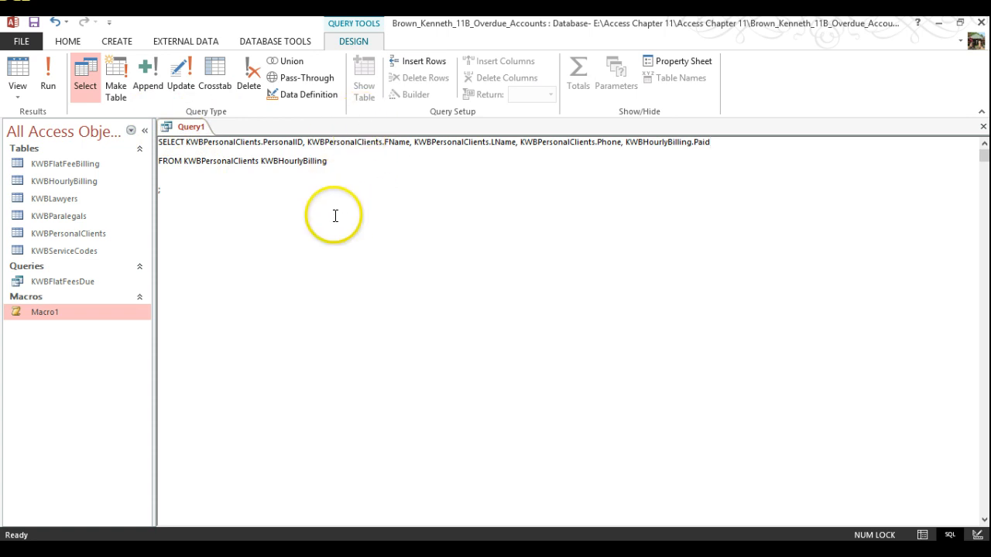
left_click(259, 162)
type(",")
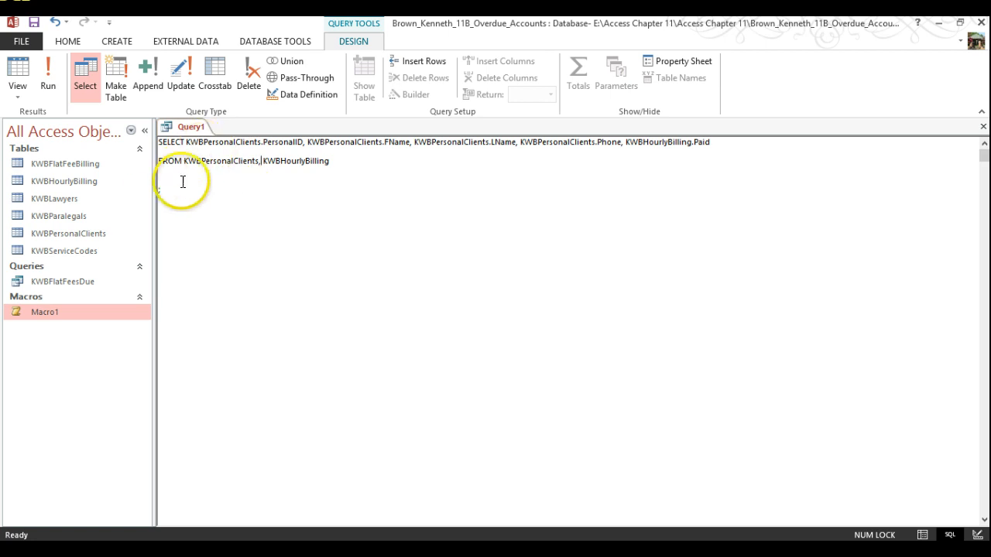
Step: Add the clause WHERE KWBHourlyBilling.Paid=No; on its own line below the FROM clause
left_click(160, 196)
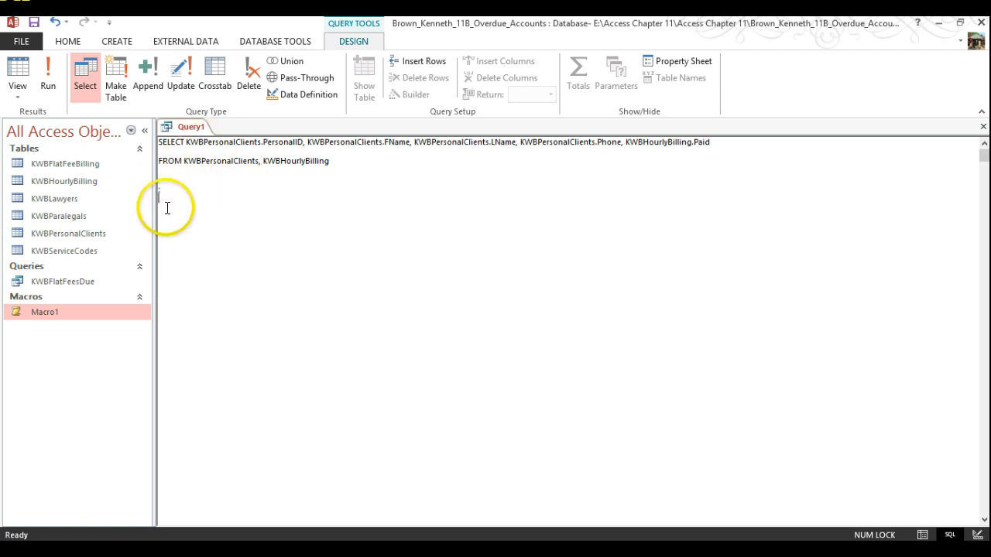
type("WHERE;")
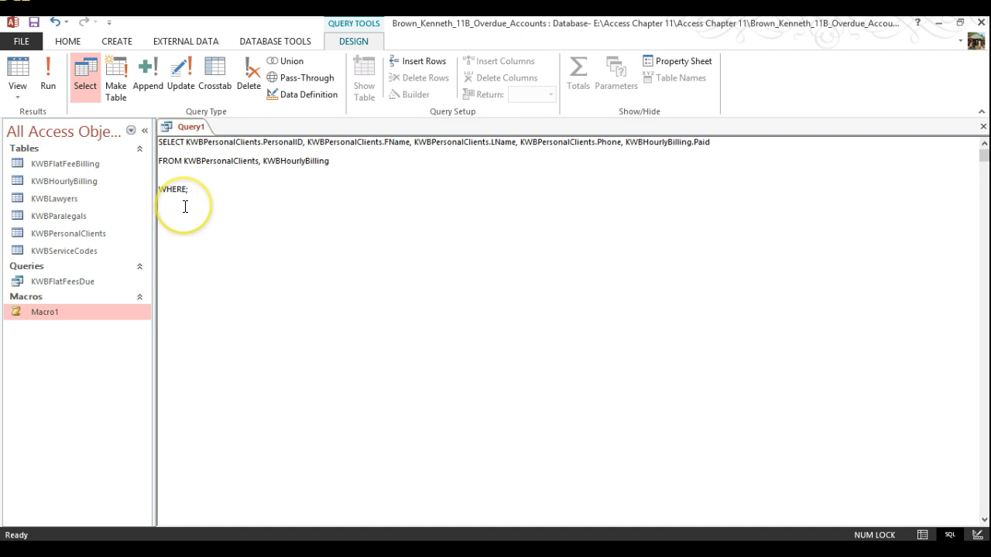
key("Left")
key("ctrl+v")
type(".")
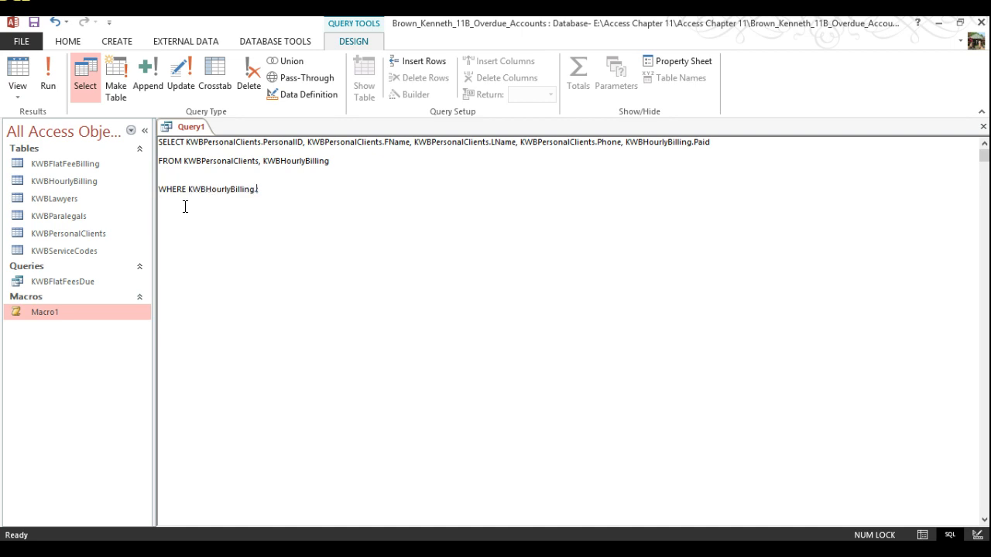
type("Paid")
type("=")
type("N;")
type("o")
type(";")
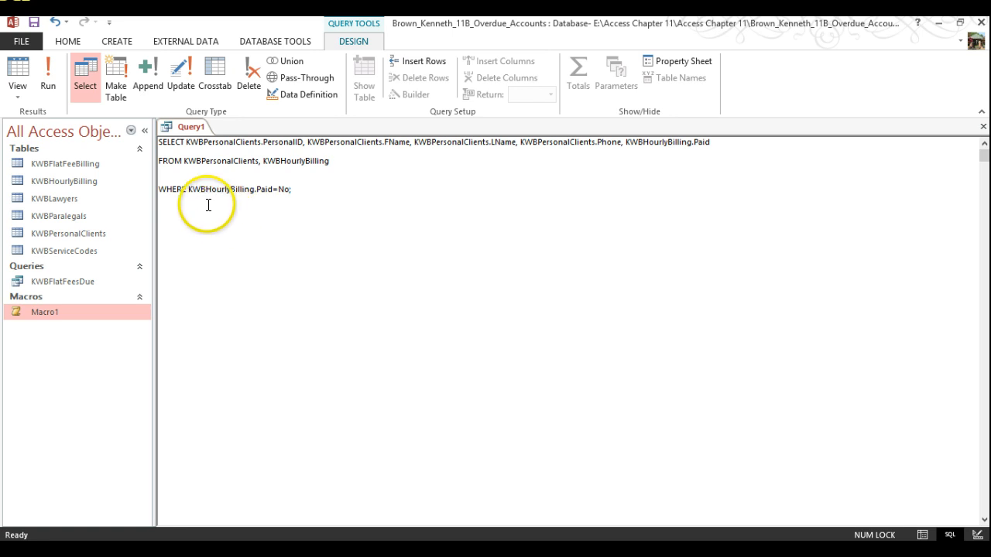
key("BackSpace")
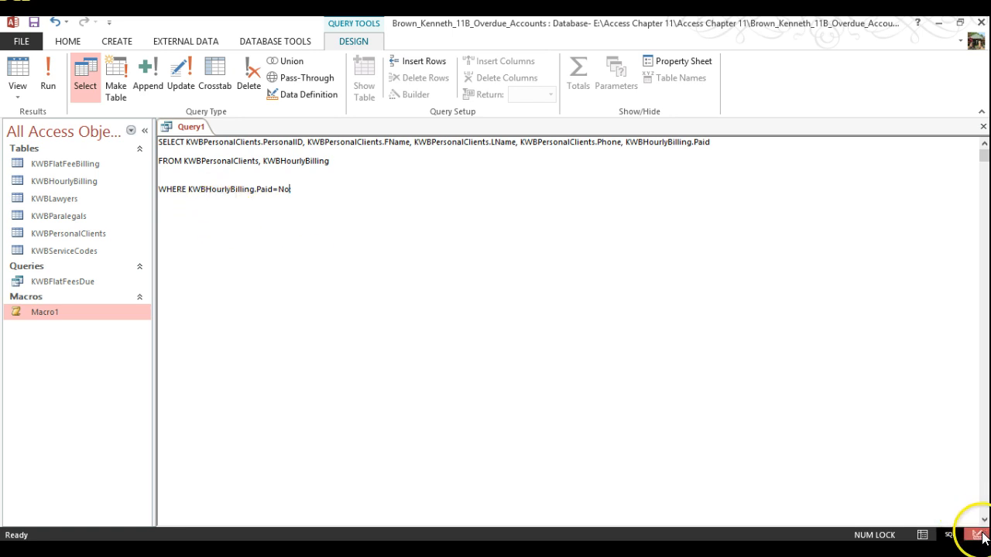
type(";")
Step: Check the query in Design view, return to its SQL and save the query as KWBHourlyFeesDue
left_click(979, 536)
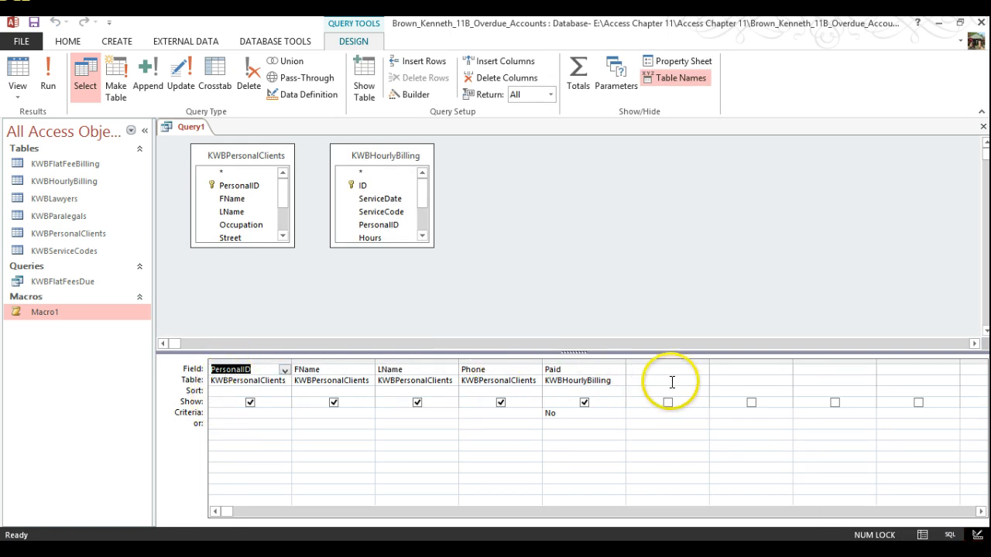
left_click(953, 538)
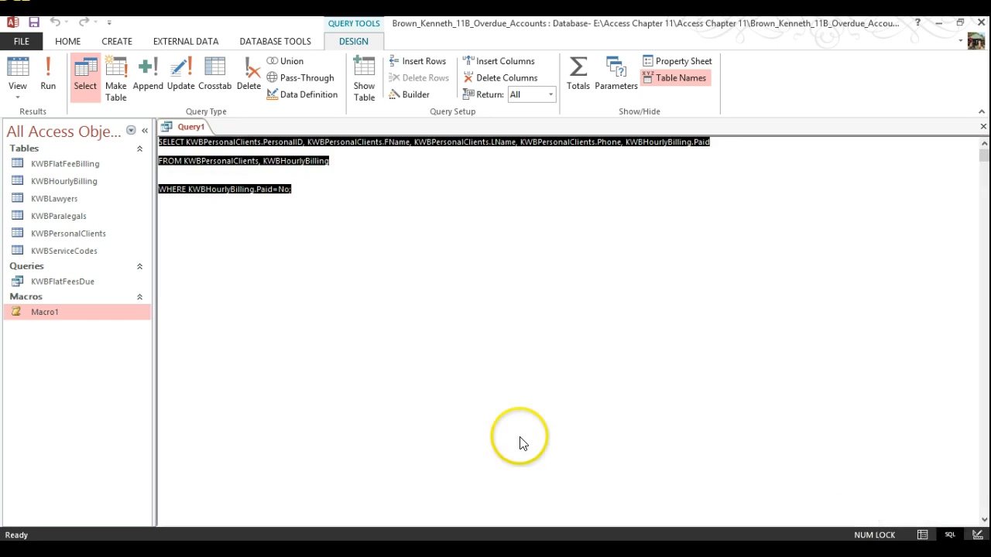
left_click(35, 23)
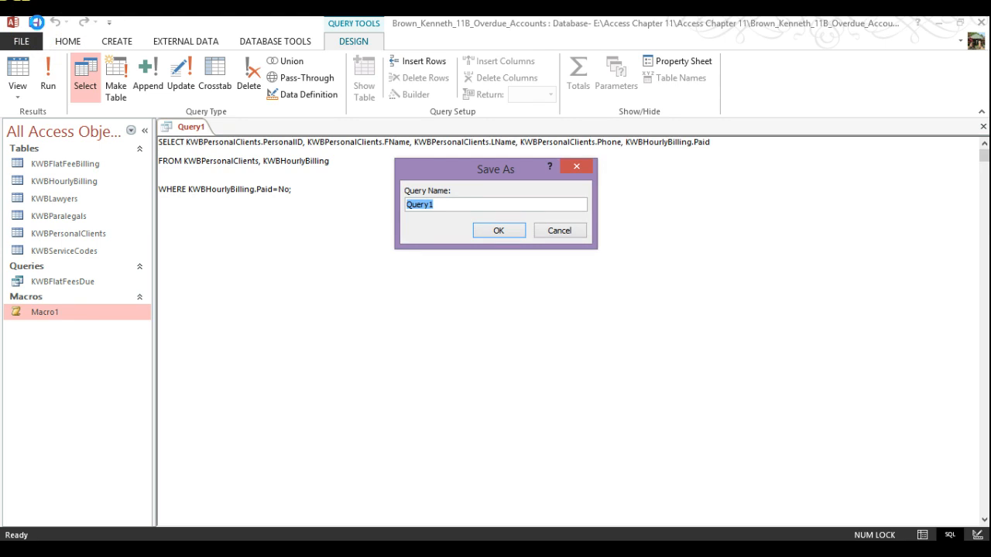
type("KWBHourlyF")
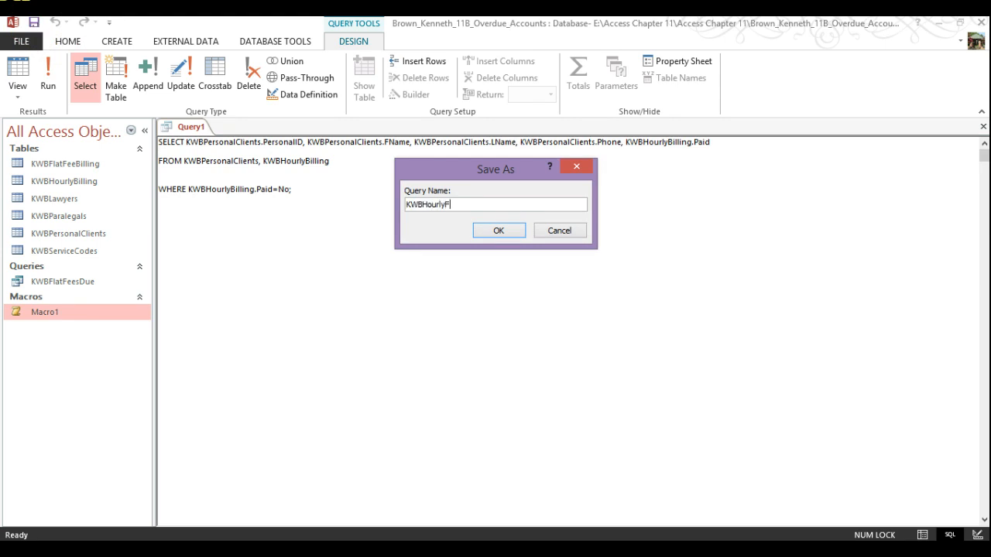
type("eedsDue")
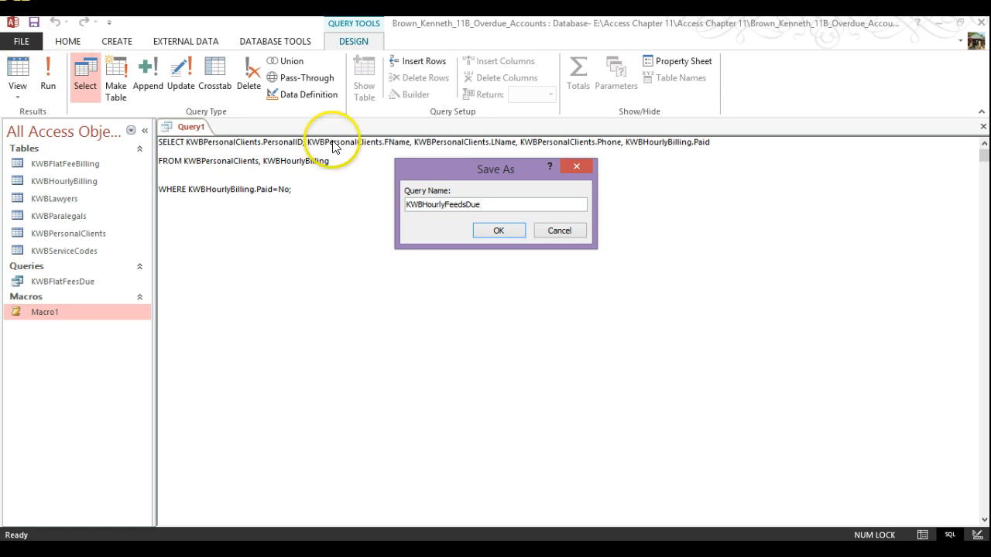
key("BackSpace")
left_click(493, 235)
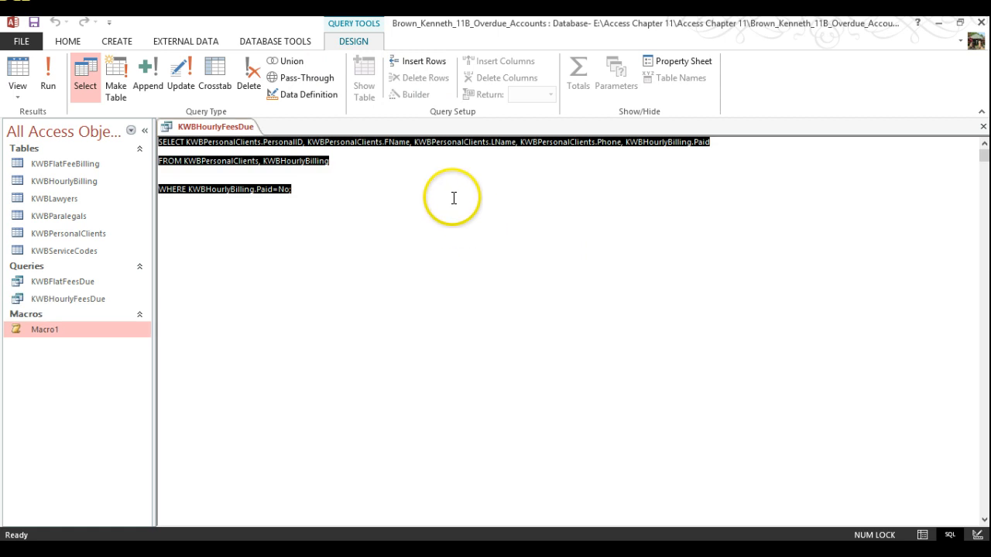
Step: Run KWBHourlyFeesDue, browse its records, and check in Design view how its two tables are linked
left_click(49, 74)
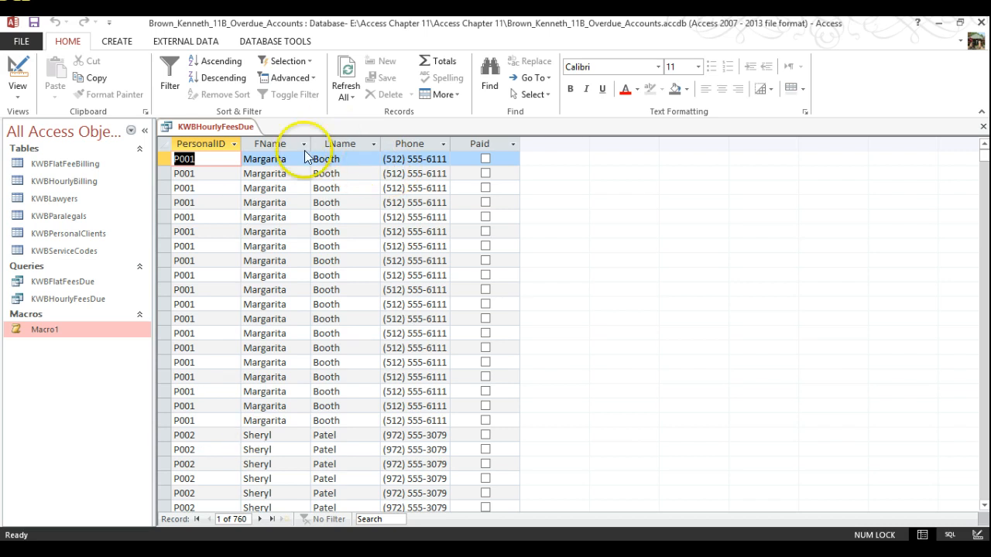
scroll(309, 446, "down", 10)
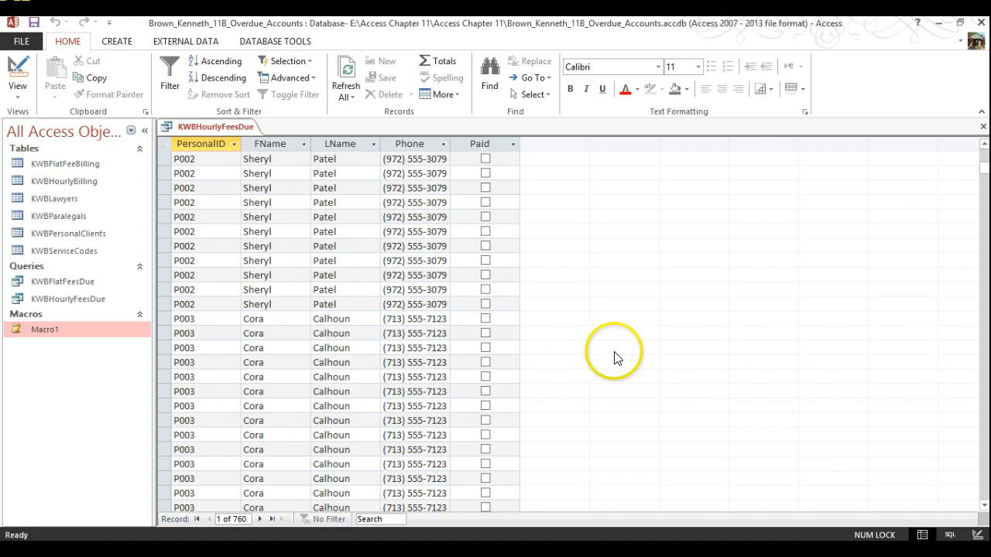
left_click(951, 537)
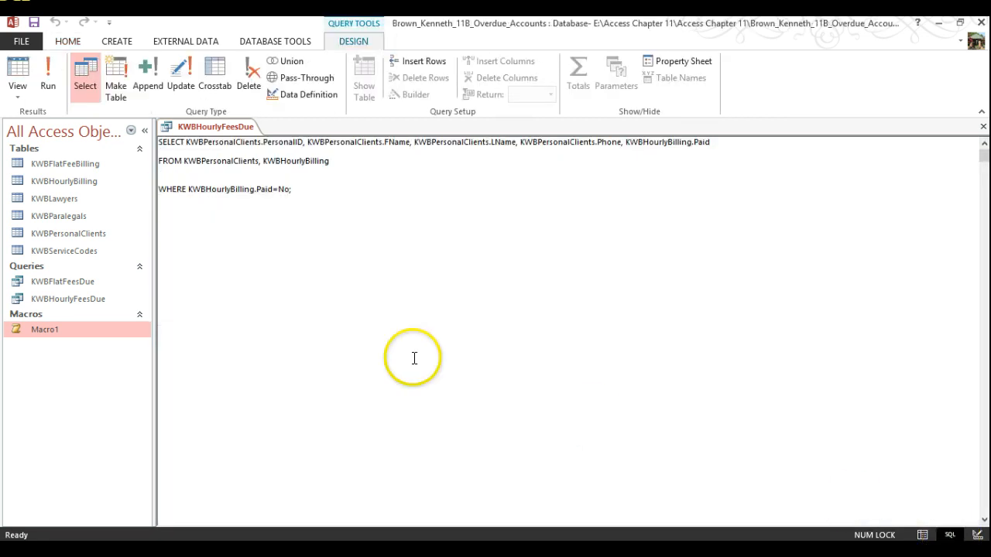
left_click(978, 536)
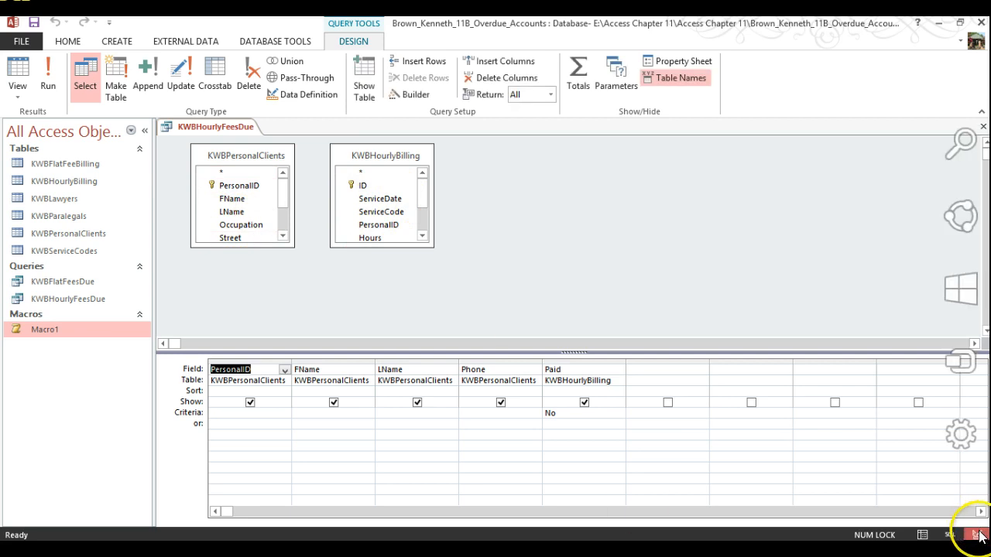
left_click(951, 535)
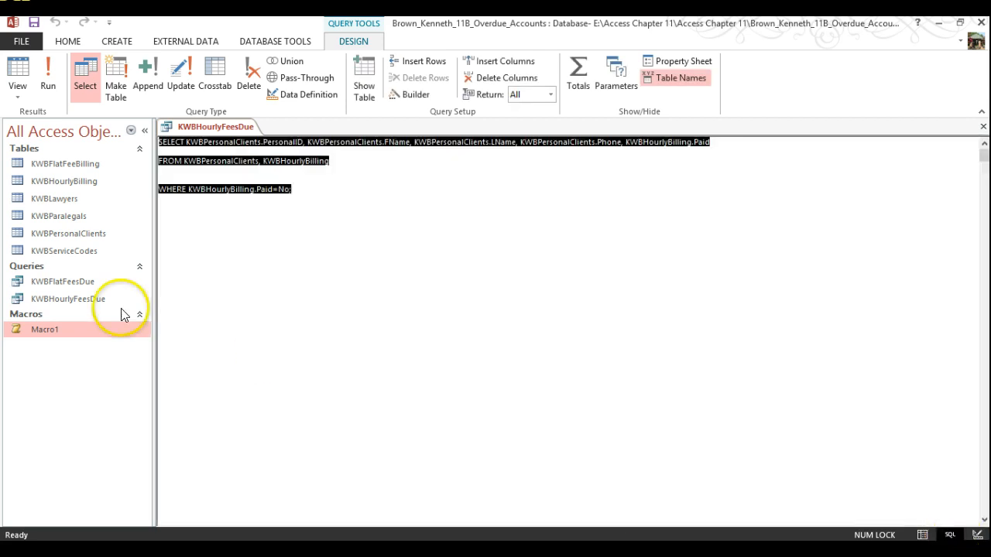
Step: Replace the comma in the FROM clause with INNER JOIN, putting INNER JOIN KWBHourlyBilling on its own line, and remove the blank line above WHERE
left_click(182, 174)
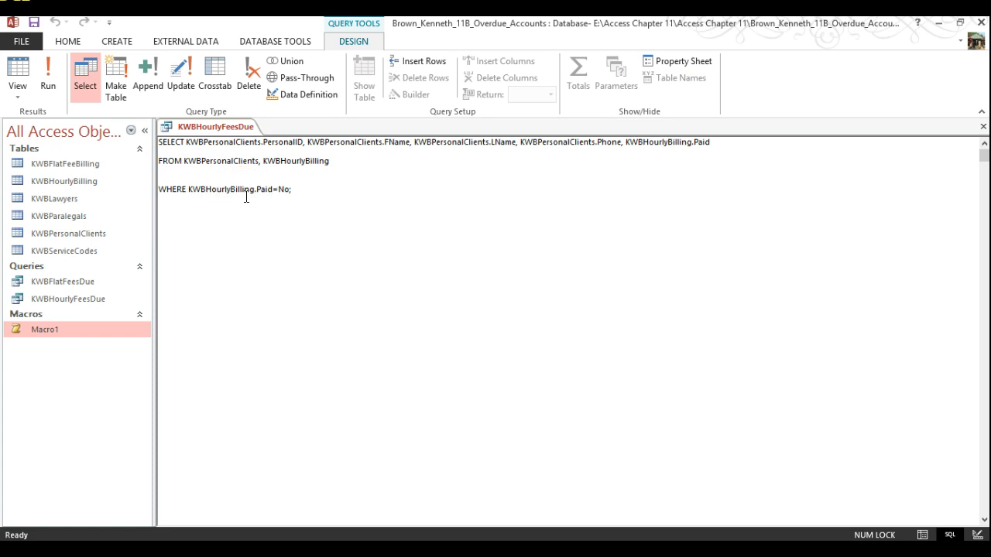
left_click(260, 160)
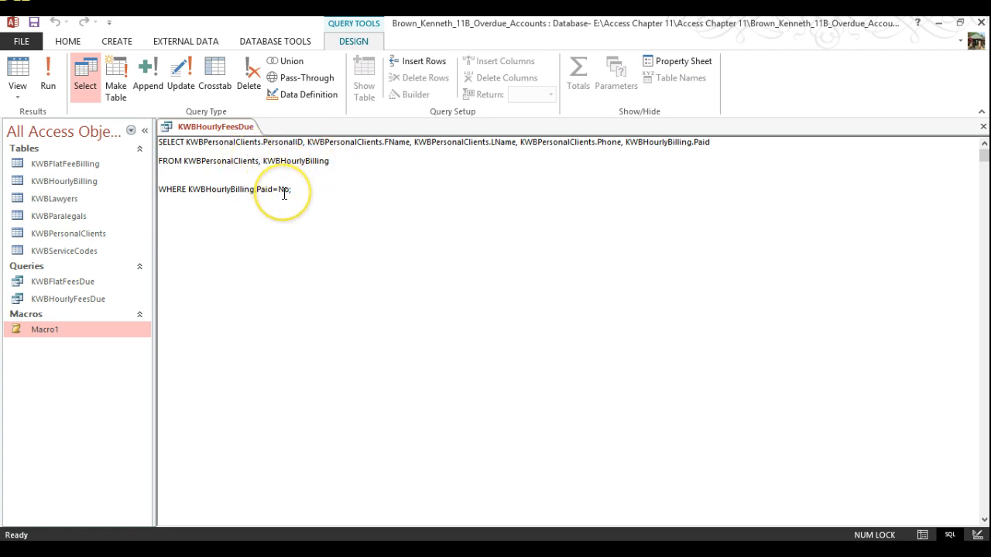
key("BackSpace")
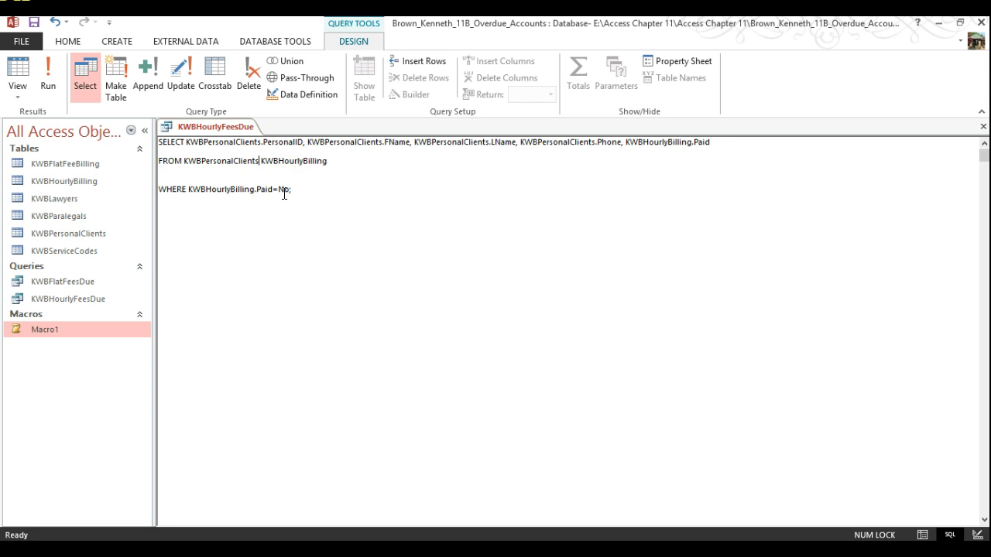
key("Return")
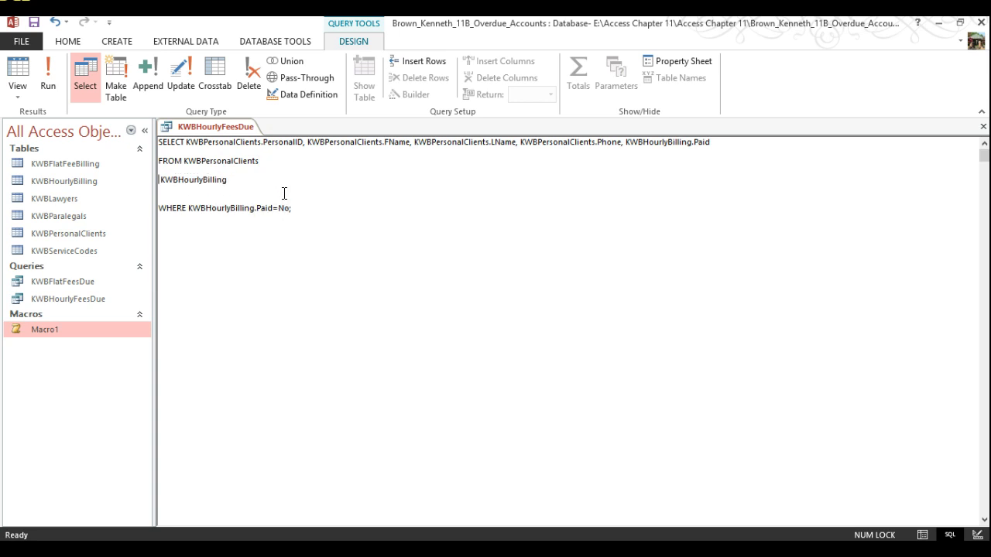
type("INNER JOIN")
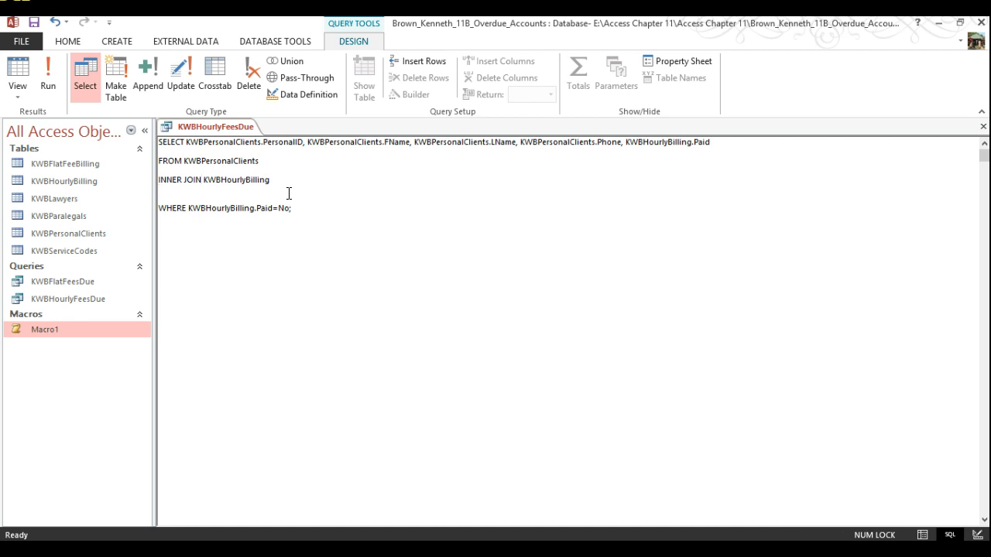
key("BackSpace")
Step: Insert an ON line below the INNER JOIN line, reading ON KWBPersonalClients.PersonalID =, by reusing the table name from the FROM clause
left_click(298, 173)
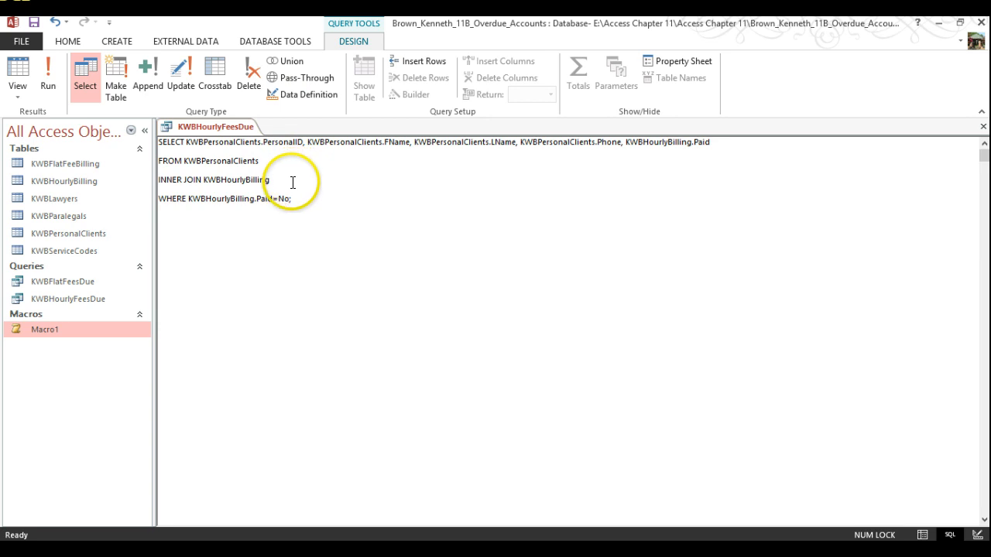
key("Return")
type("ON")
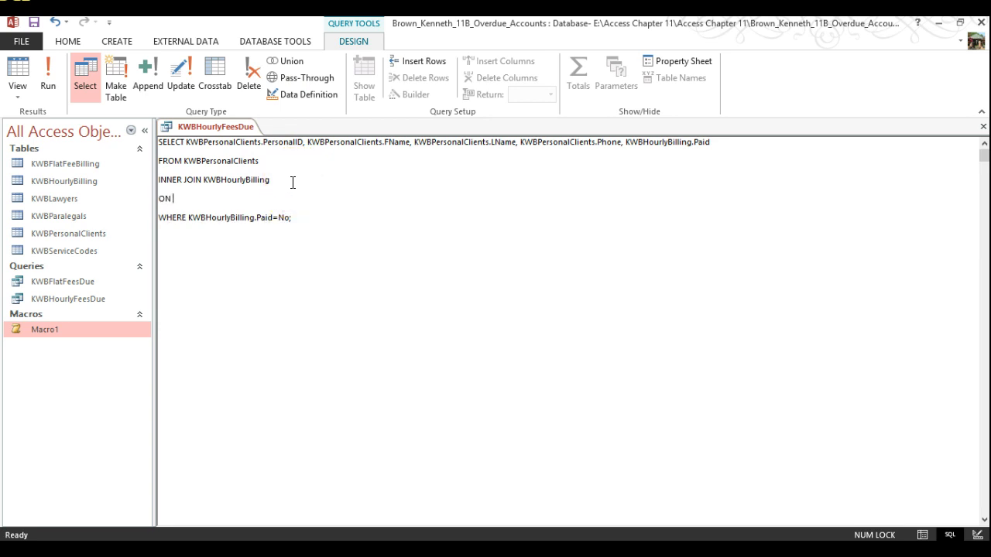
double_click(214, 163)
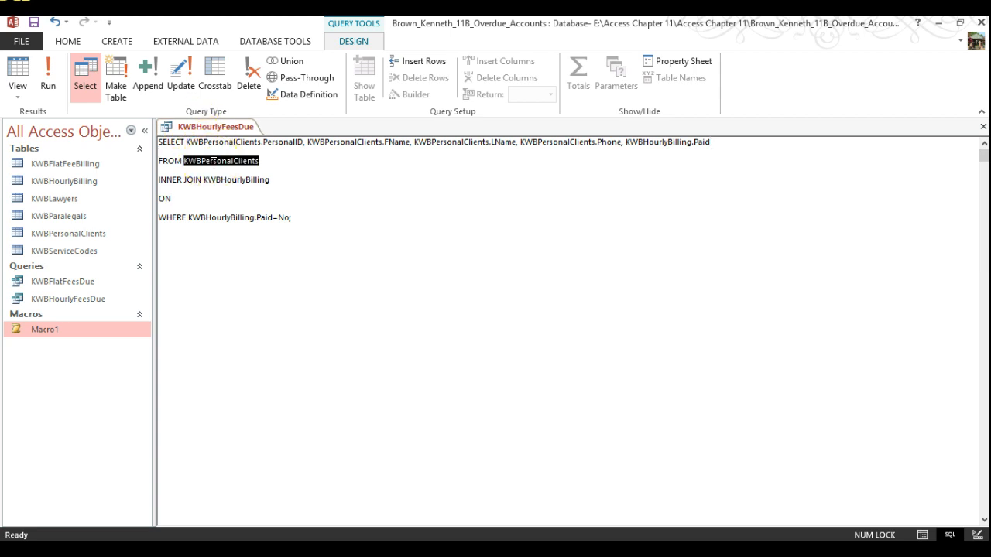
key("ctrl+c")
left_click(212, 199)
key("ctrl+v")
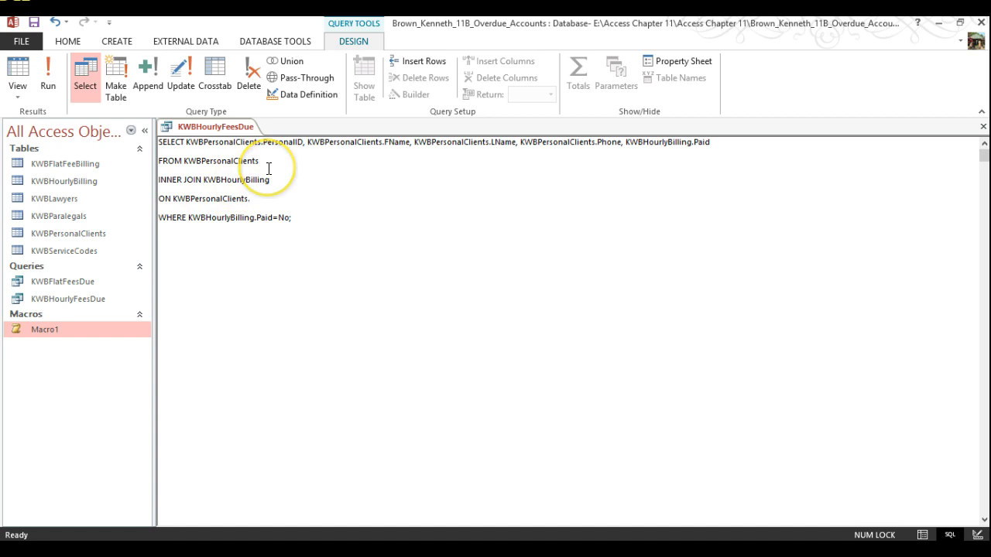
type("ersonalID =")
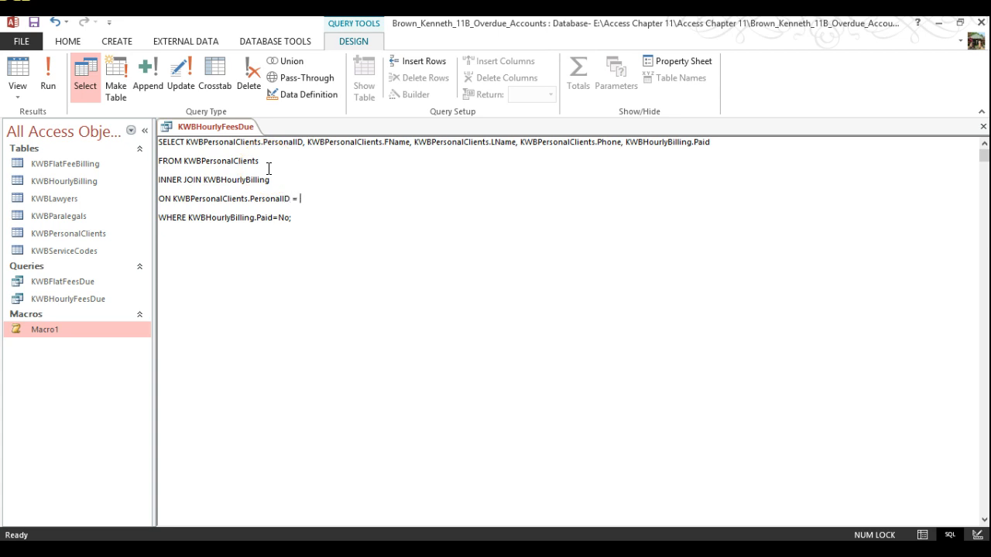
Step: Complete the ON condition with KWBHourlyBilling.PersonalID, copying the table name from the INNER JOIN line
double_click(240, 181)
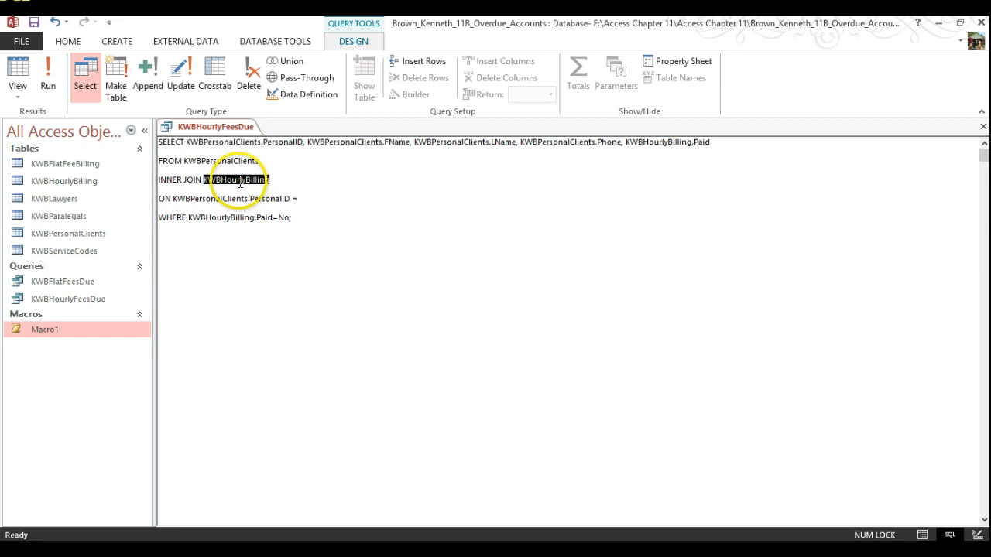
key("ctrl+c")
left_click(349, 199)
key("ctrl+v")
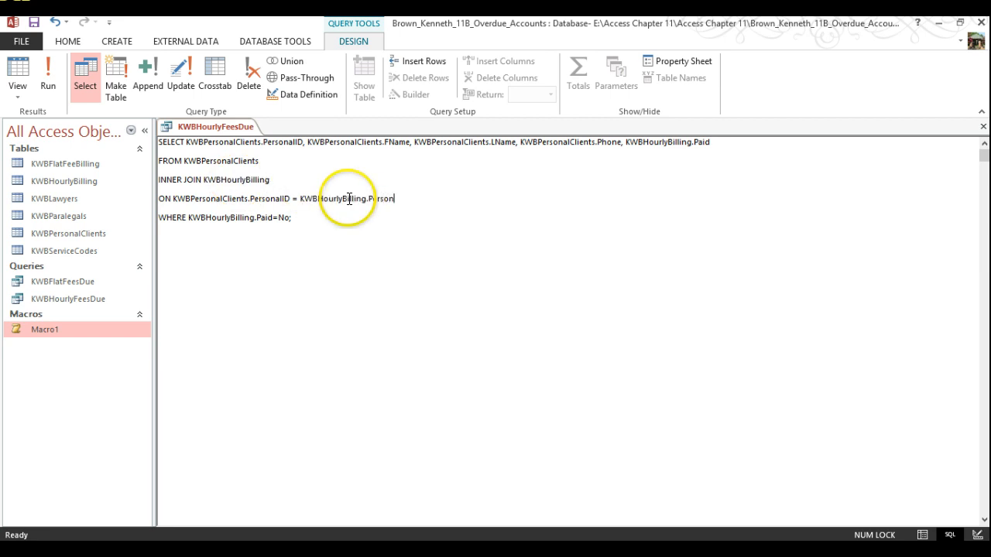
type(".PersonalID")
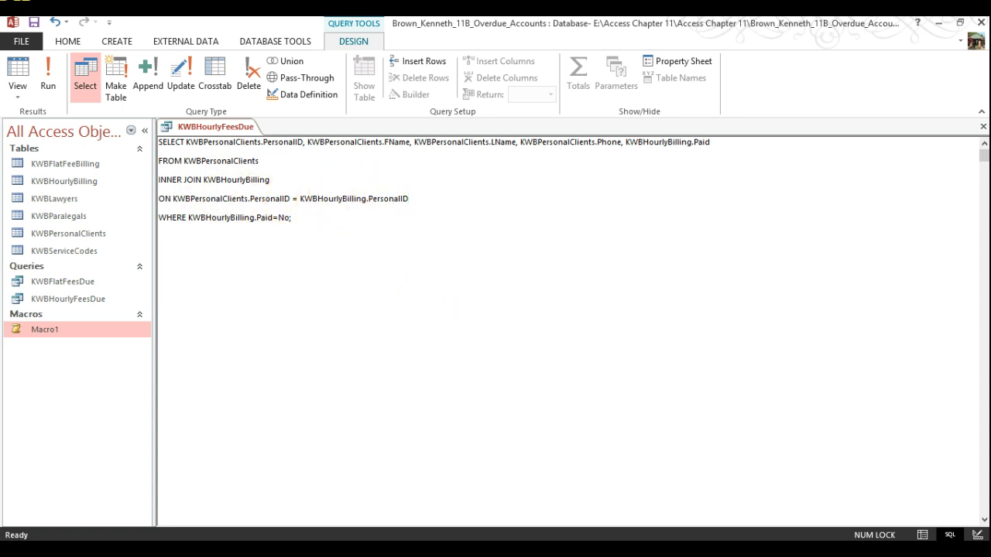
Step: Check the join between KWBPersonalClients and KWBHourlyBilling in Design view, return to the SQL and run the query
left_click(980, 535)
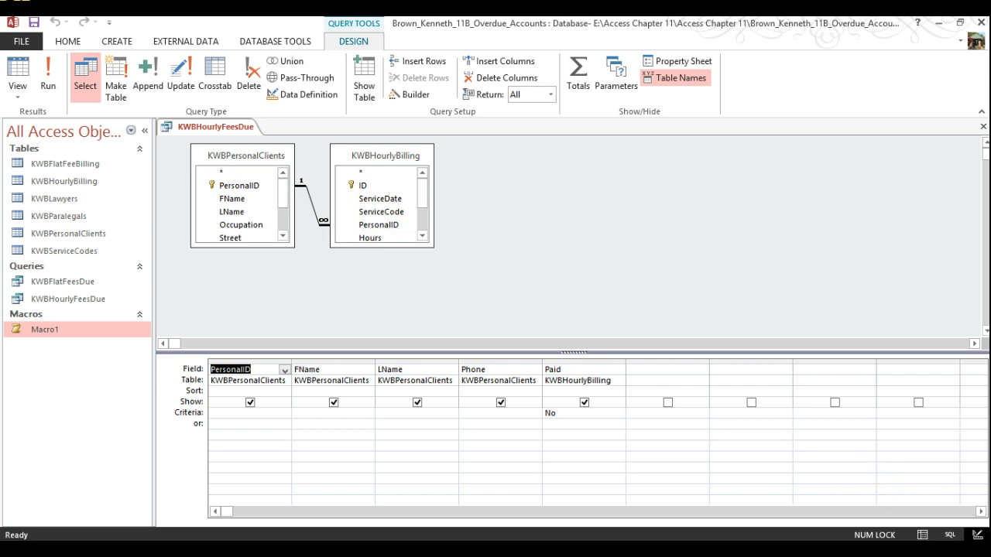
left_click(950, 534)
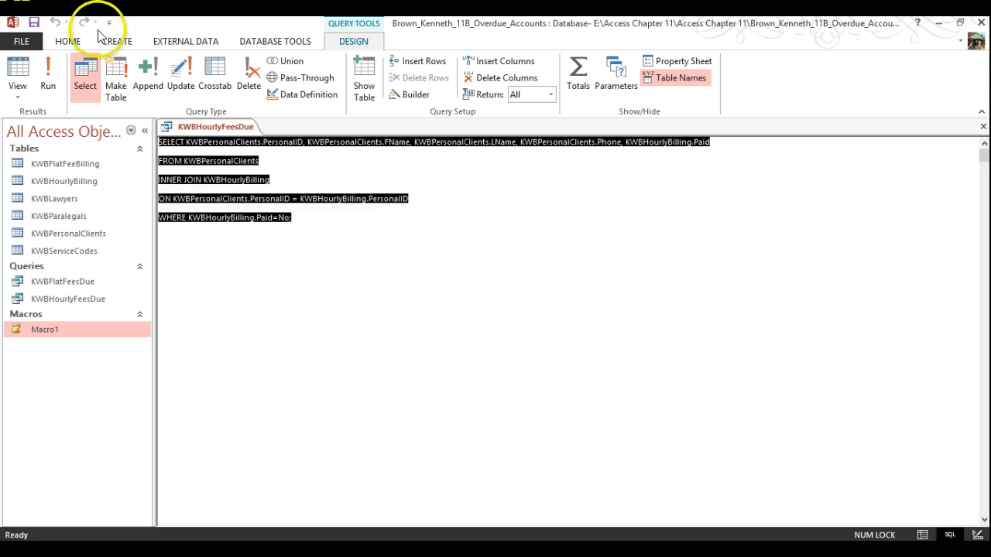
left_click(42, 77)
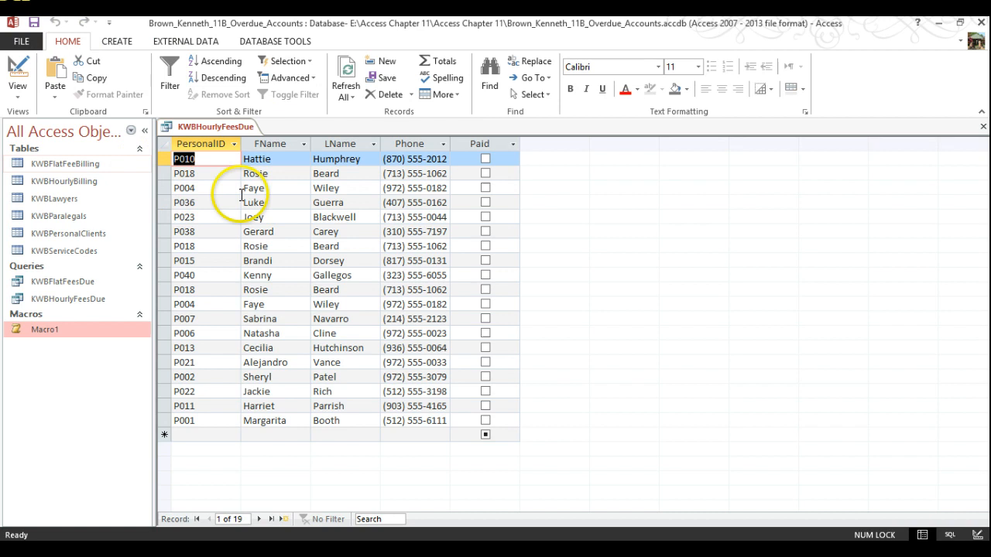
Step: Sort the query results by LName in ascending order and return to the SQL statement
left_click(374, 144)
left_click(399, 162)
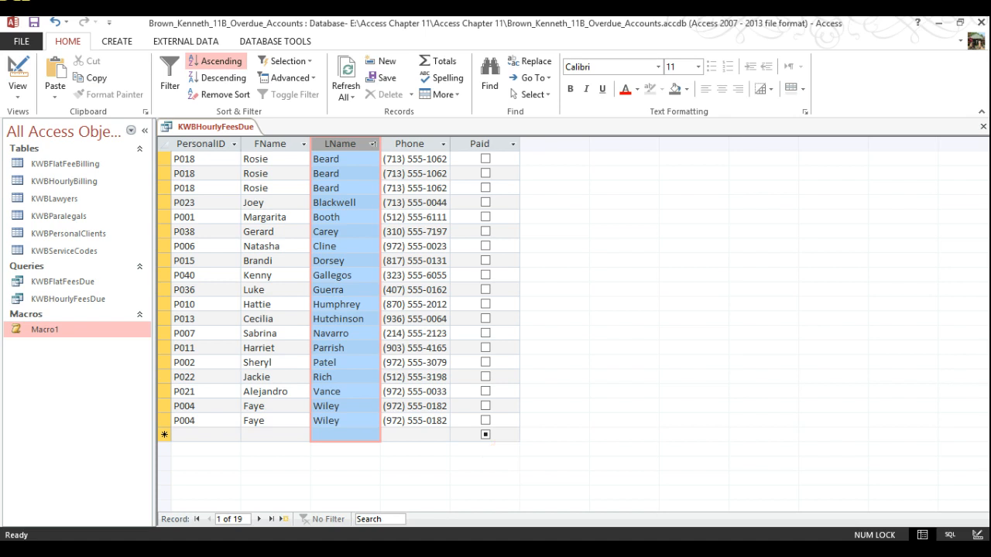
left_click(951, 535)
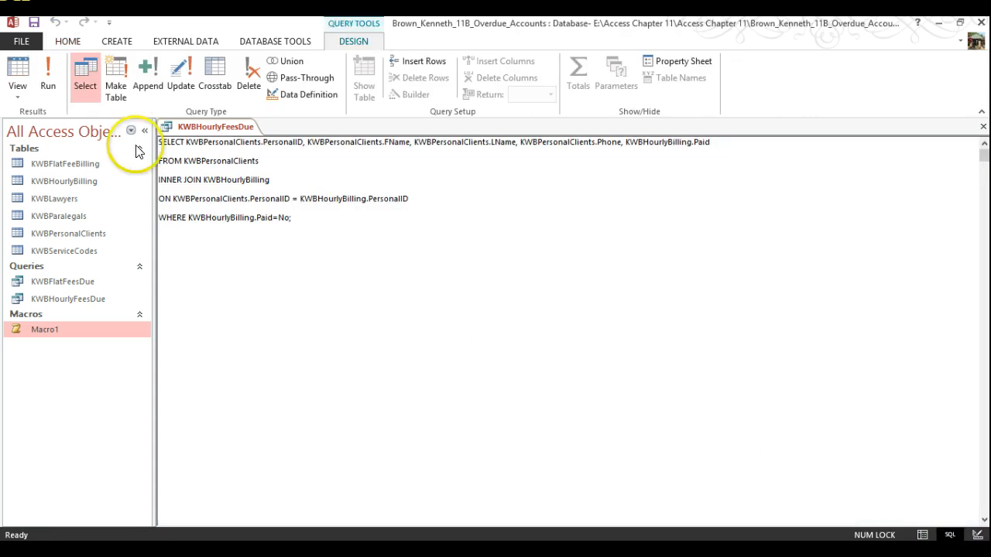
left_click(185, 140)
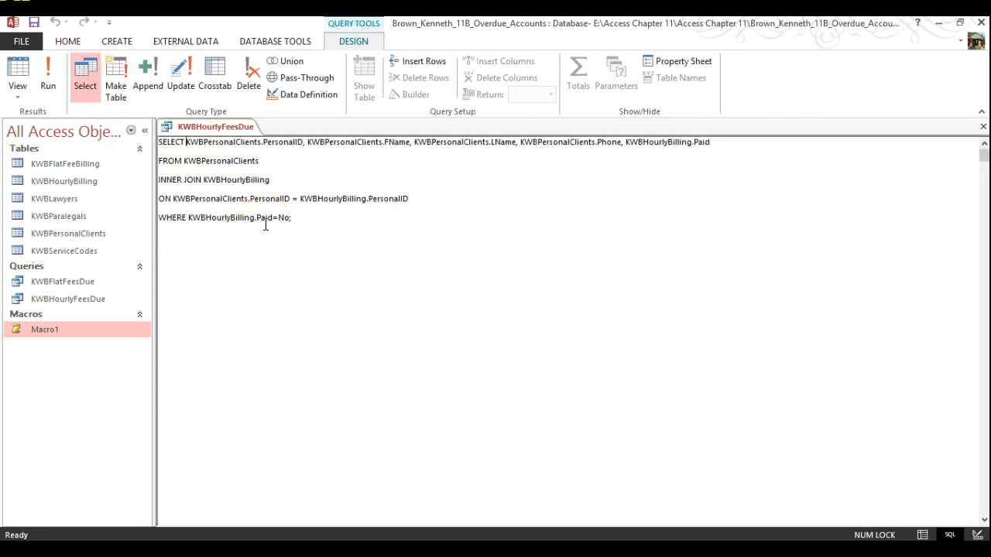
Step: Add DISTINCT after SELECT in the KWBHourlyFeesDue statement, run the query, and save and close it
type("DISTINC")
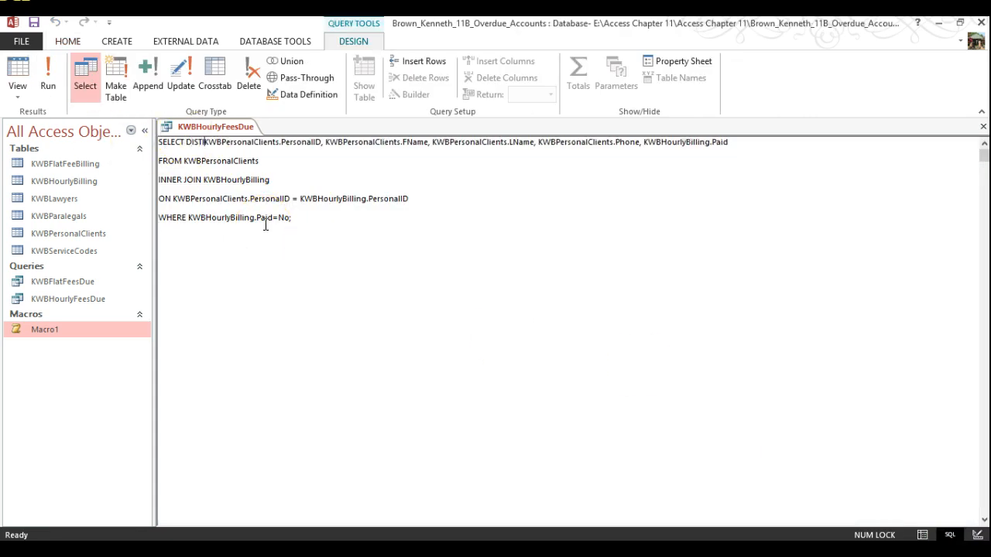
type("T")
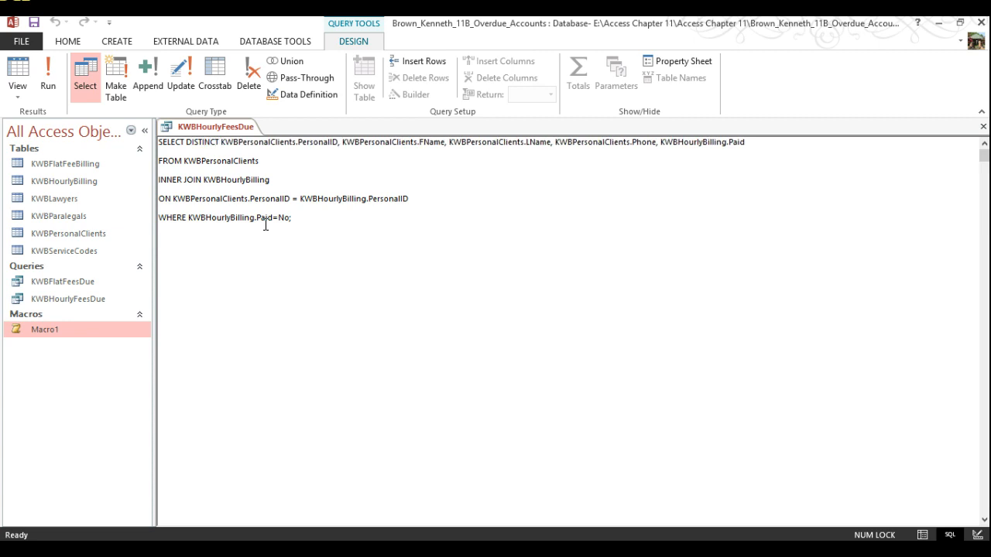
left_click(46, 82)
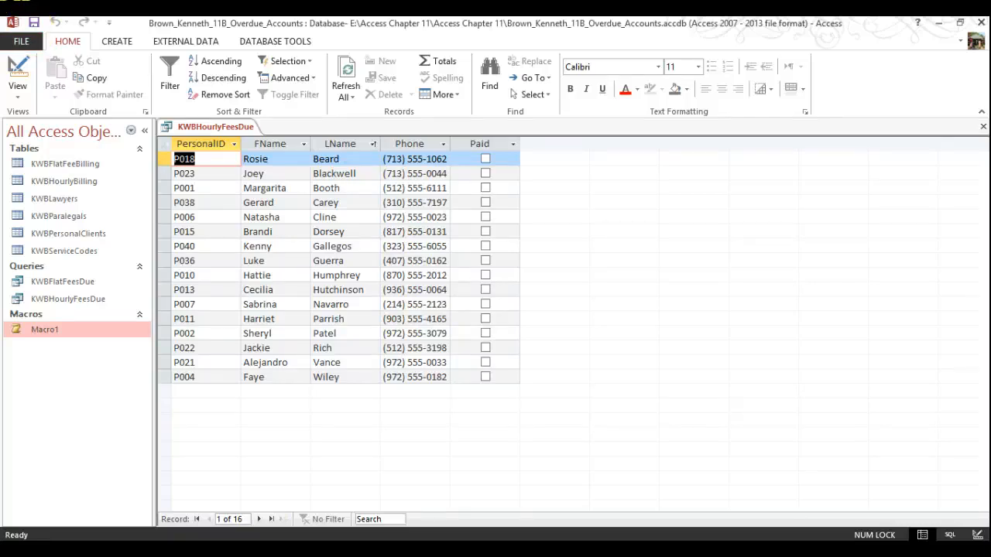
right_click(217, 126)
left_click(255, 155)
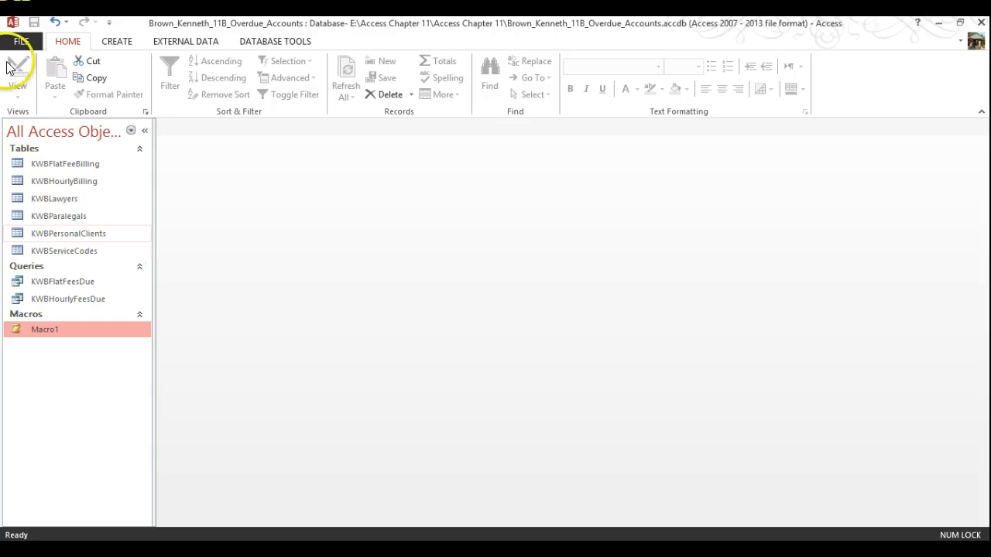
Step: Create a new query in Design view without adding any tables and make it a Union query
left_click(123, 44)
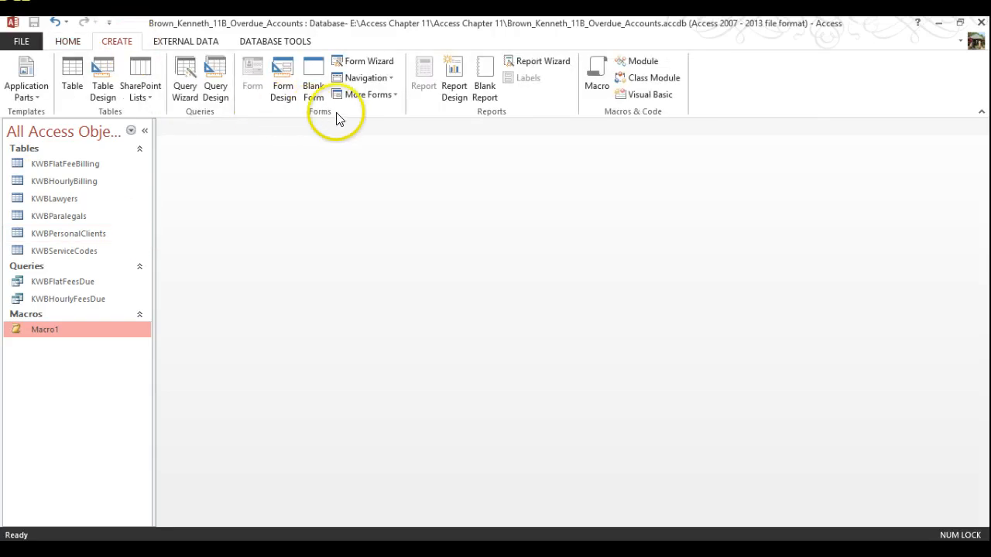
left_click(222, 69)
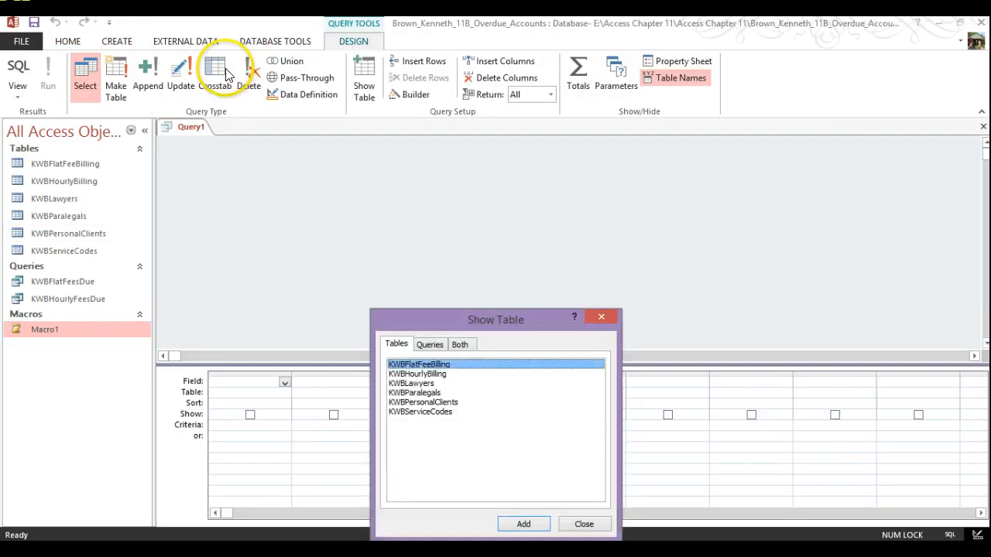
left_click(603, 318)
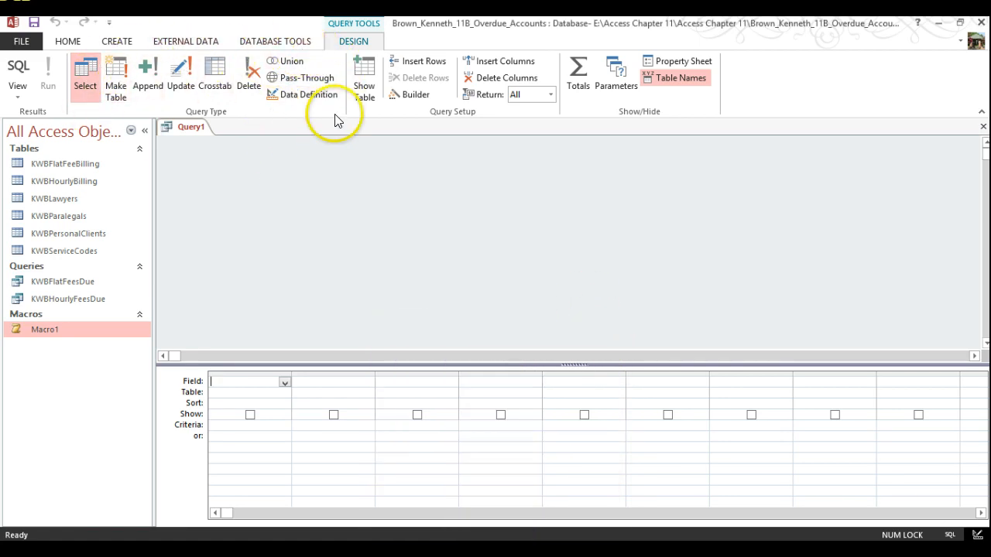
left_click(286, 69)
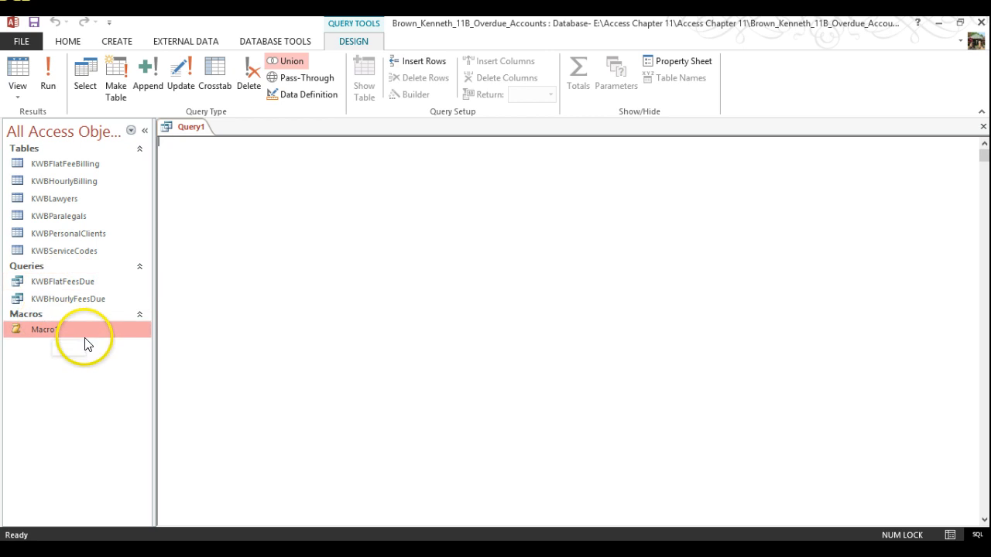
Step: Open both saved fee queries, then copy the KWBFlatFeesDue SQL statement into the empty union query and follow it with a UNION line
double_click(71, 286)
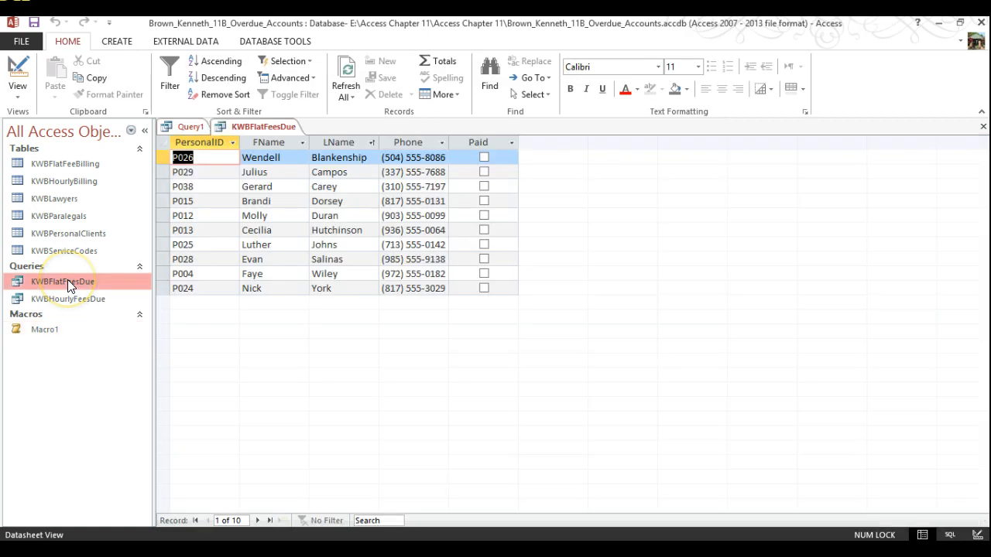
double_click(64, 302)
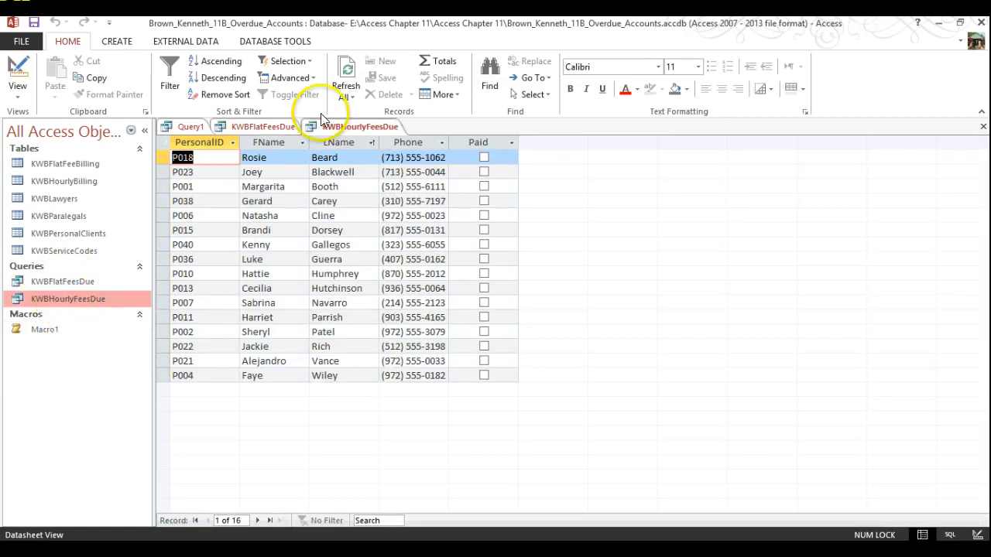
left_click(273, 130)
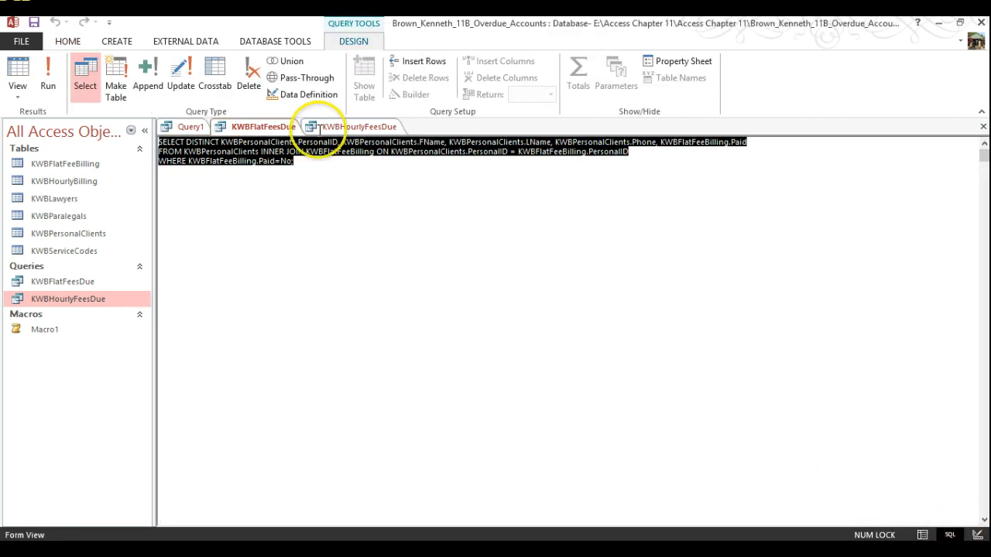
right_click(265, 146)
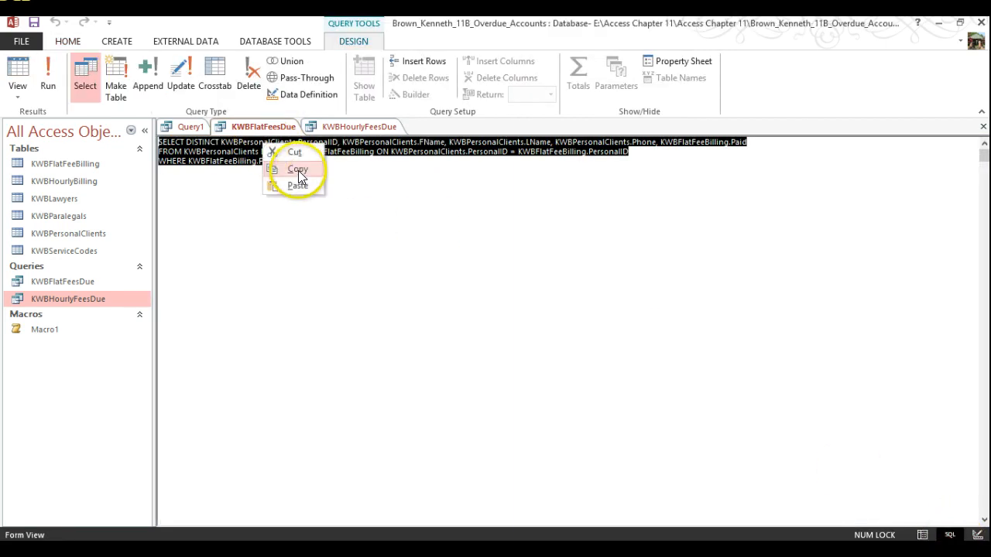
left_click(298, 170)
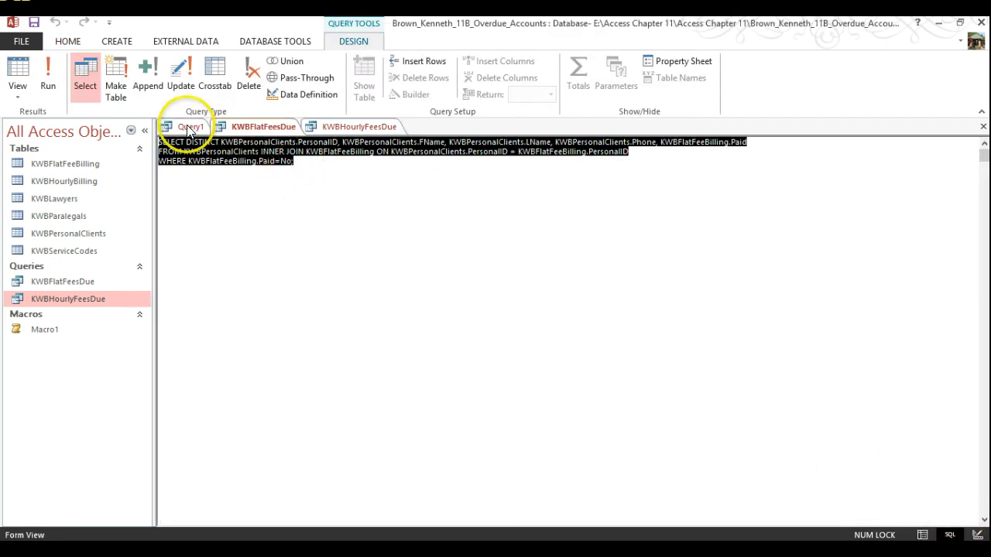
left_click(190, 126)
right_click(195, 148)
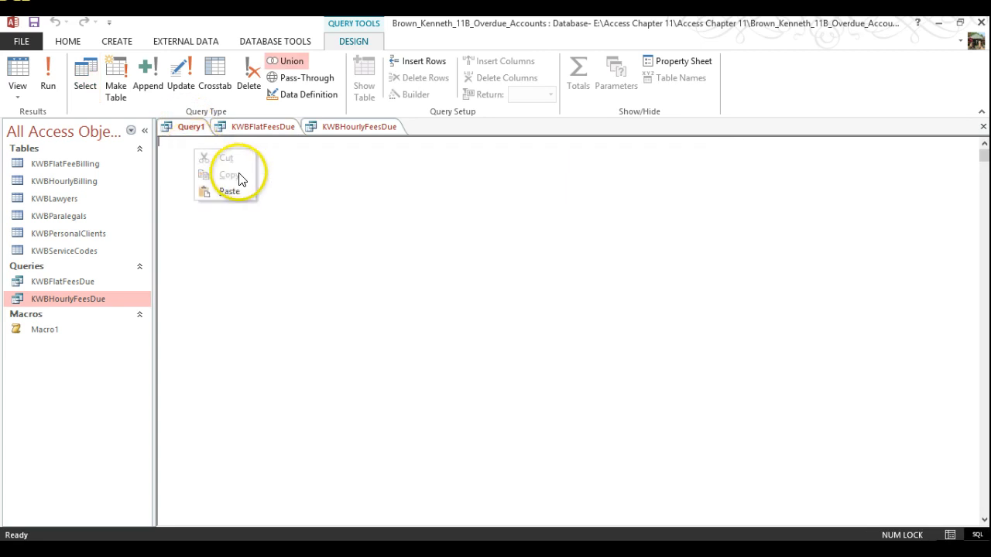
left_click(229, 193)
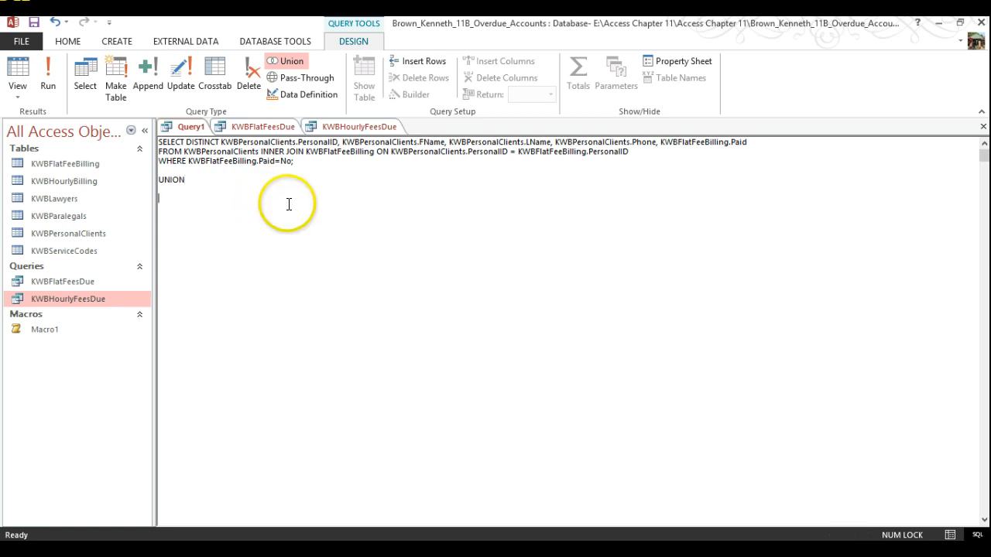
Step: Copy the full SQL statement of KWBHourlyFeesDue and paste it below the UNION line in Query1
left_click(349, 128)
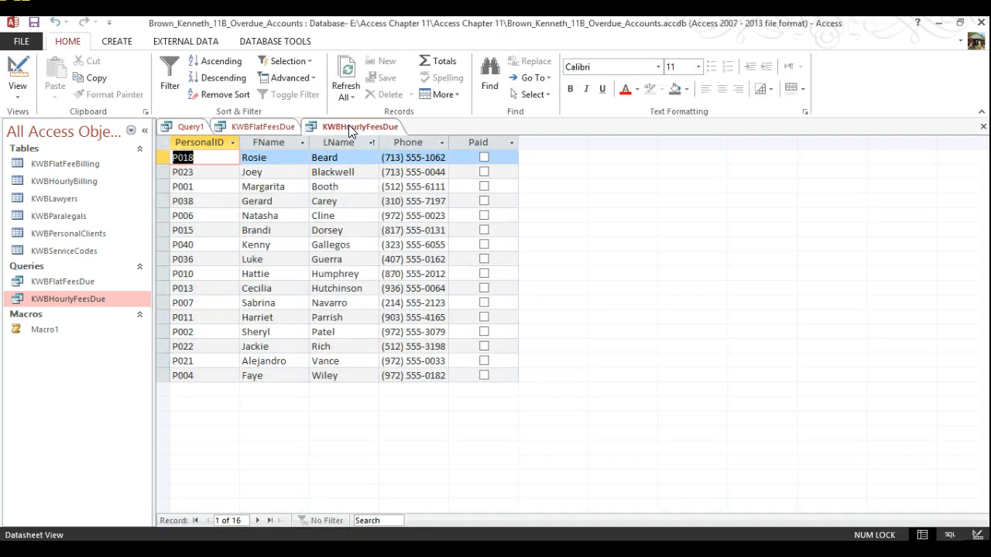
left_click(952, 535)
right_click(237, 141)
left_click(264, 150)
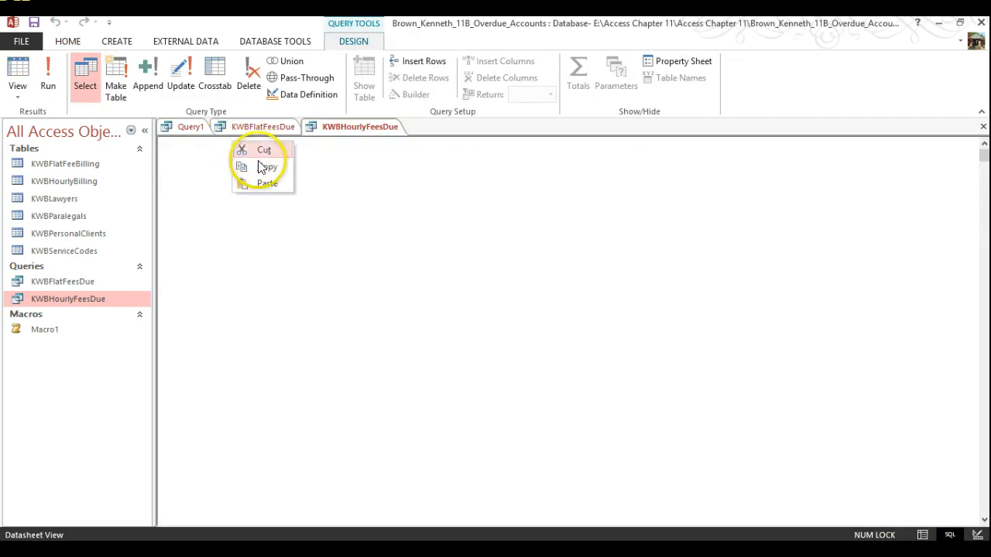
left_click(266, 167)
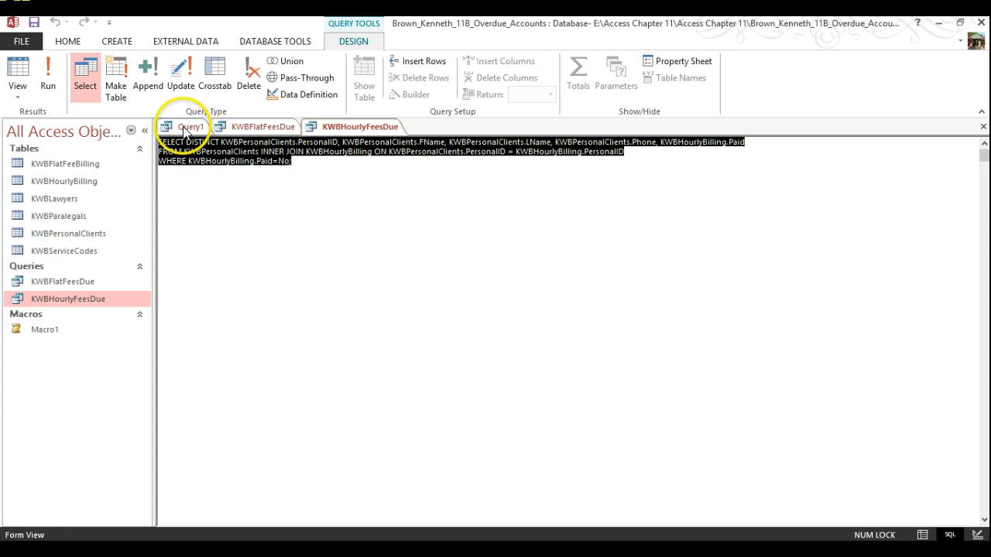
left_click(188, 128)
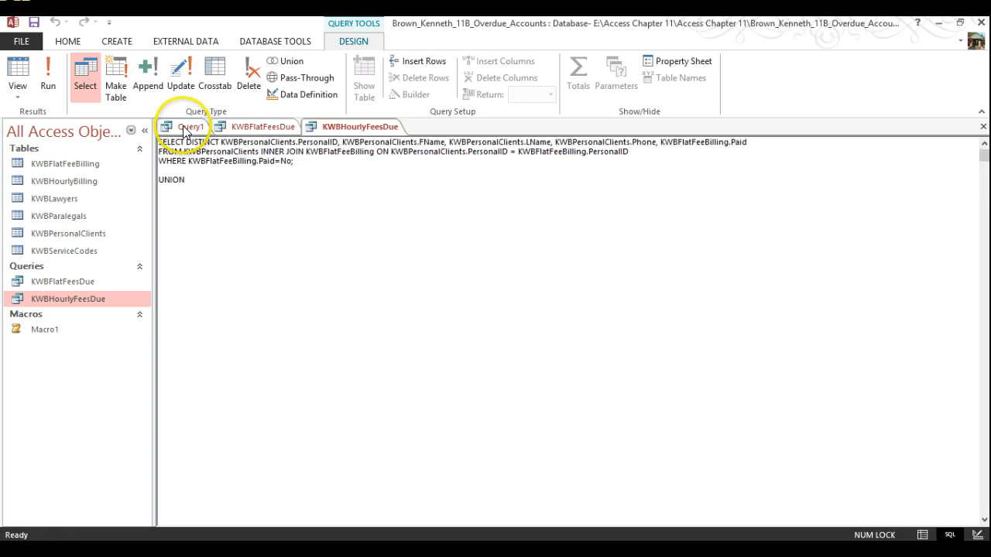
right_click(166, 203)
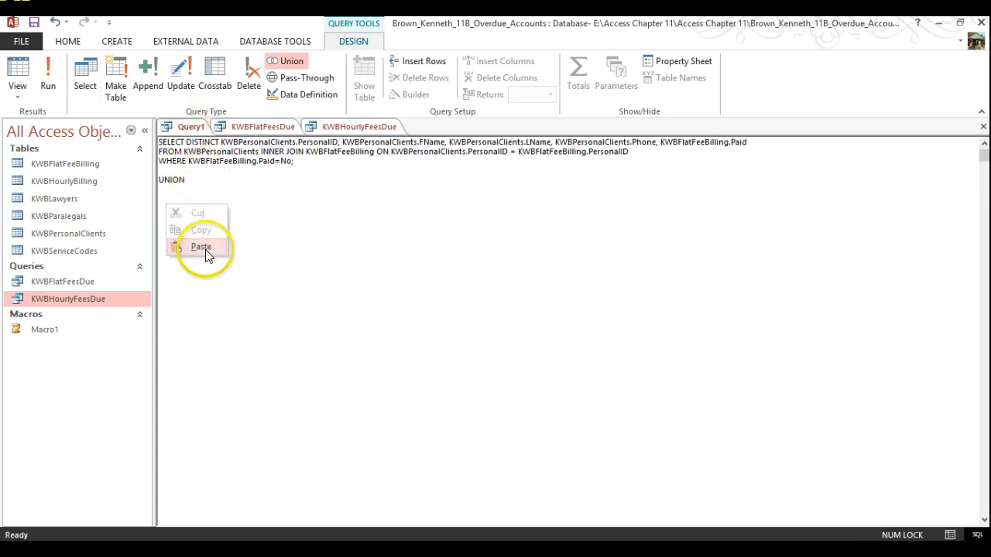
left_click(203, 247)
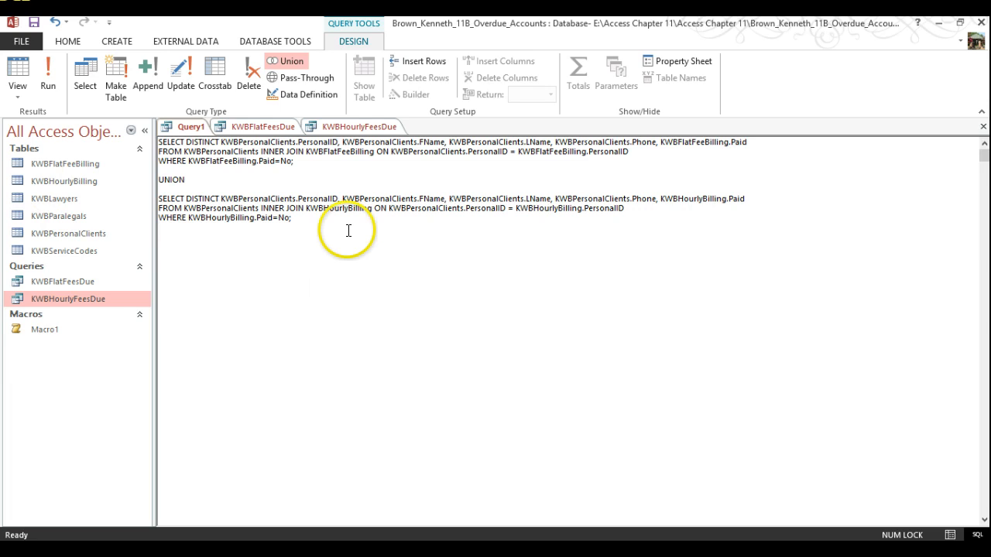
Step: Run the union query and sort its results by LName in ascending order
left_click(42, 69)
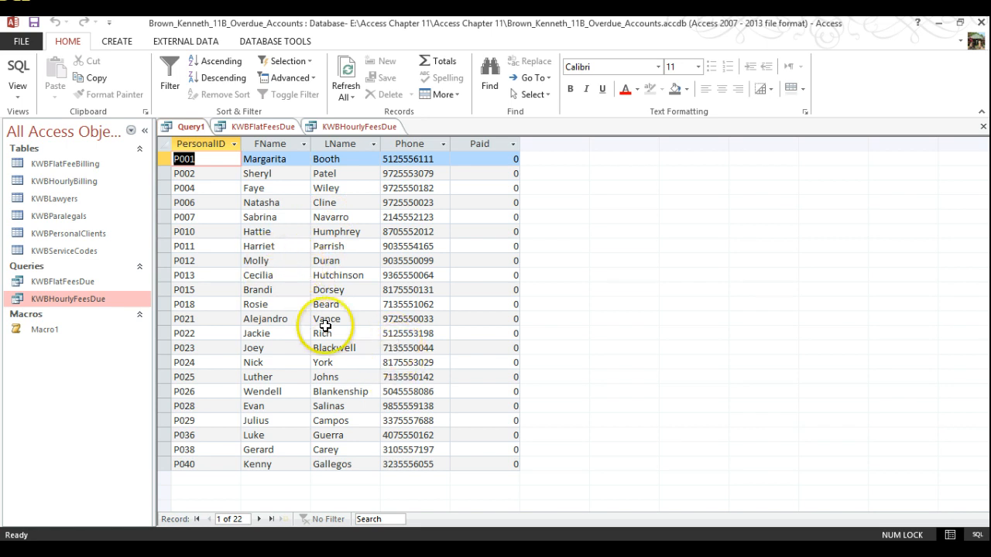
left_click(374, 142)
left_click(374, 144)
left_click(388, 159)
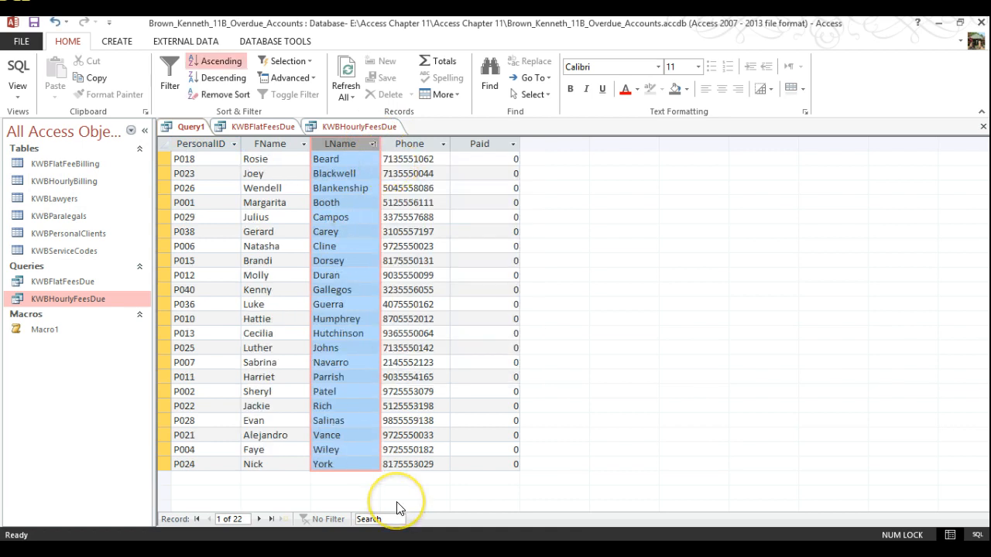
mouse_move(978, 544)
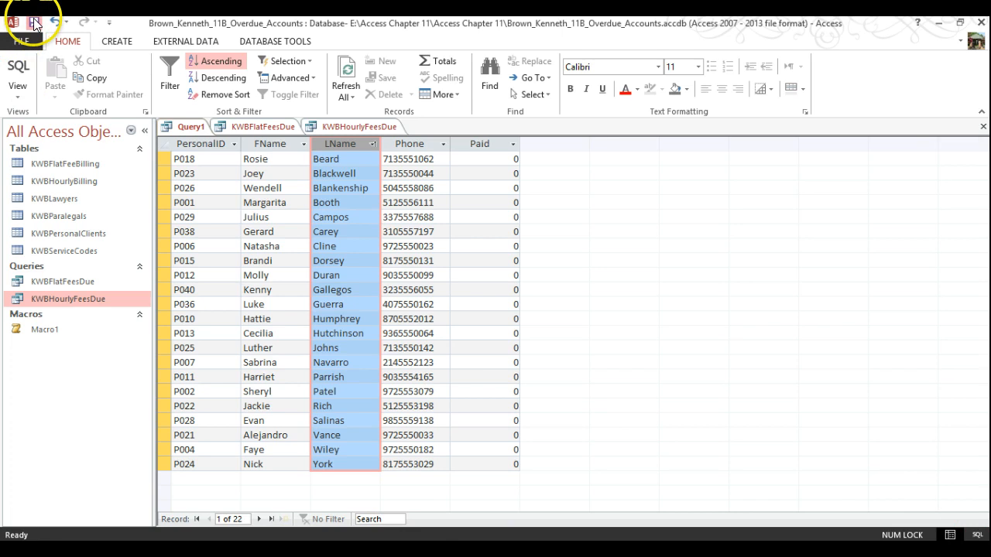
Step: Save the union query as KWBAllFeesDue and select it among the database's queries
left_click(34, 24)
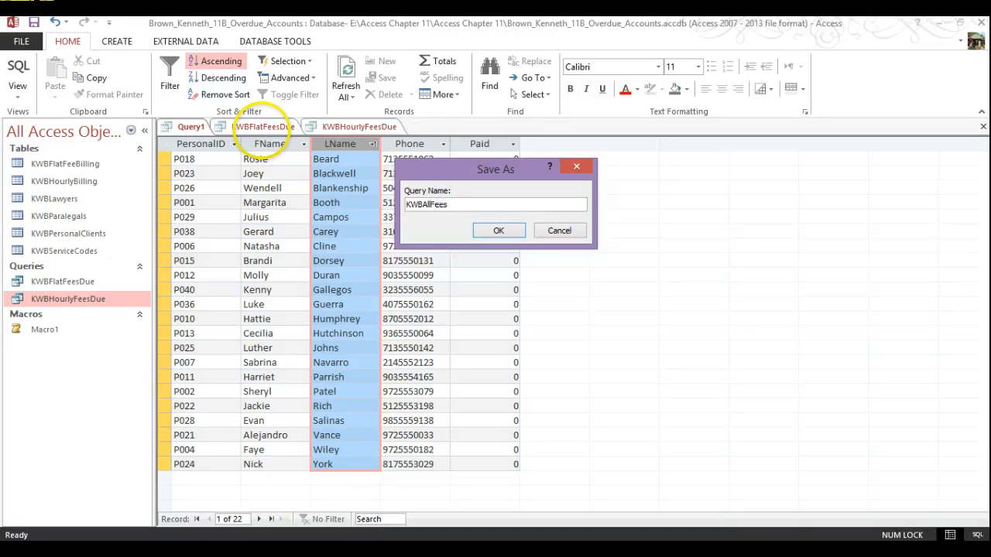
left_click(505, 236)
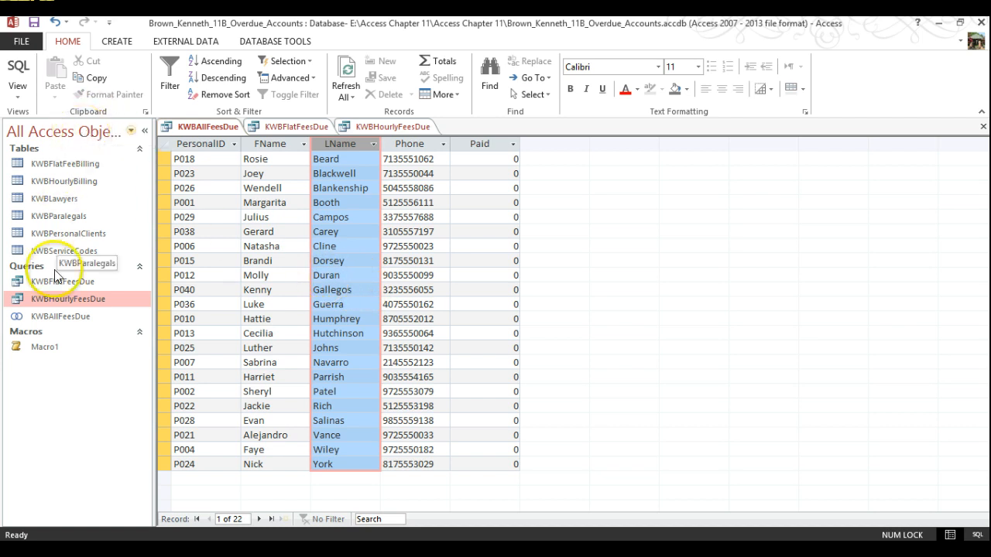
left_click(20, 317)
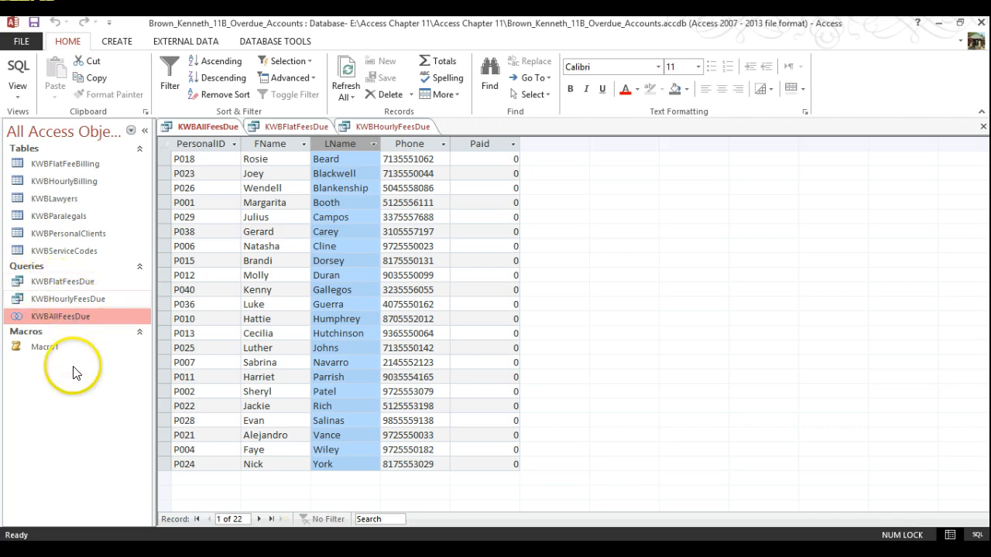
left_click(19, 99)
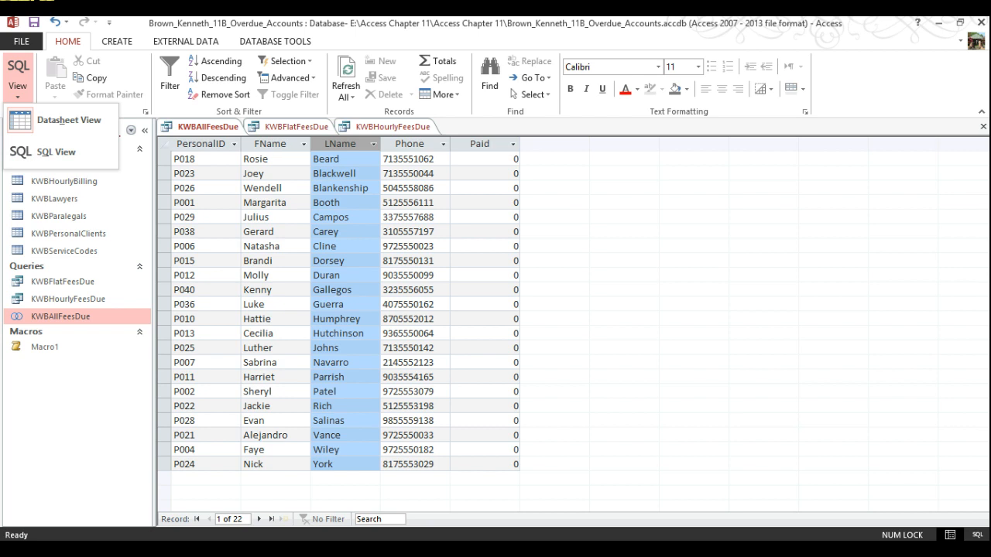
left_click(14, 44)
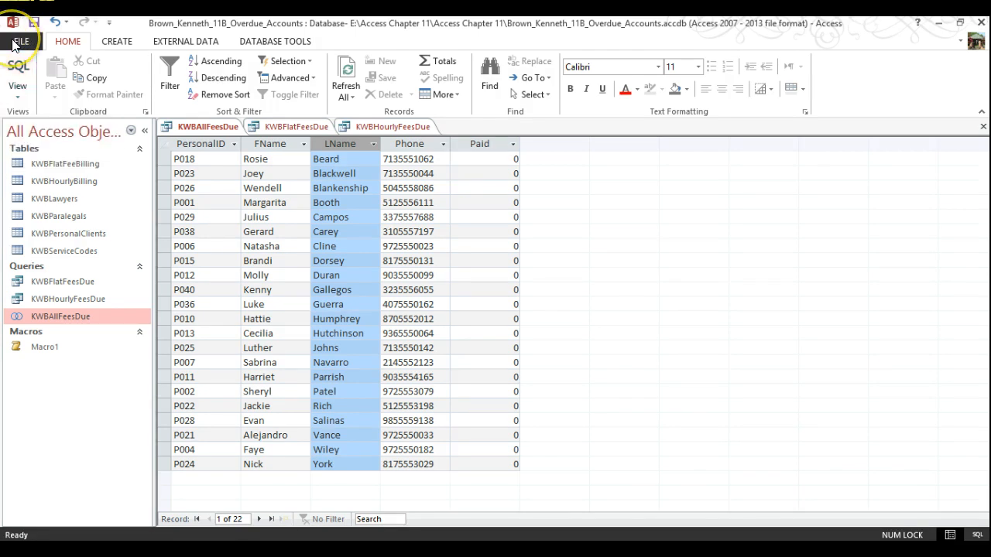
left_click(18, 40)
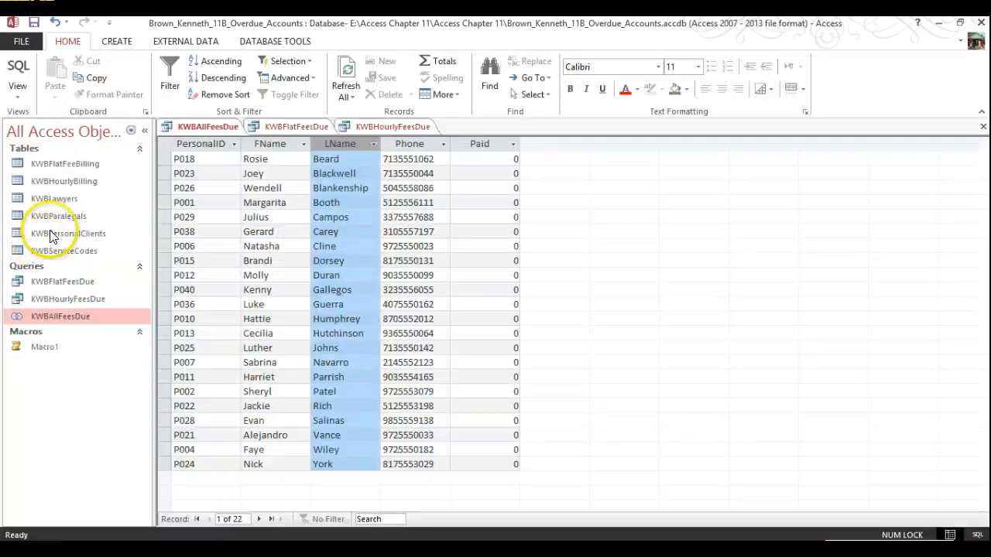
Step: Open the print preview of KWBAllFeesDue and start a PDF export into the nested Access Chapter 11 folder on Removable Disk (E:)
left_click(29, 45)
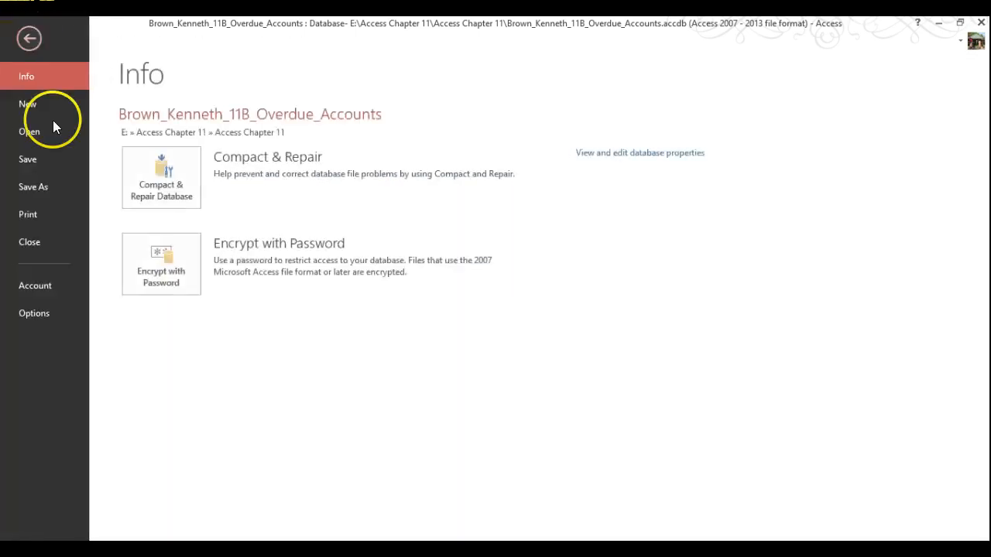
left_click(39, 219)
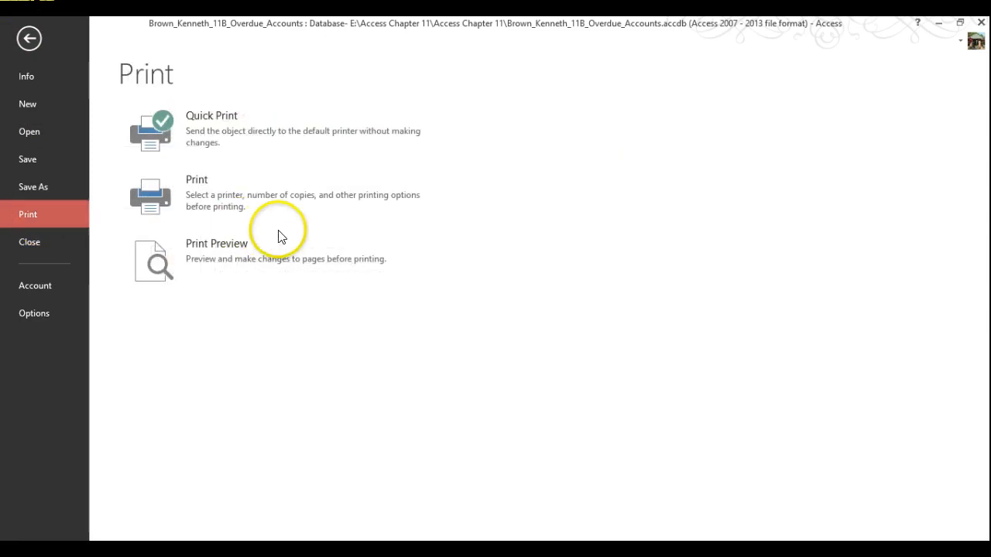
left_click(252, 269)
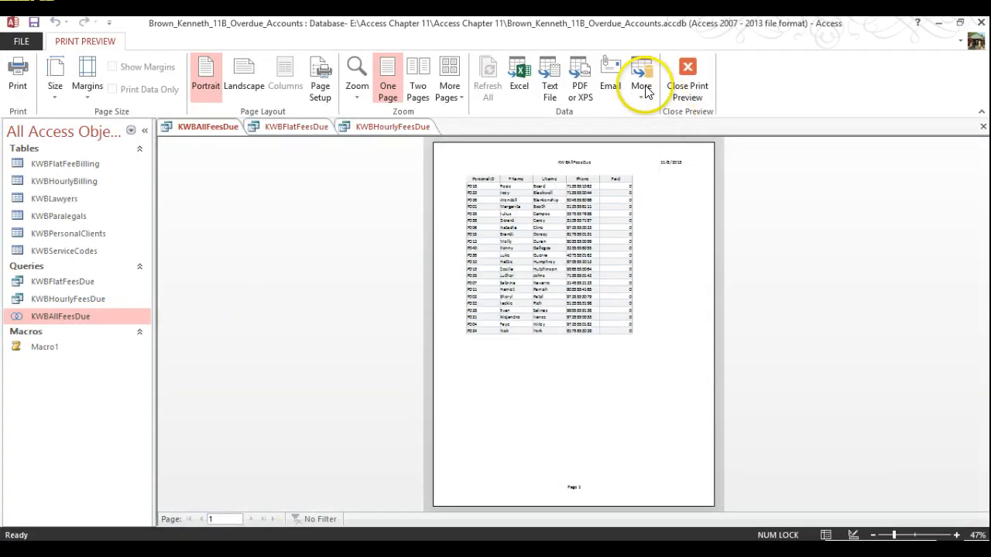
left_click(579, 76)
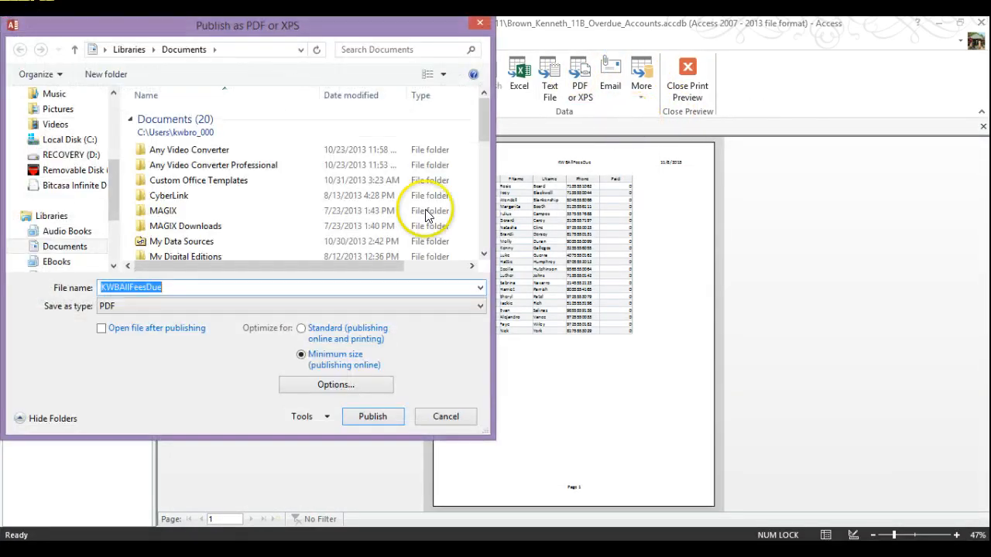
left_click(62, 172)
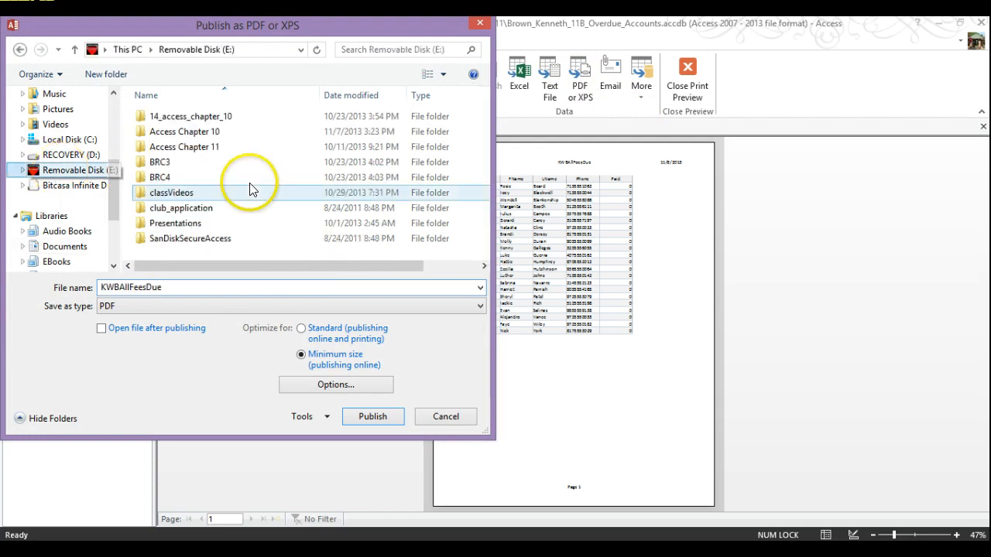
double_click(196, 148)
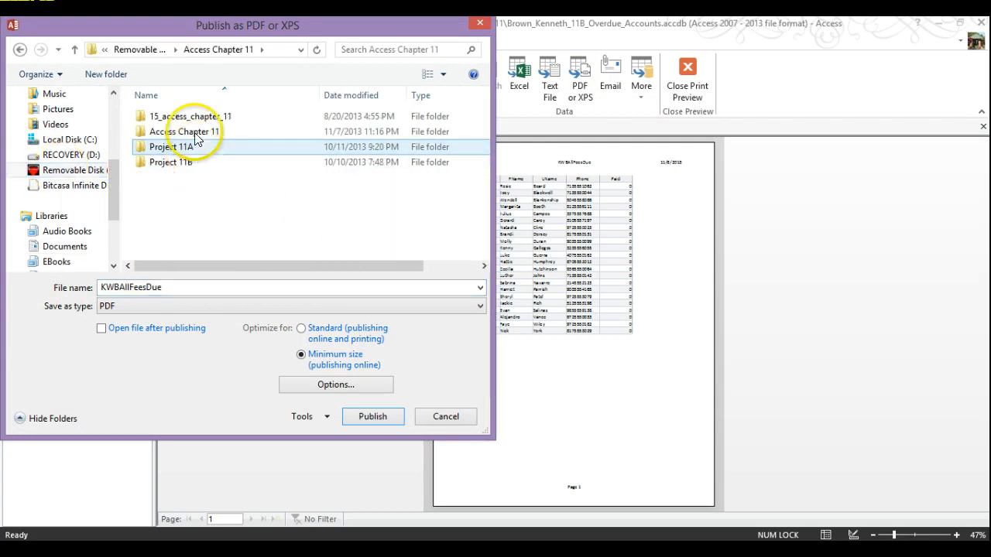
double_click(195, 134)
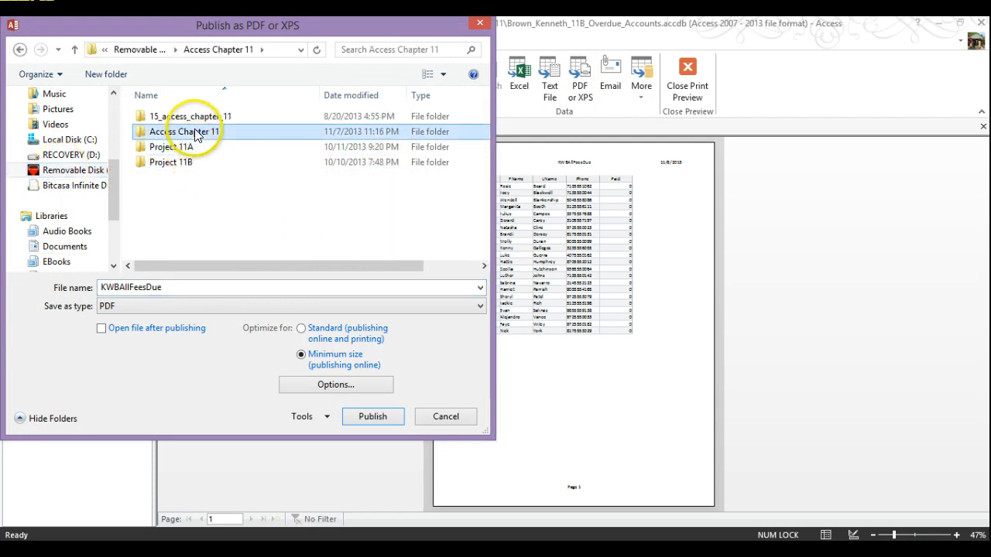
Step: Put the student's full name before KWBAllFeesDue in the file name and publish the PDF without saving the export steps
double_click(135, 287)
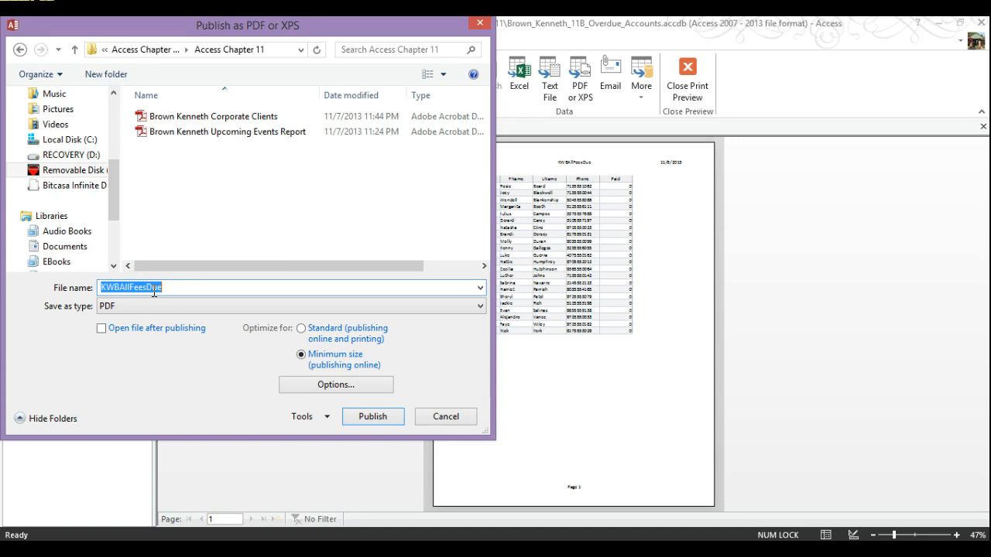
key("Home")
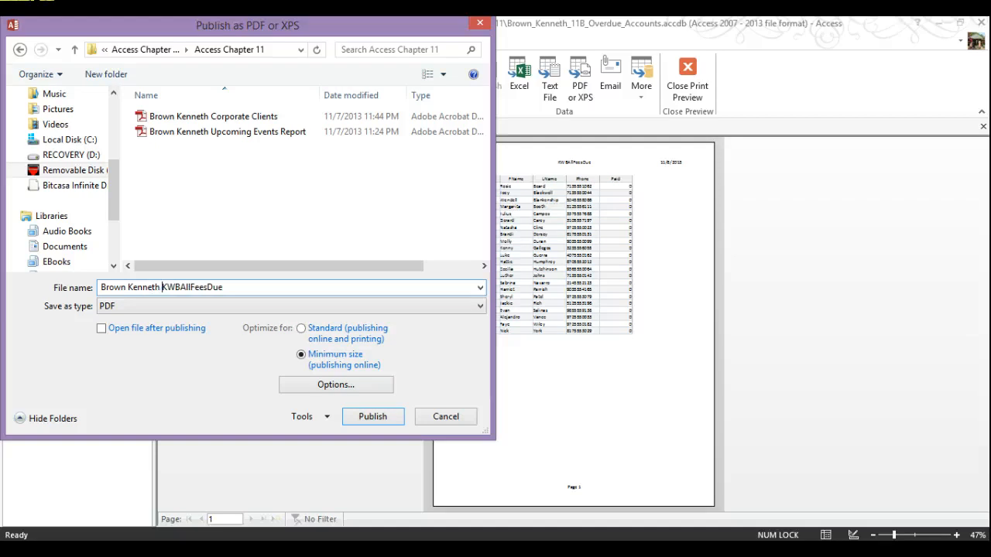
left_click(371, 418)
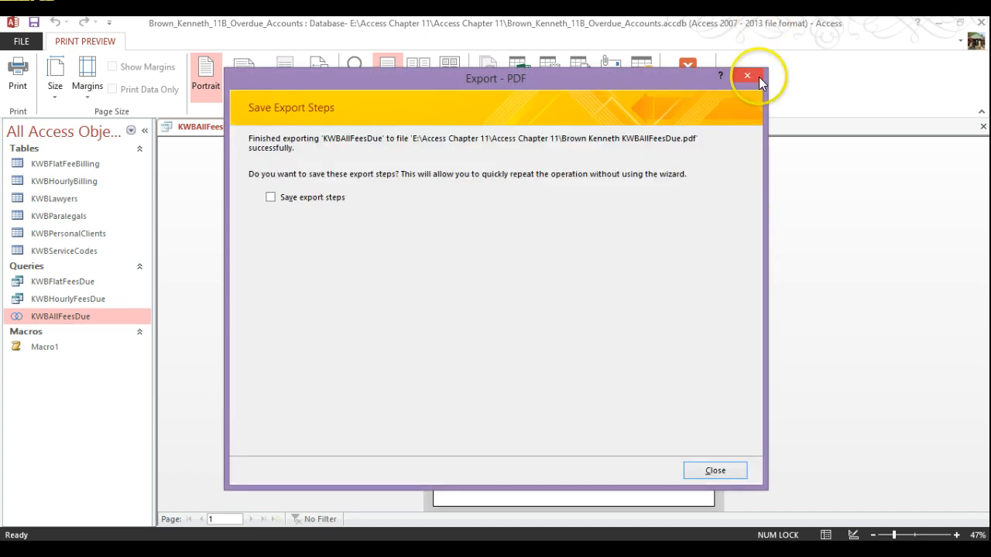
left_click(747, 75)
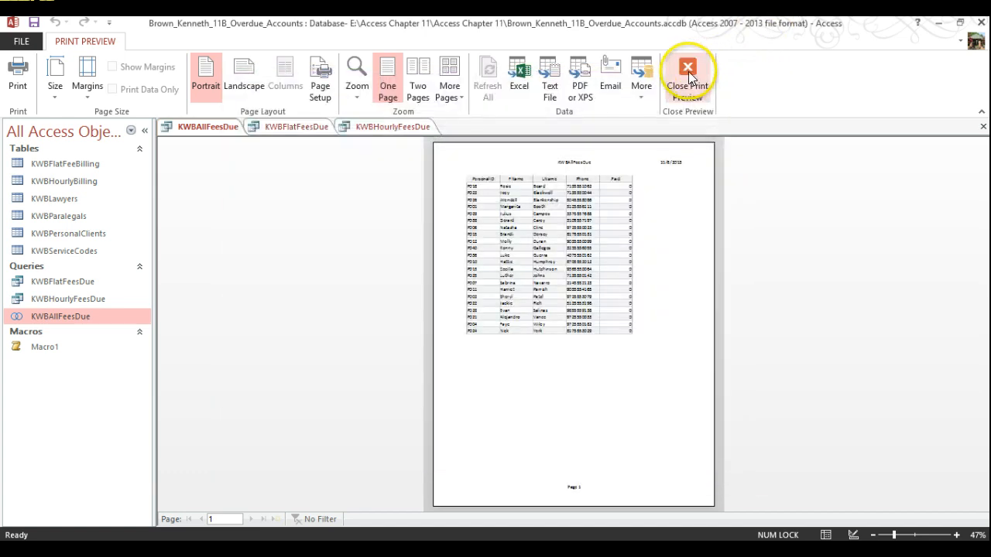
Step: Close the print preview and all open queries
left_click(689, 76)
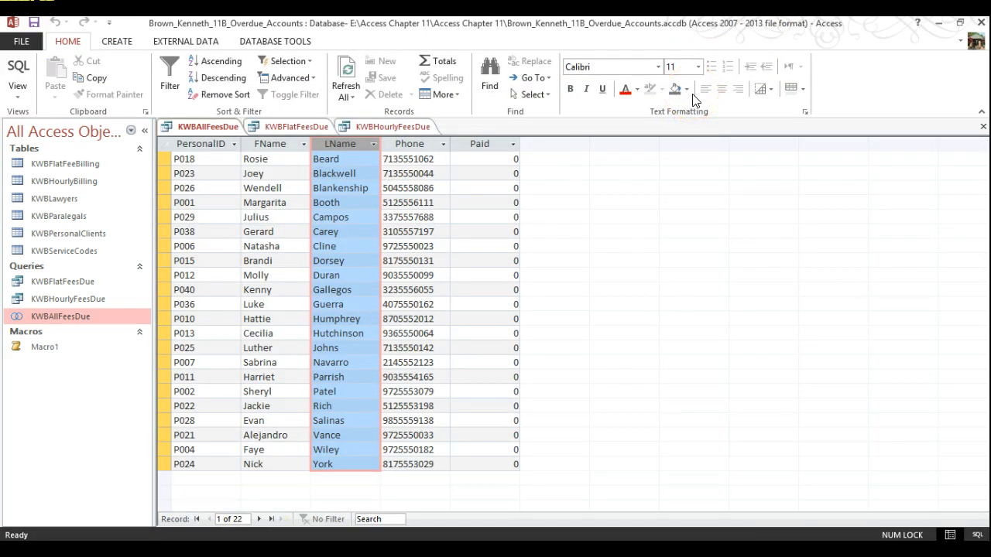
left_click(691, 98)
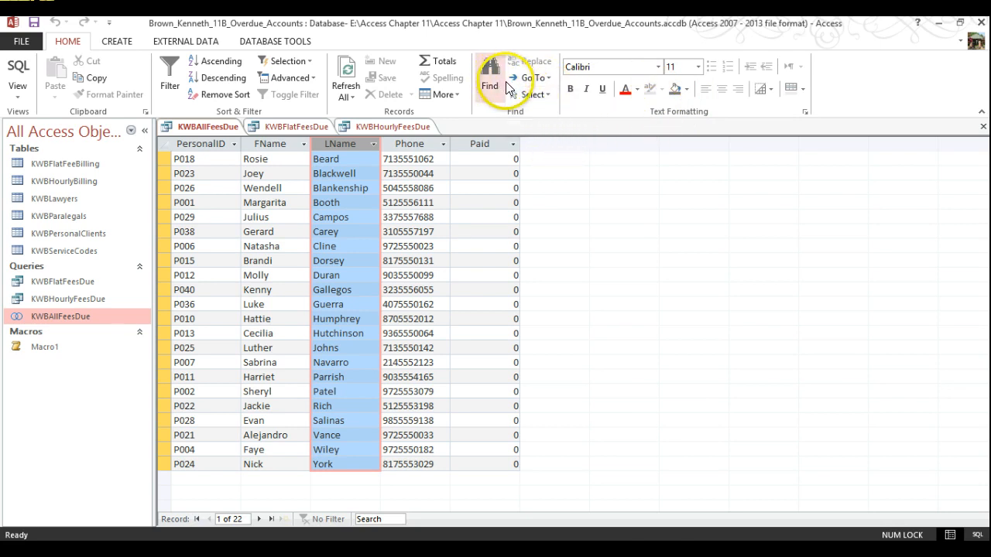
right_click(220, 125)
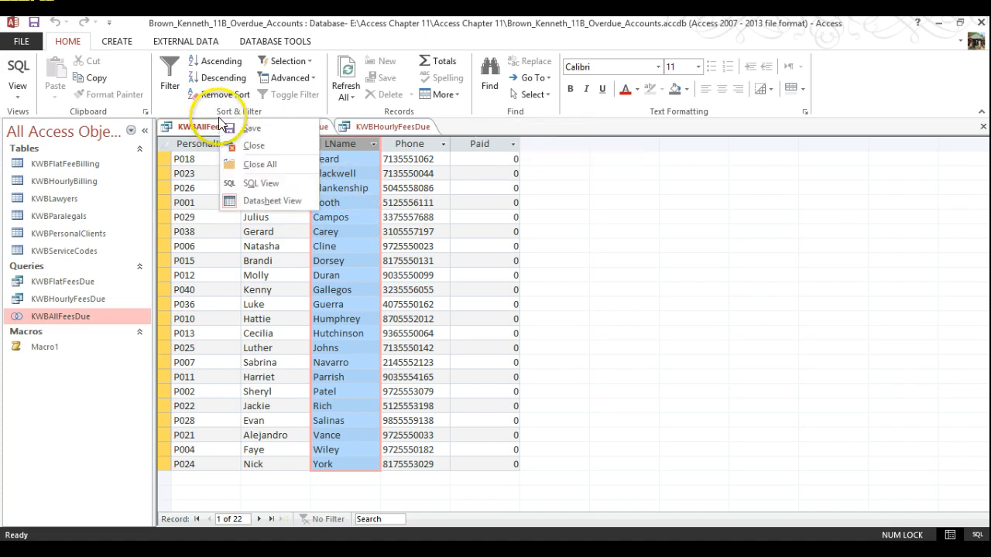
left_click(267, 166)
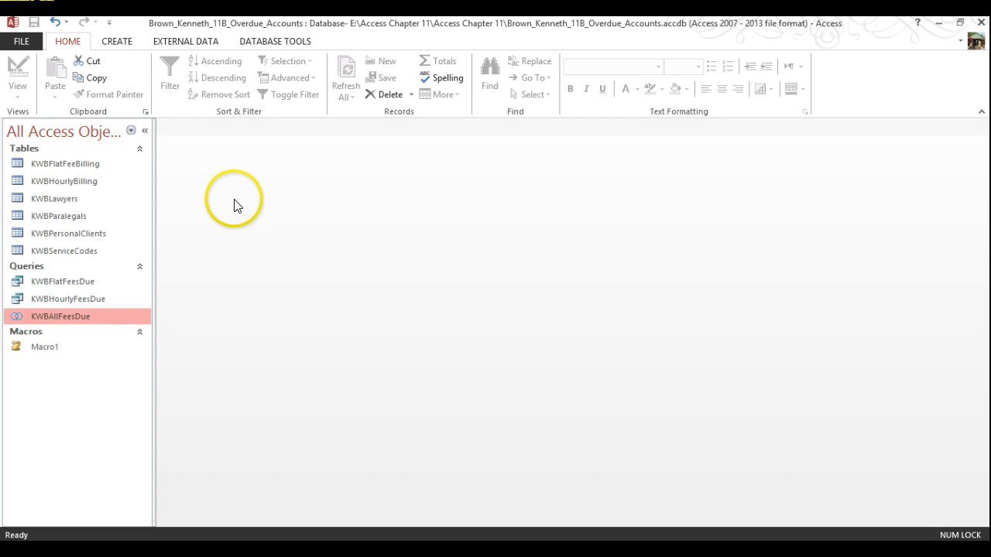
Step: Create a new query in design view with the KWBPersonalClients and KWBHourlyBilling tables
left_click(114, 45)
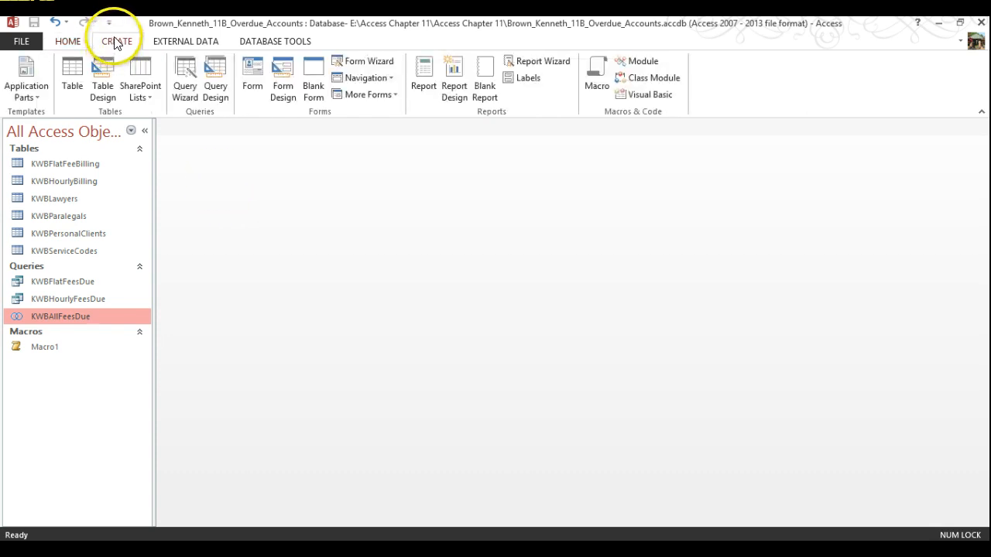
left_click(217, 87)
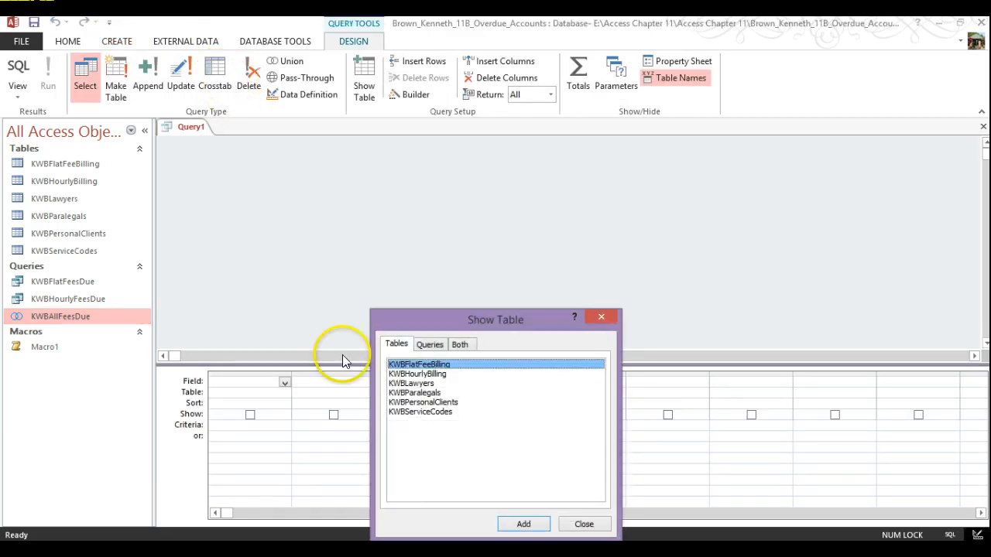
double_click(426, 402)
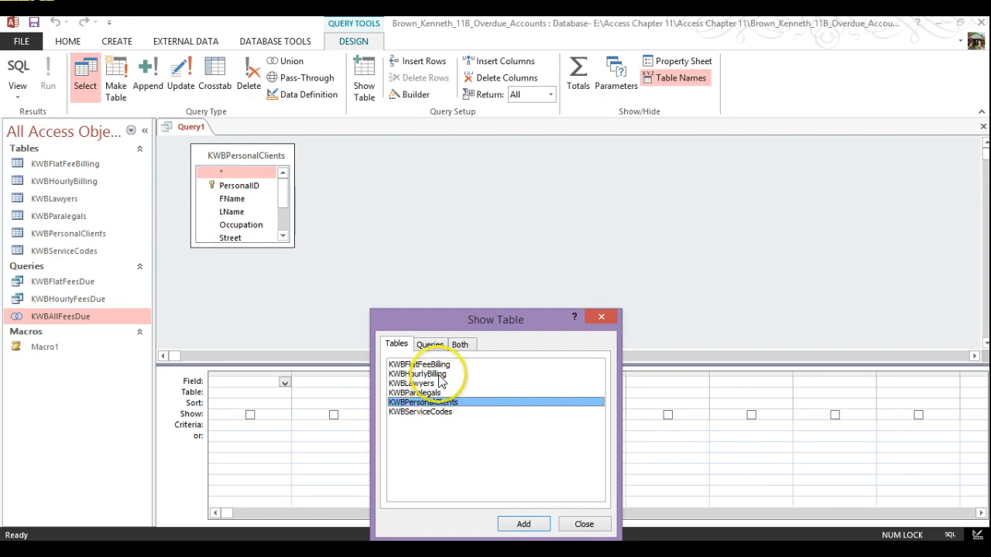
double_click(438, 374)
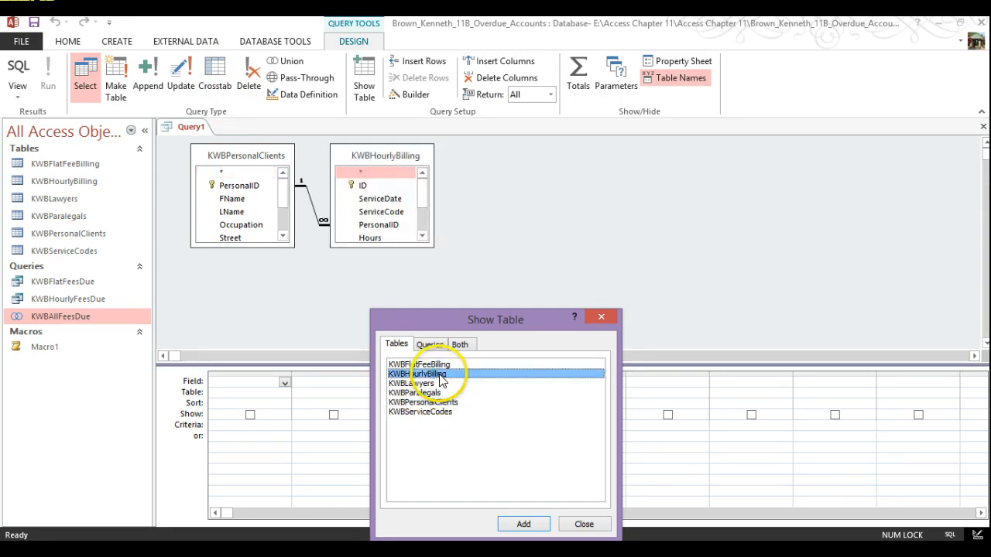
left_click(606, 320)
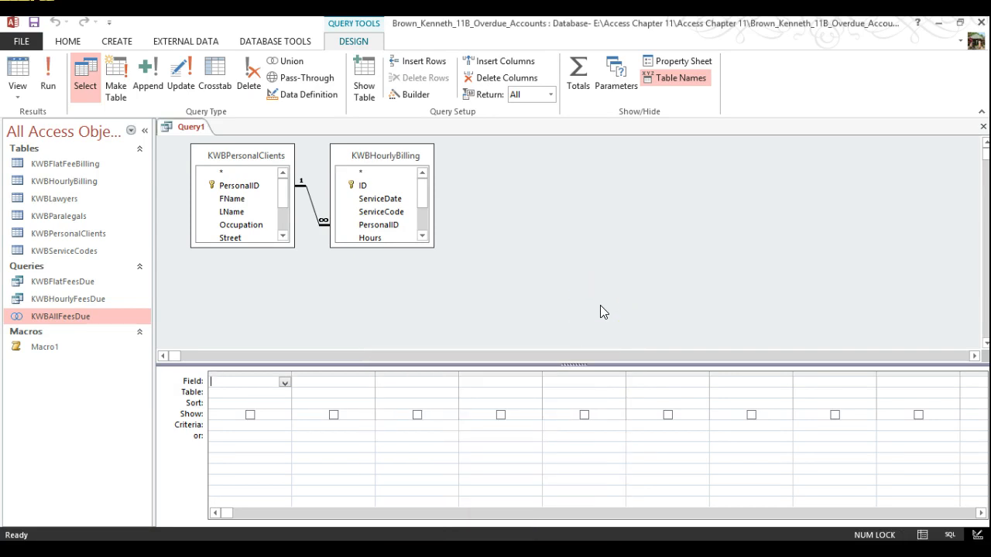
Step: Add the FName and LName fields from KWBPersonalClients to the query and show its SQL statement
double_click(232, 199)
double_click(231, 212)
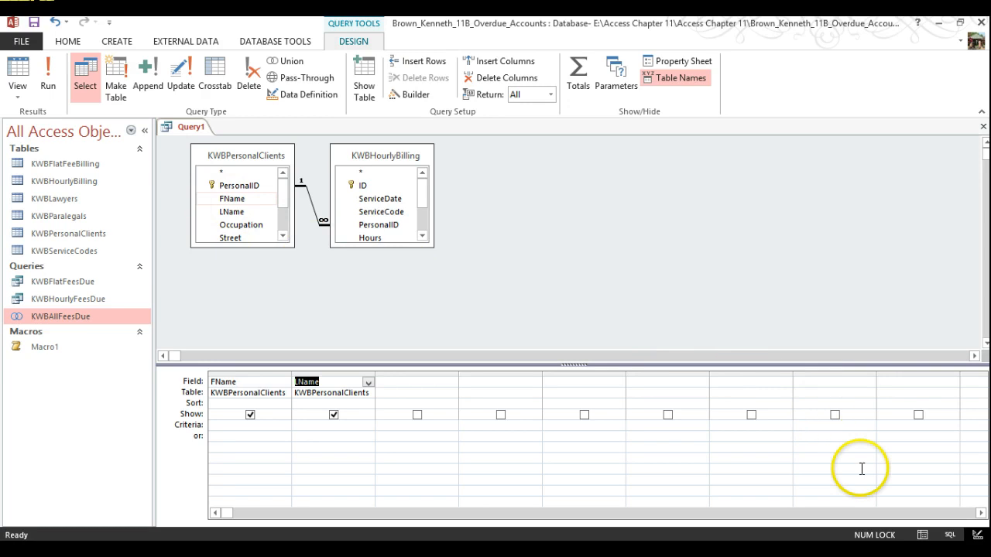
left_click(950, 535)
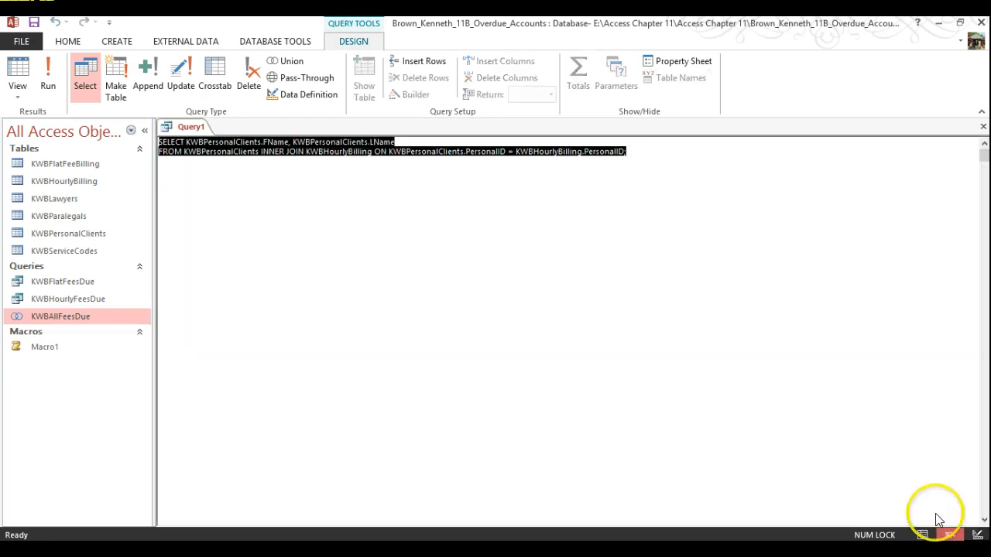
Step: Extend the SELECT clause after LName with a comma and the copied table name KWBHourlyBilling followed by a period
left_click(373, 151)
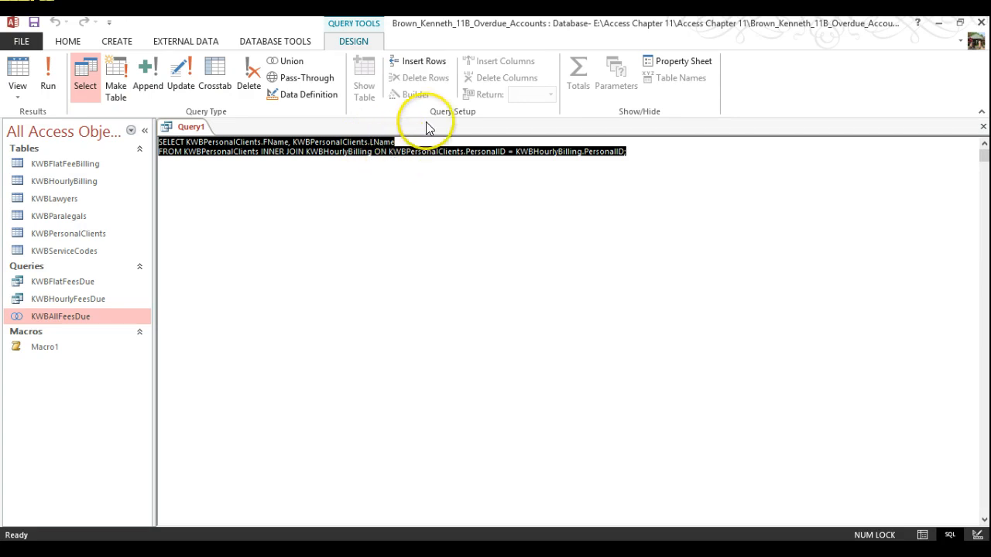
left_click(415, 144)
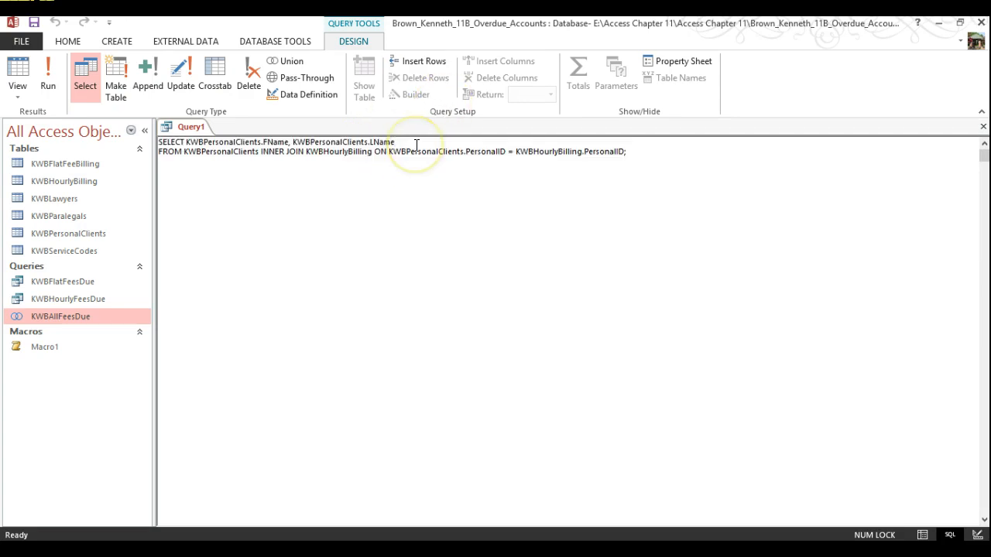
type(", KWB")
key("BackSpace")
key("BackSpace")
key("BackSpace")
double_click(544, 152)
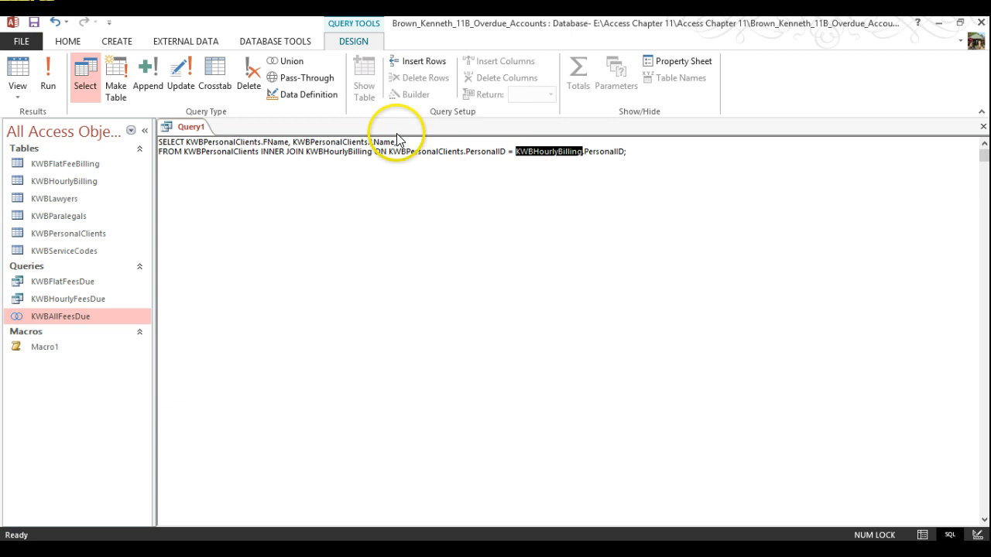
key("ctrl+c")
left_click(426, 143)
key("ctrl+v")
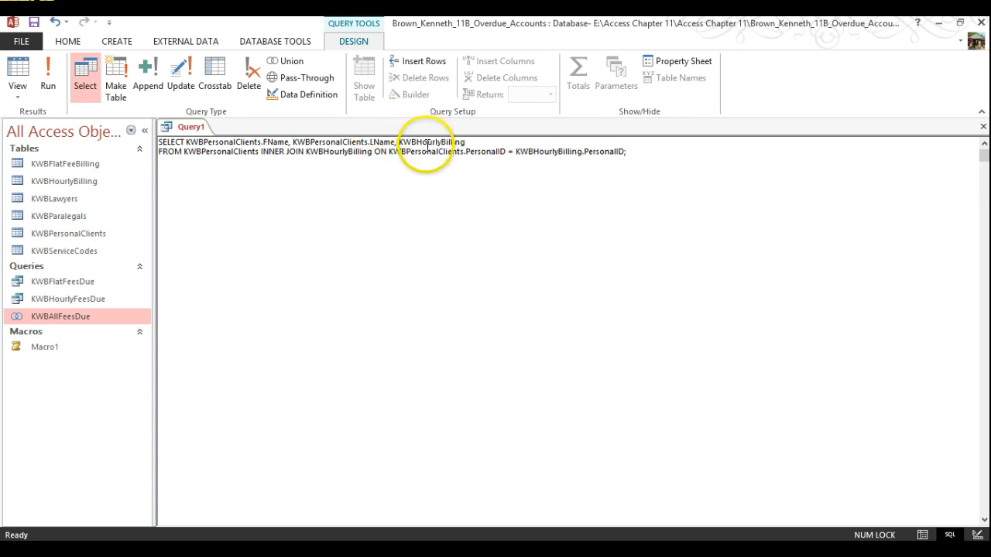
type(".")
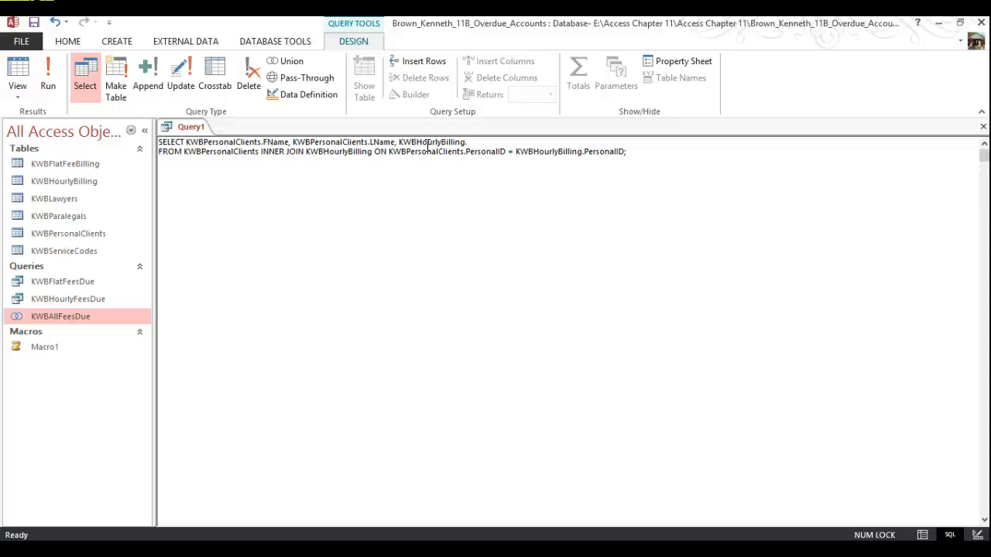
Step: Complete the calculated field in the SELECT clause as KWBHourlyBilling.Hours*KWBHourlyBilling.Rate AS Fee
type("Hours *")
key("BackSpace")
key("BackSpace")
key("BackSpace")
type("*KWBHourlyBilling.")
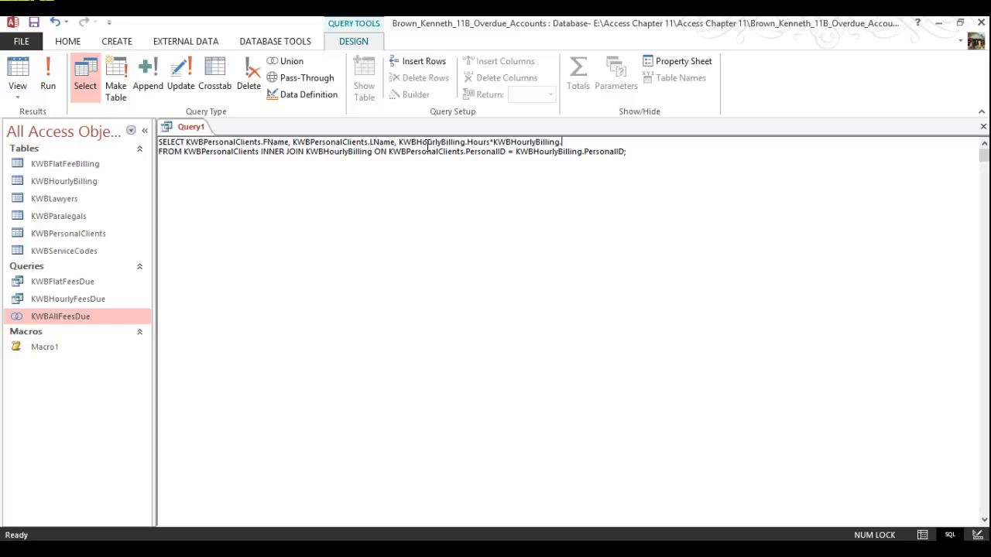
type("Rate AS Fee")
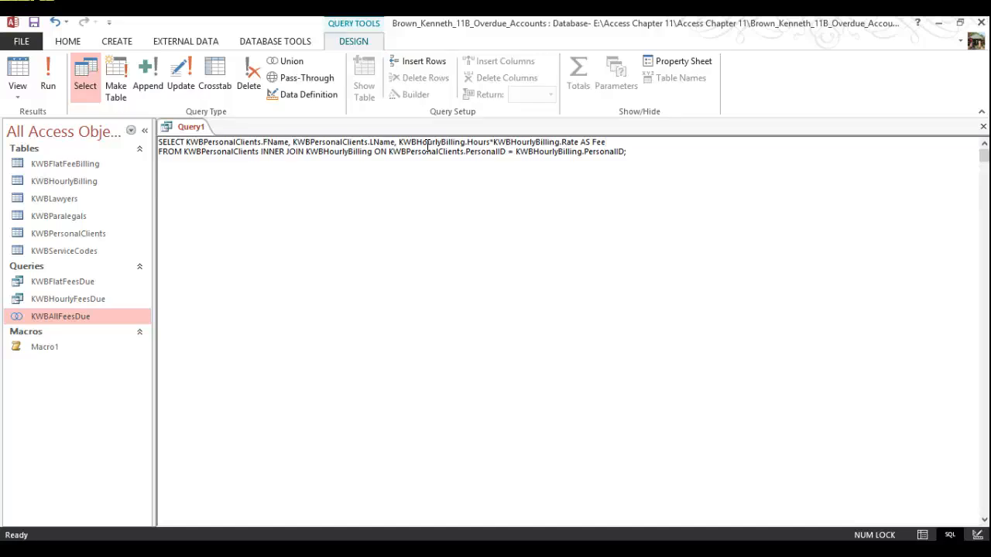
left_click_drag(399, 145, 624, 139)
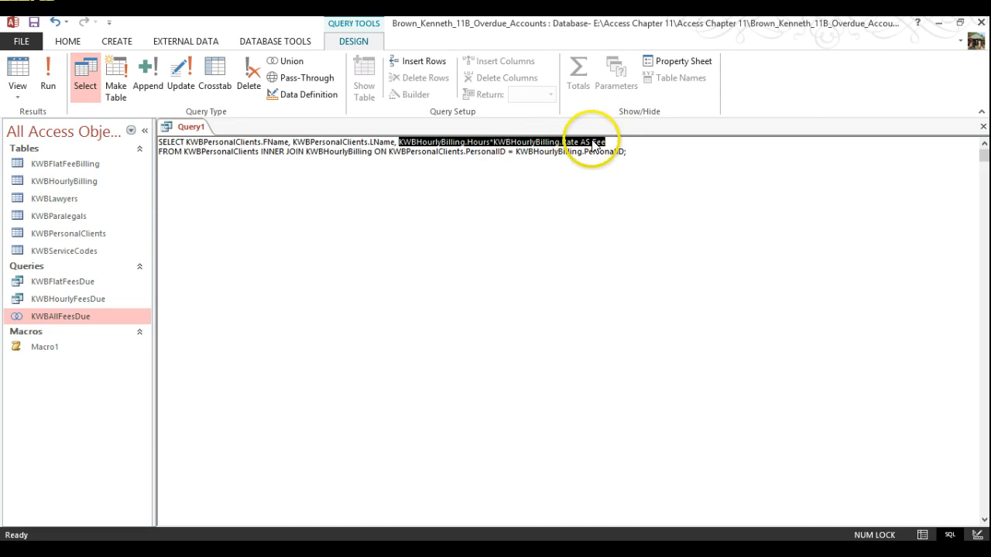
Step: Add the clause WHERE KWBHourlyBilling.Paid=No; below the join as the end of the SQL statement
left_click(639, 153)
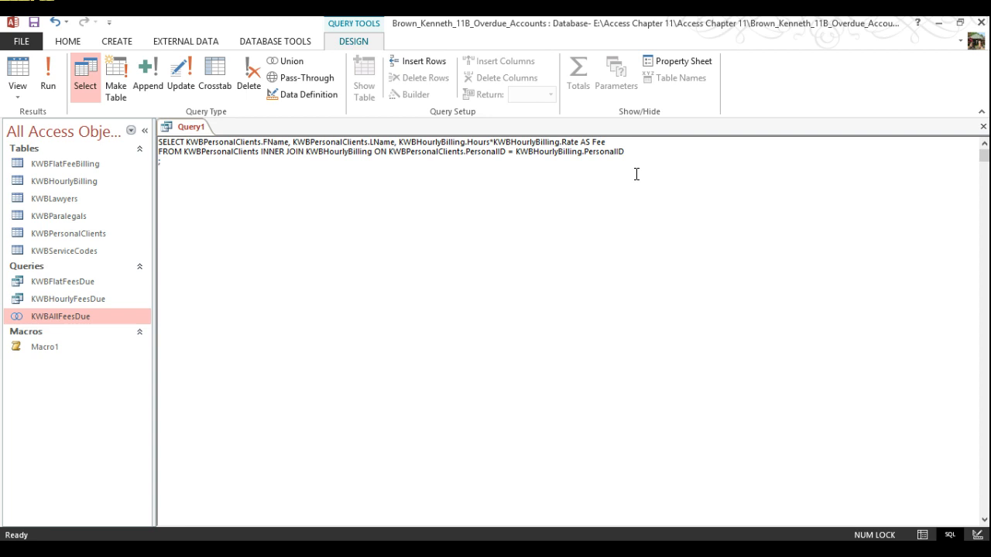
type("WHERE")
type("KWBHourlyBilling")
type(".Pai")
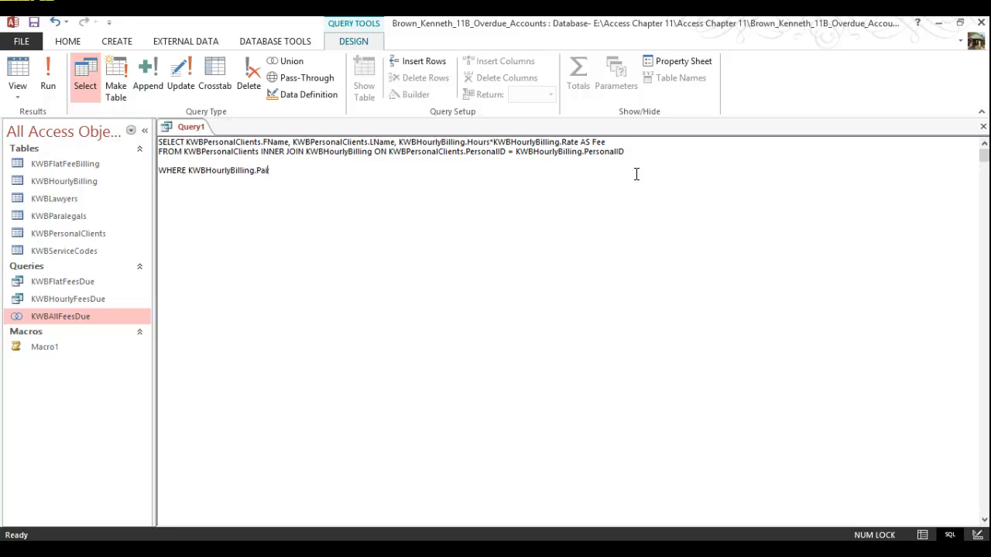
type("d=No;")
Step: Split the SQL statement with line breaks so the FROM, INNER JOIN and ON clauses each stand on separate, spaced lines
left_click(262, 152)
key("Return")
key("Return")
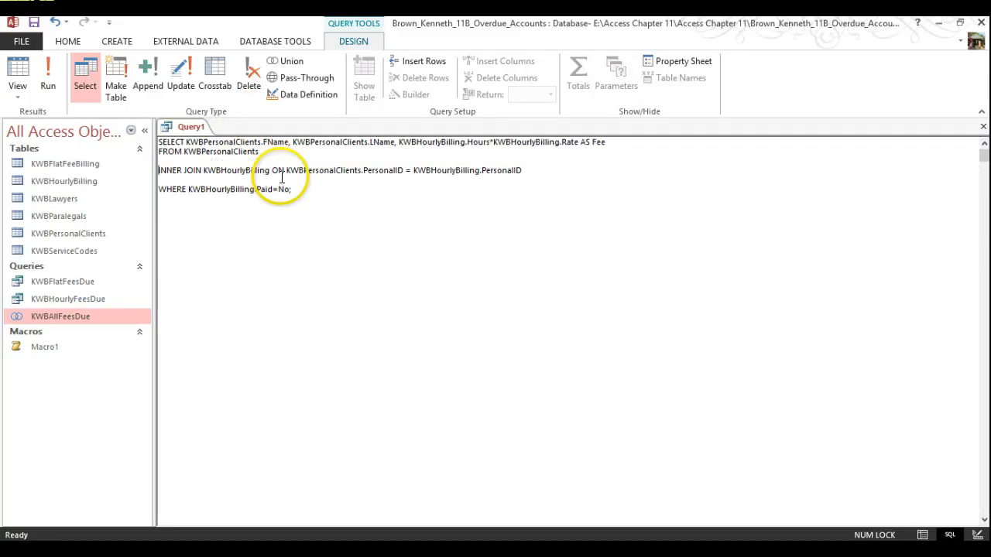
left_click(628, 143)
key("Return")
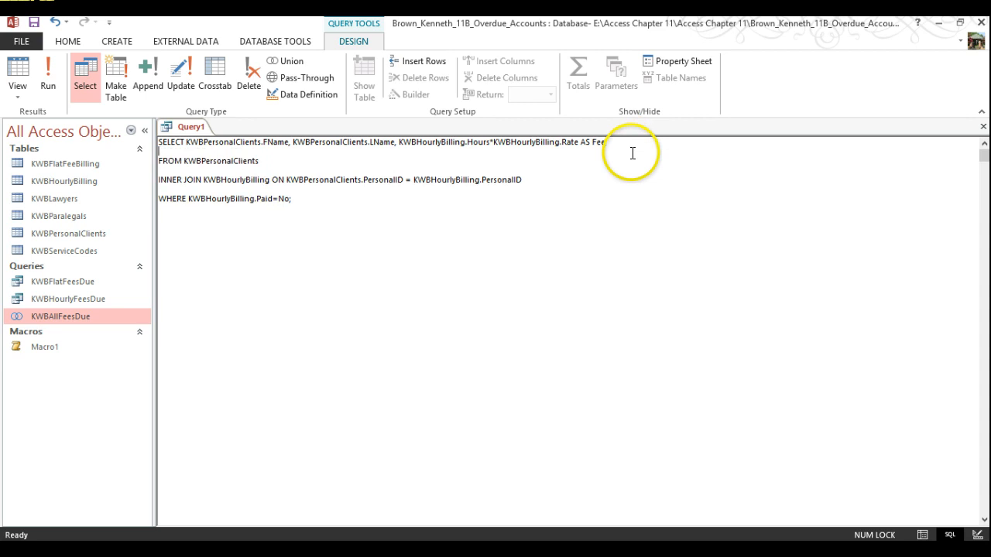
left_click(275, 183)
key("Return")
key("Return")
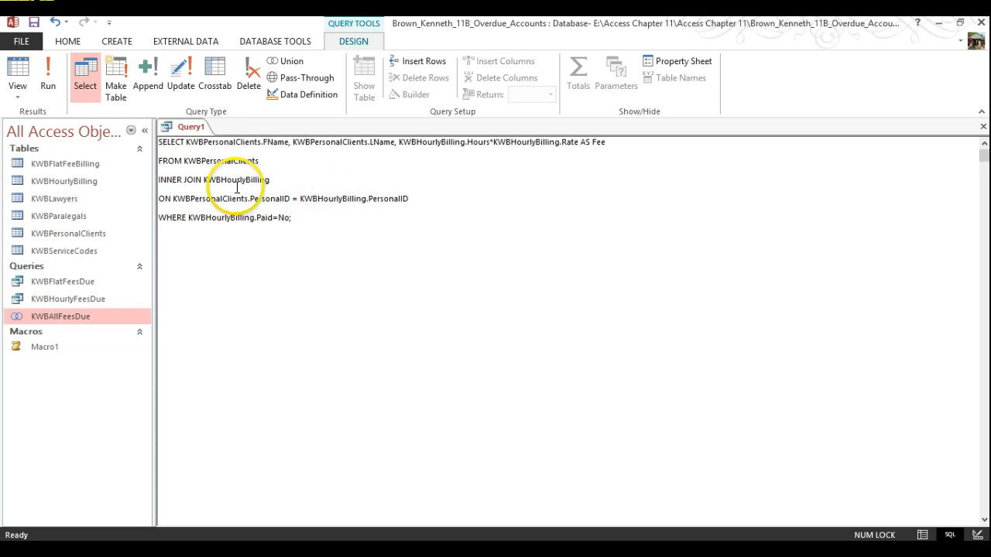
Step: Review the FROM, INNER JOIN and ON clauses that link KWBPersonalClients and KWBHourlyBilling by PersonalID
left_click_drag(260, 160, 184, 160)
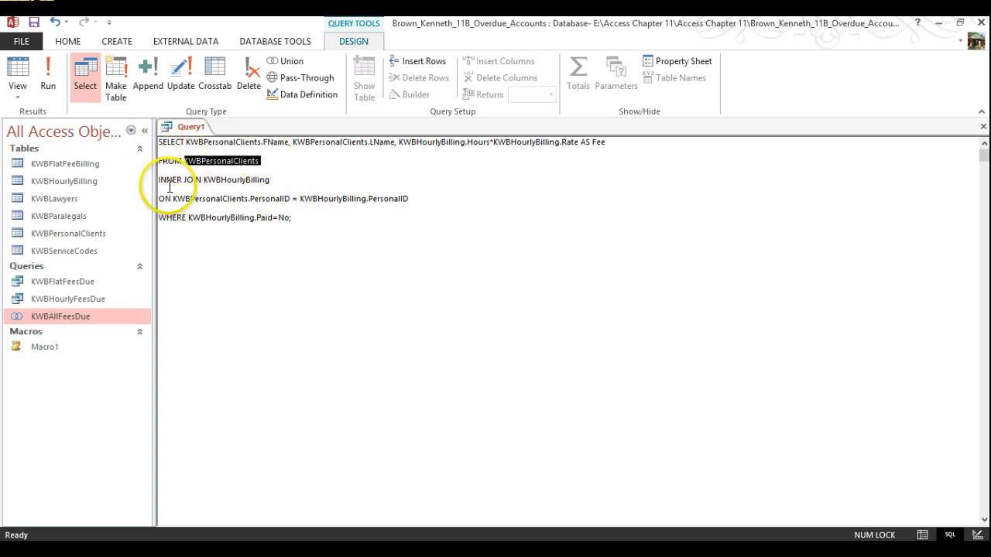
left_click_drag(203, 179, 288, 199)
left_click(249, 199)
left_click(374, 199)
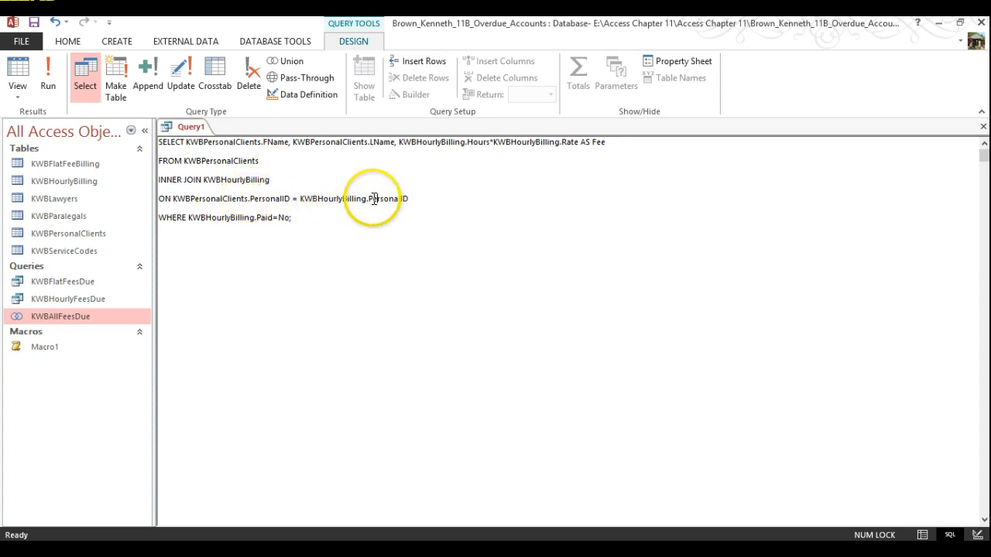
left_click_drag(368, 199, 128, 161)
left_click(397, 198)
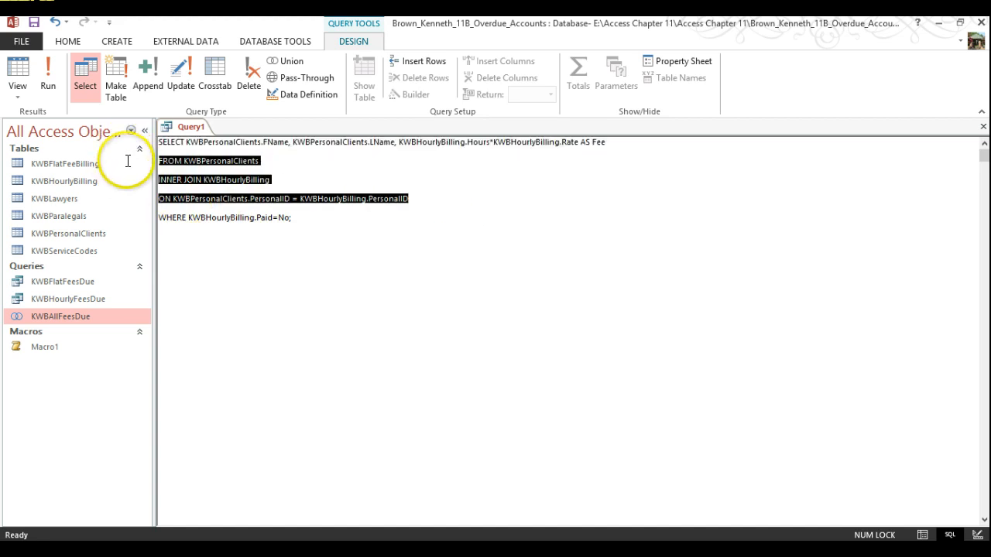
left_click(343, 161)
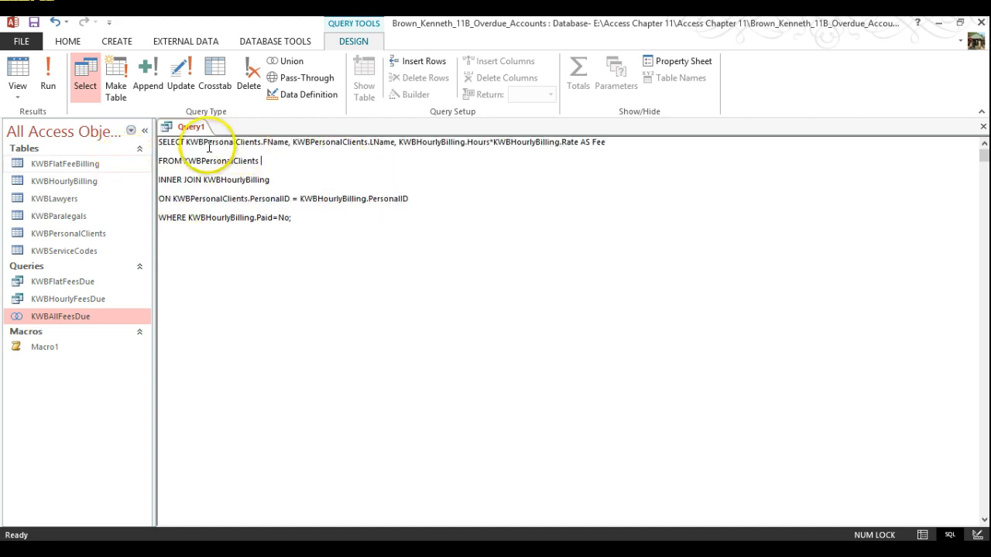
Step: Examine the SELECT clause's FName, LName, Hours and Rate fields, their source tables and the Fee alias
left_click_drag(257, 143, 279, 144)
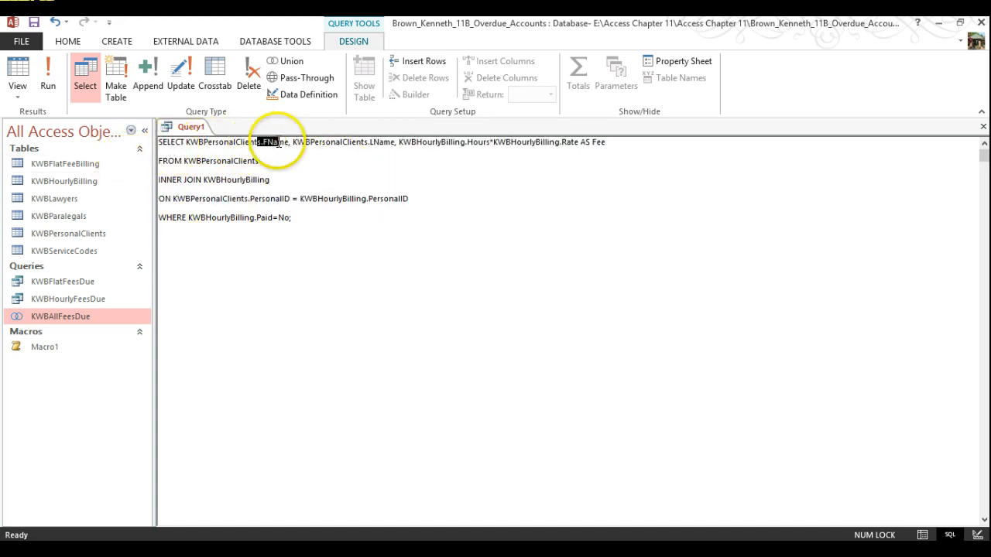
left_click_drag(395, 143, 374, 144)
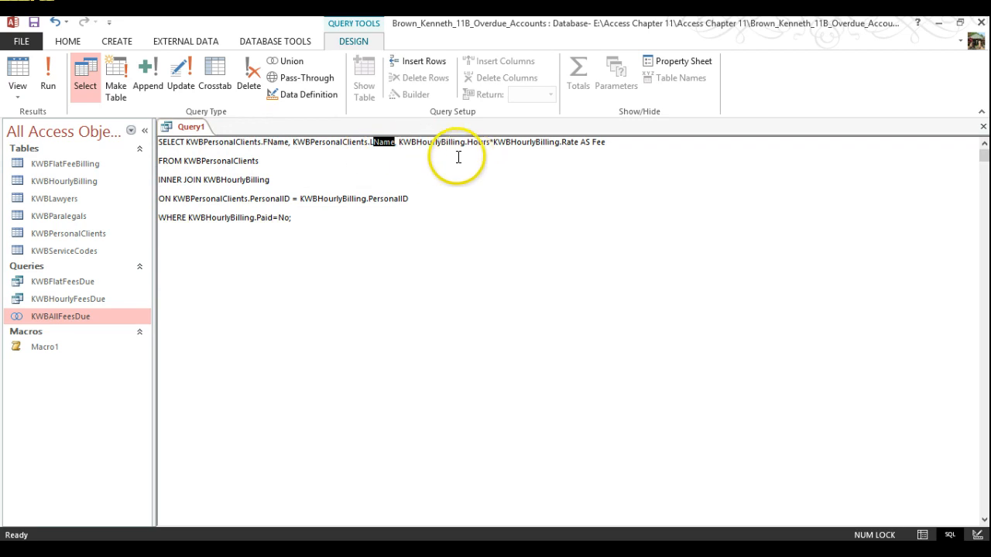
left_click(232, 162)
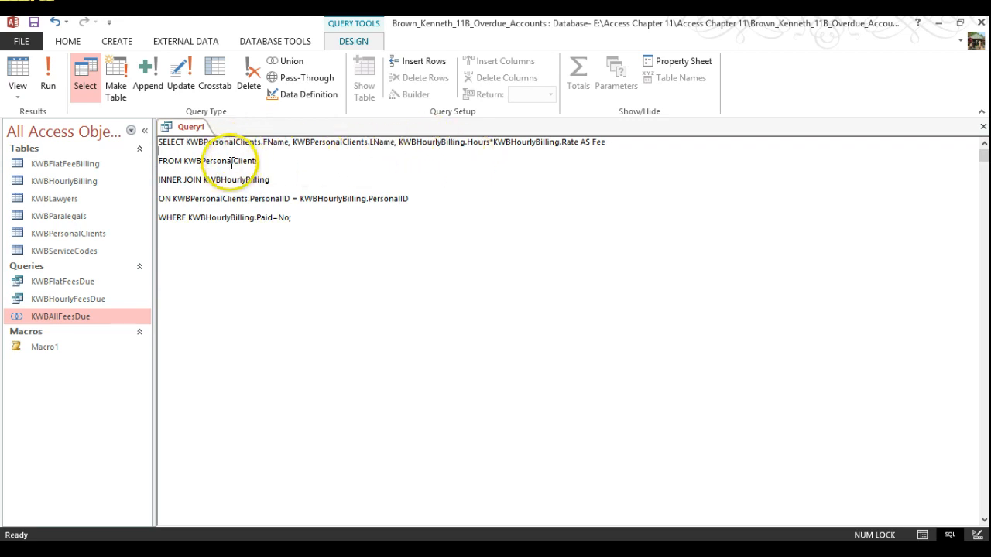
double_click(232, 162)
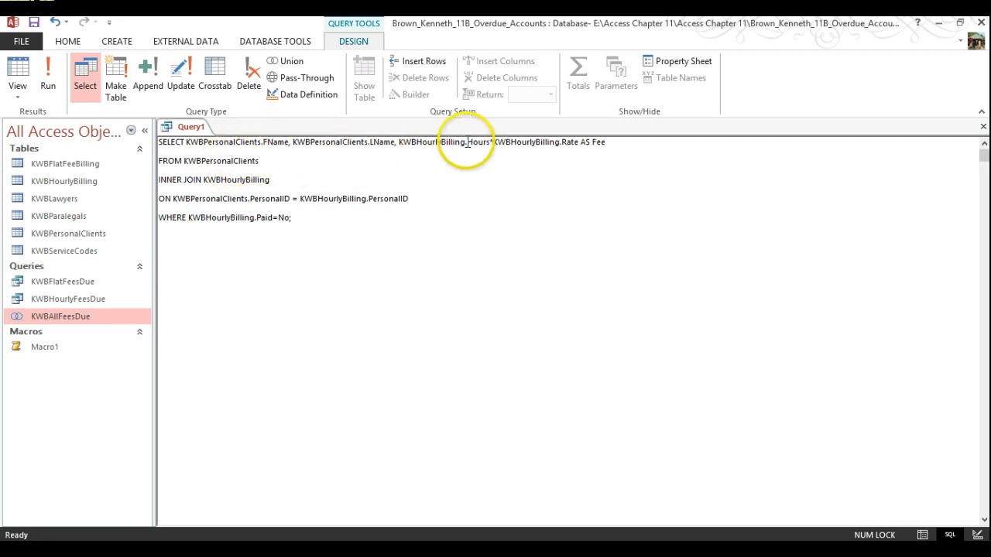
left_click_drag(467, 144, 485, 144)
left_click_drag(566, 144, 576, 142)
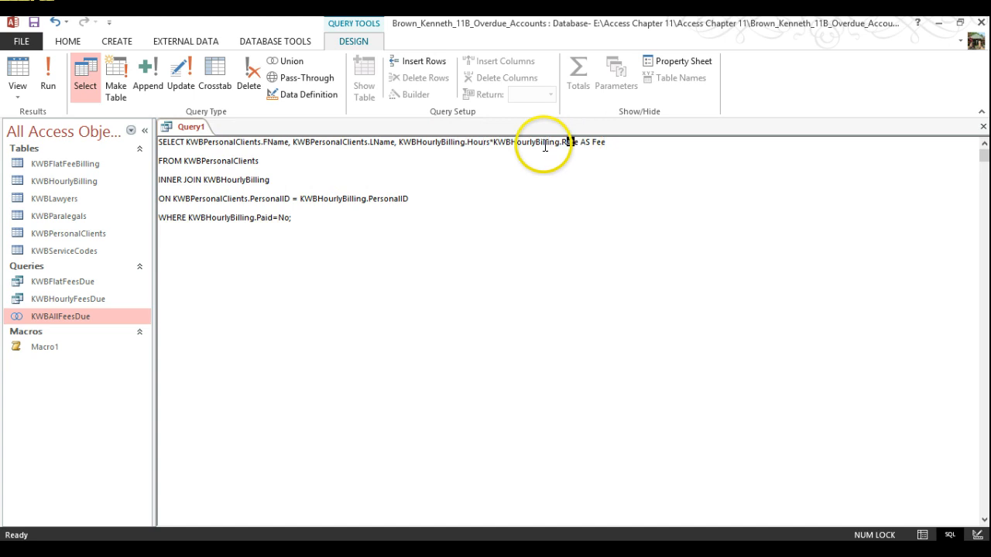
double_click(244, 180)
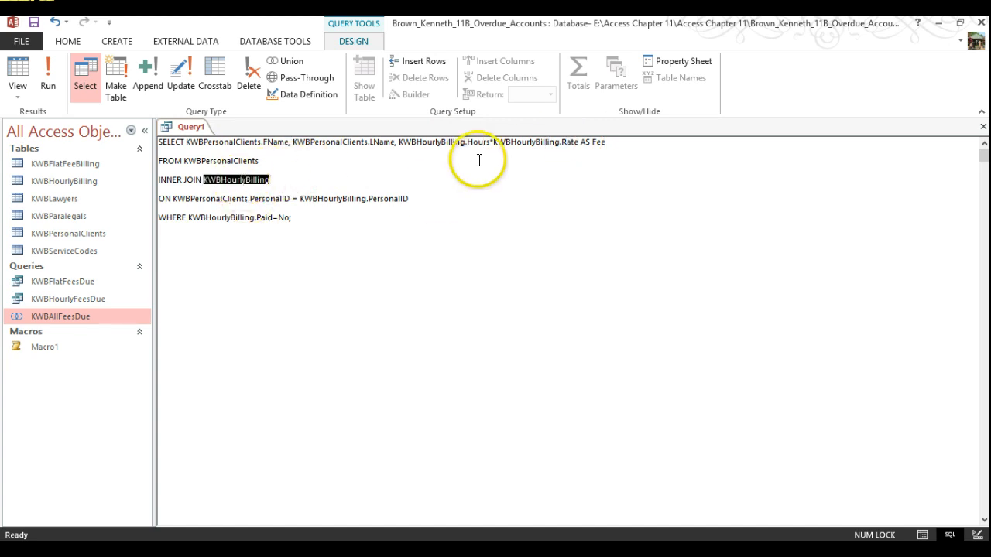
left_click(534, 144)
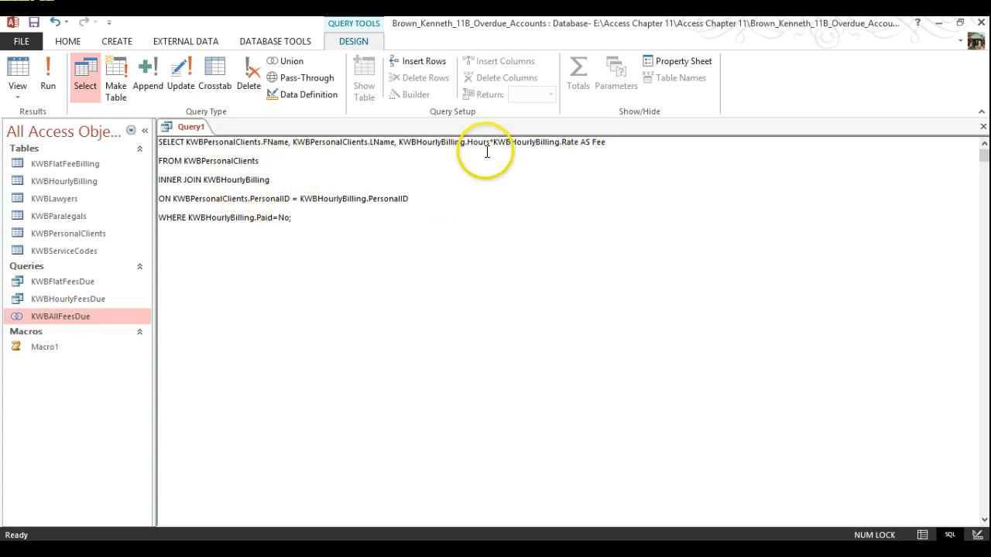
double_click(596, 143)
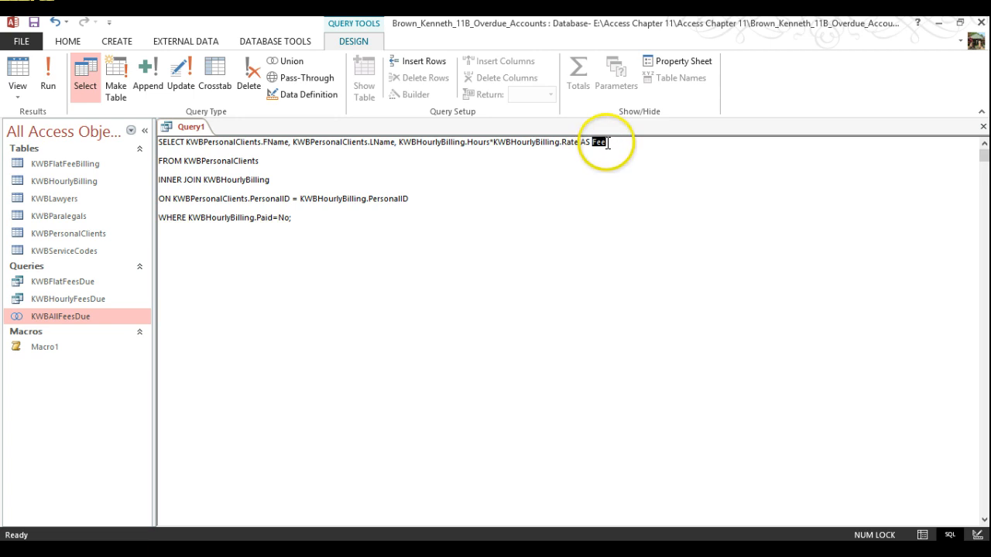
left_click(673, 157)
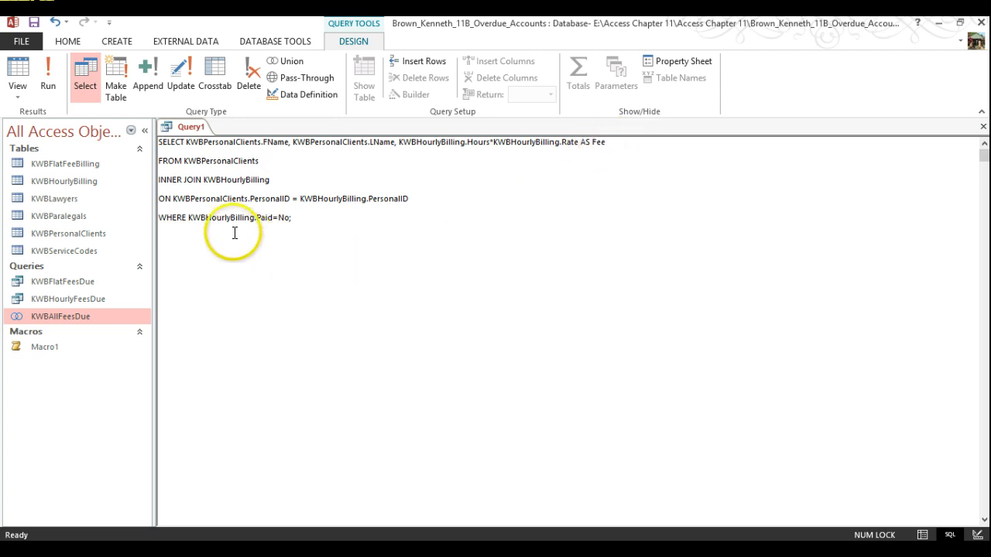
Step: Check the WHERE clause's table name, Paid field and No criterion against the joined KWBHourlyBilling table
left_click_drag(188, 218, 265, 217)
left_click(264, 217)
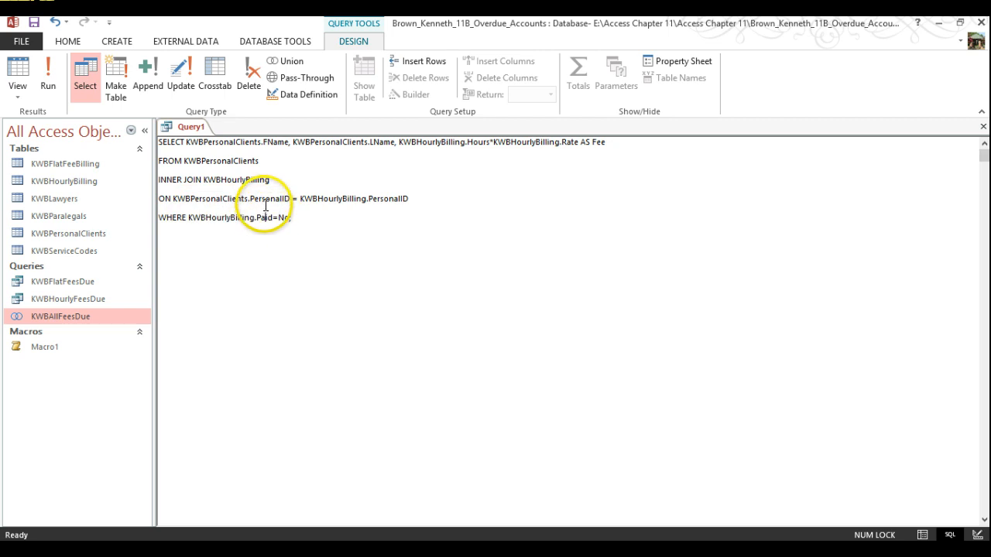
double_click(236, 179)
double_click(233, 217)
double_click(271, 217)
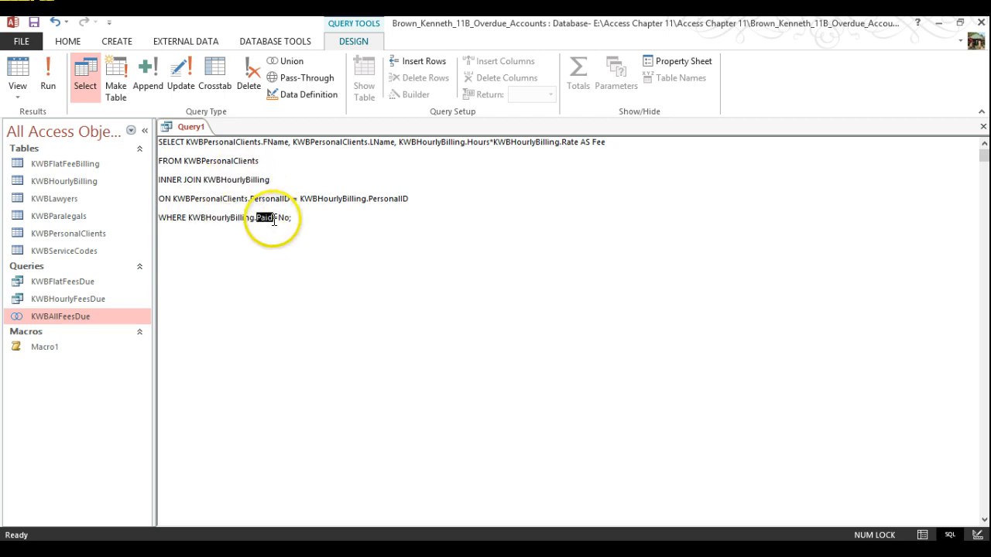
left_click(295, 218)
left_click(281, 217)
double_click(281, 217)
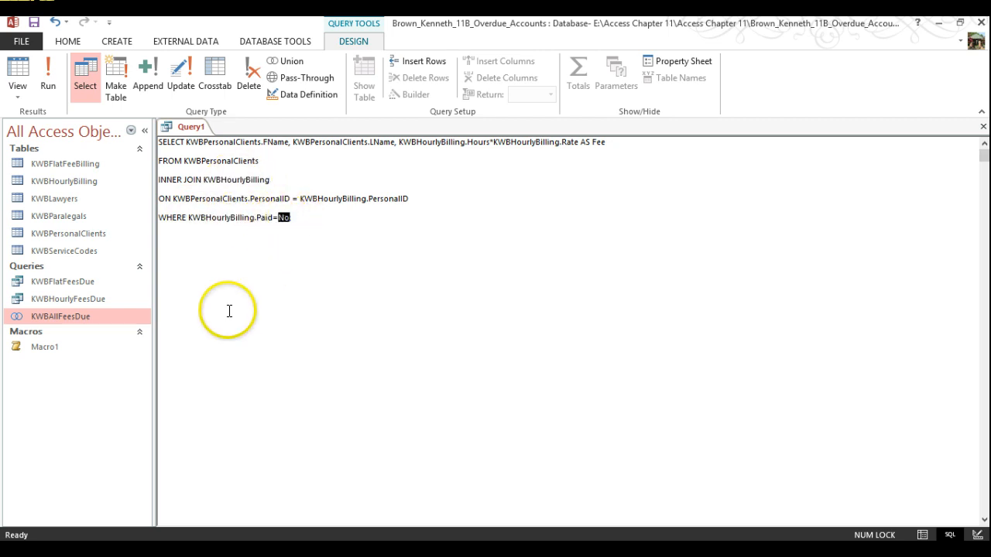
left_click(323, 216)
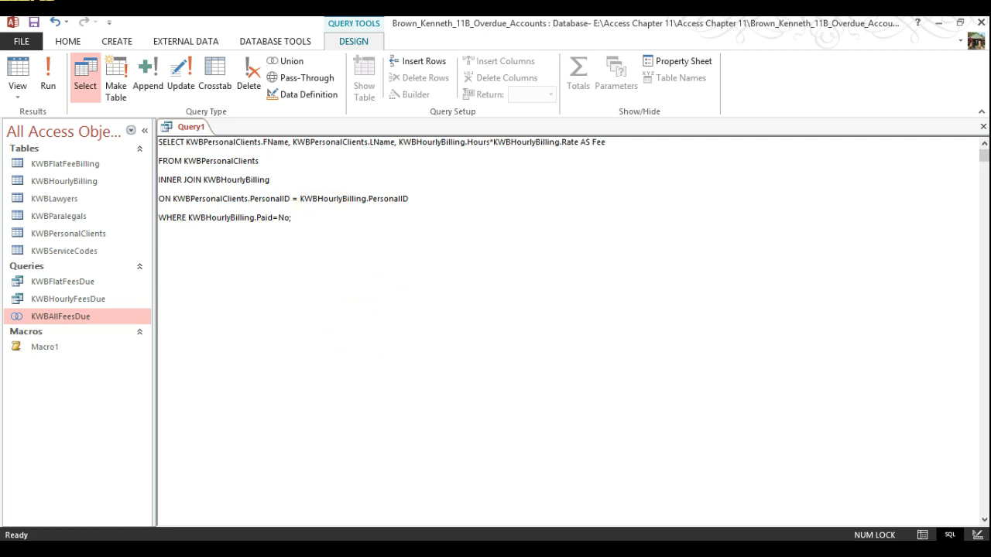
Step: Save the SQL query as KWBHourlyFees and run it
left_click(35, 25)
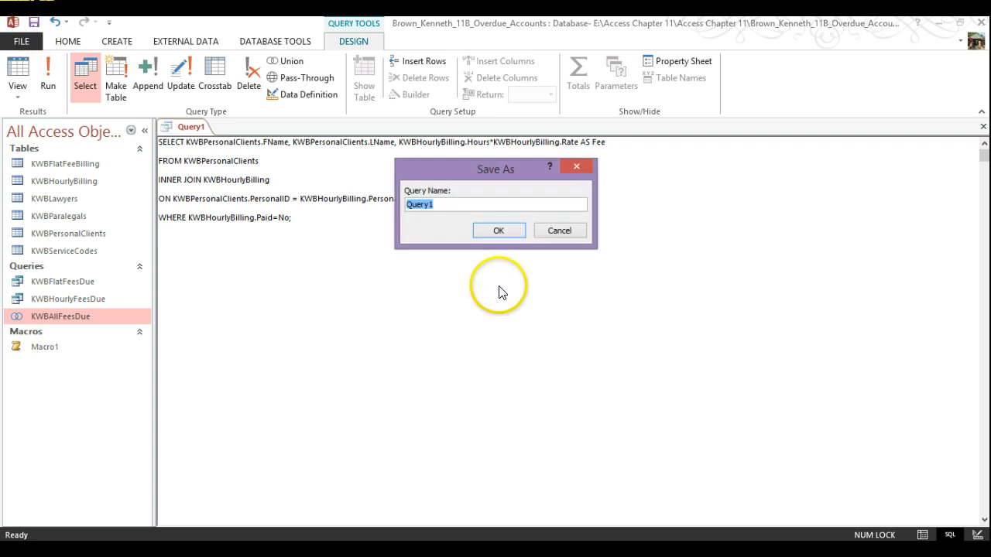
type("WKB")
key("BackSpace")
key("BackSpace")
type("KWB")
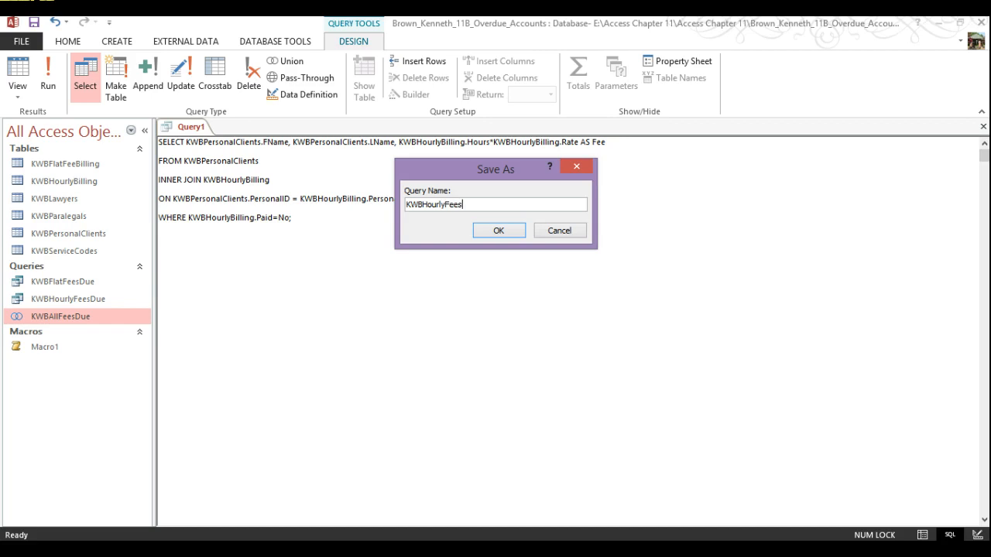
left_click(491, 229)
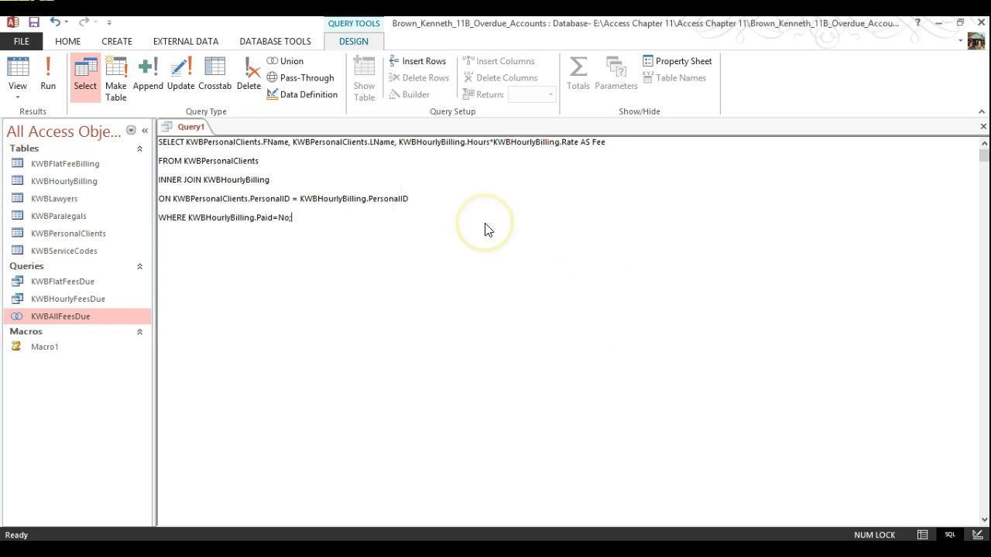
left_click(48, 77)
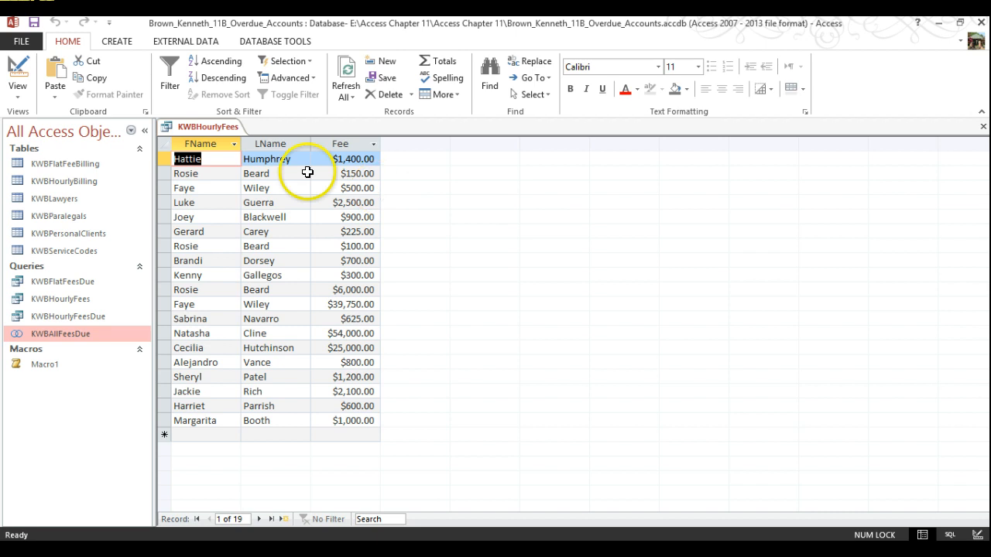
Step: Show the KWBHourlyFees results in print preview and start exporting them as a PDF
left_click(19, 41)
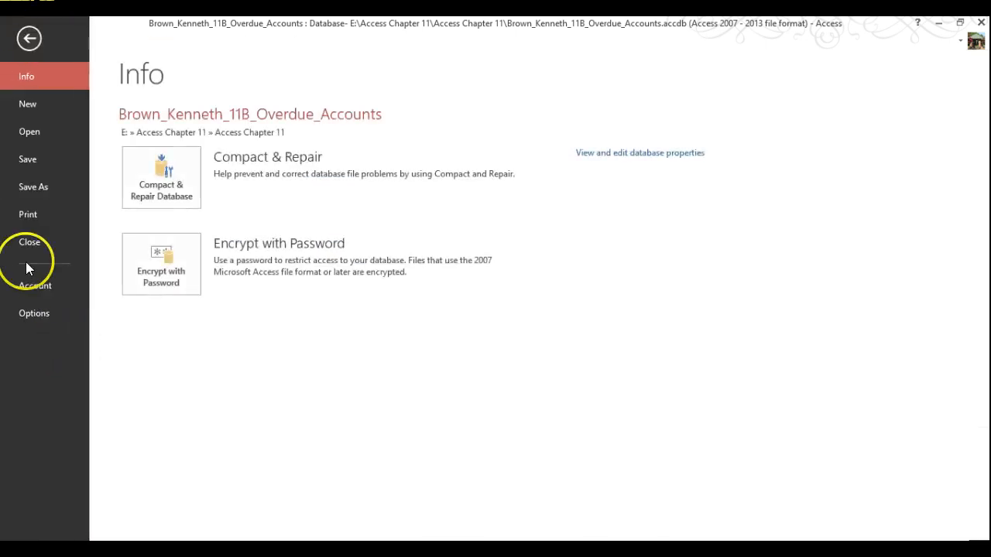
left_click(27, 214)
left_click(251, 255)
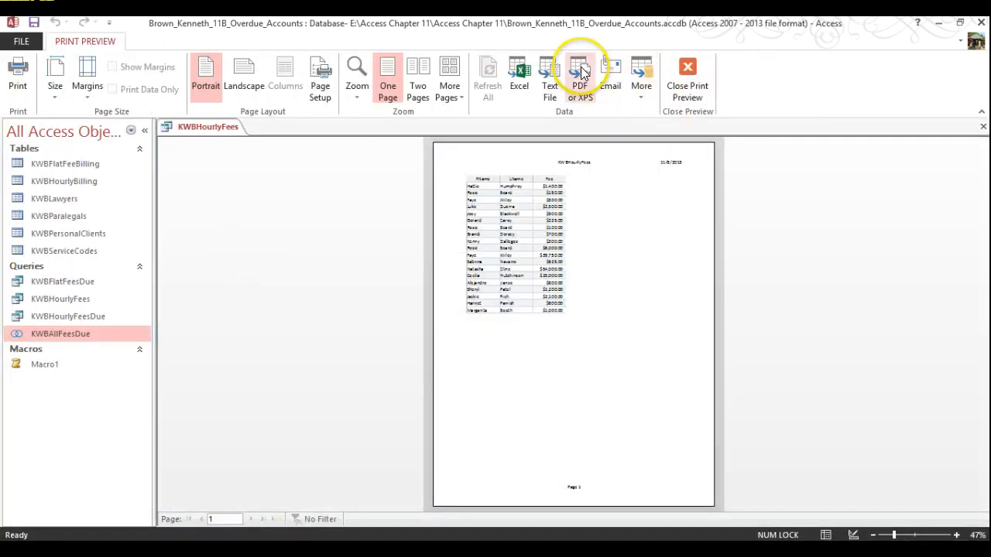
left_click(583, 71)
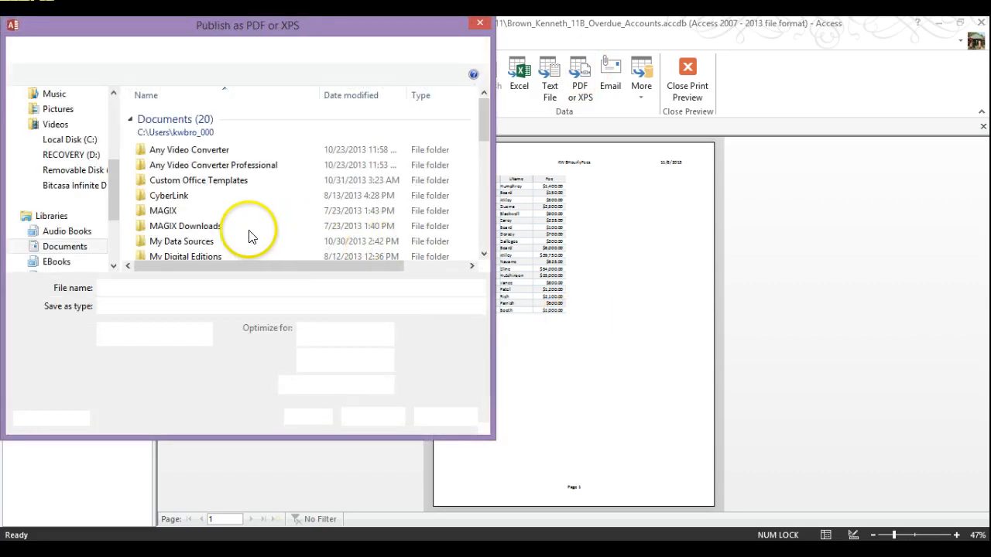
Step: Set the export location to the inner Access Chapter 11 folder within Access Chapter 11 on Removable Disk (E:)
left_click(54, 169)
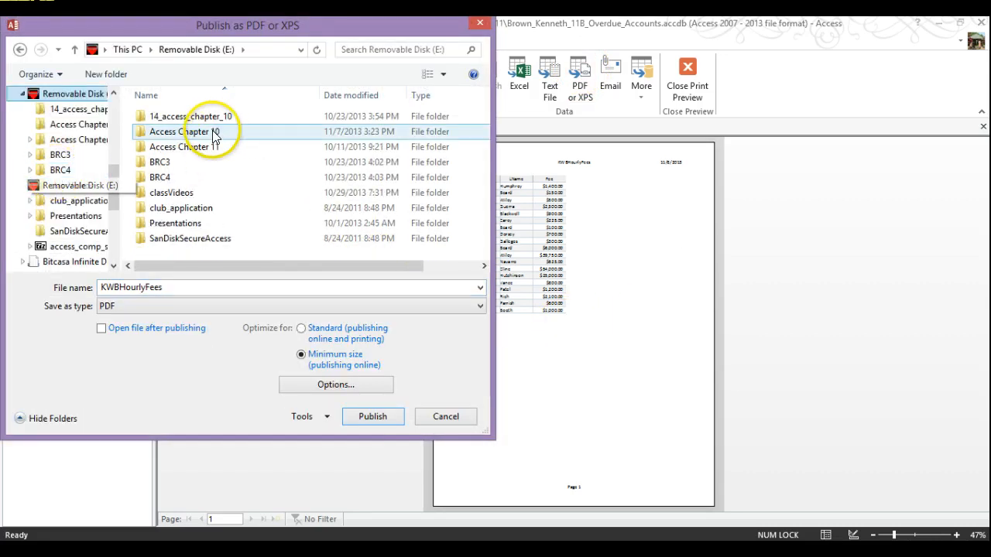
double_click(214, 135)
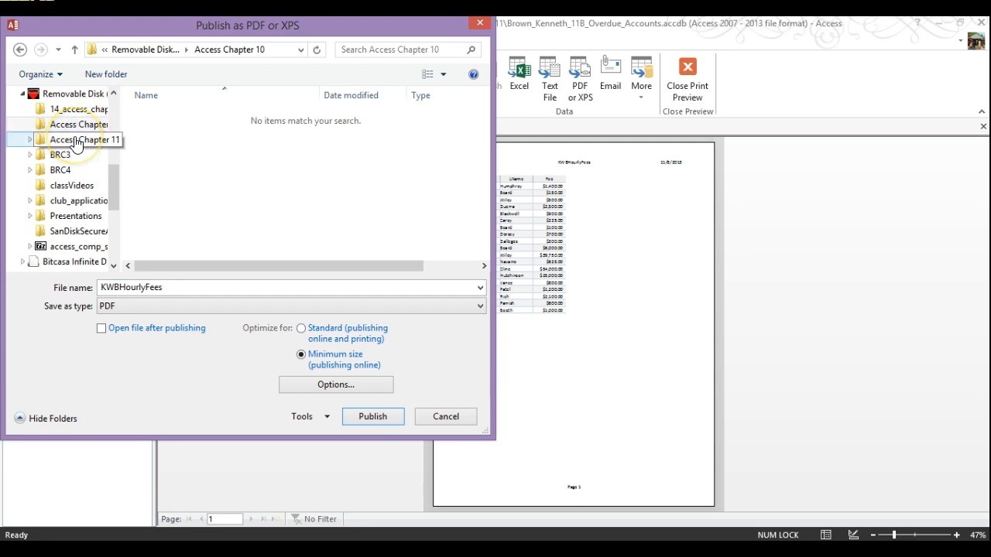
left_click(75, 141)
left_click(208, 137)
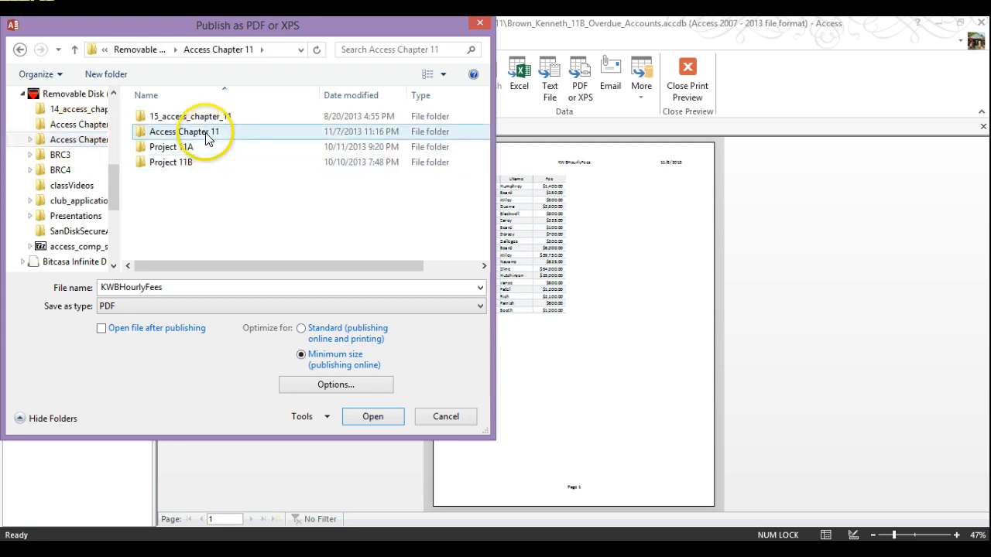
double_click(206, 137)
Step: Publish the PDF with the student's last and first name before KWBHourlyFees in the file name, without saving export steps, and leave print preview
double_click(125, 290)
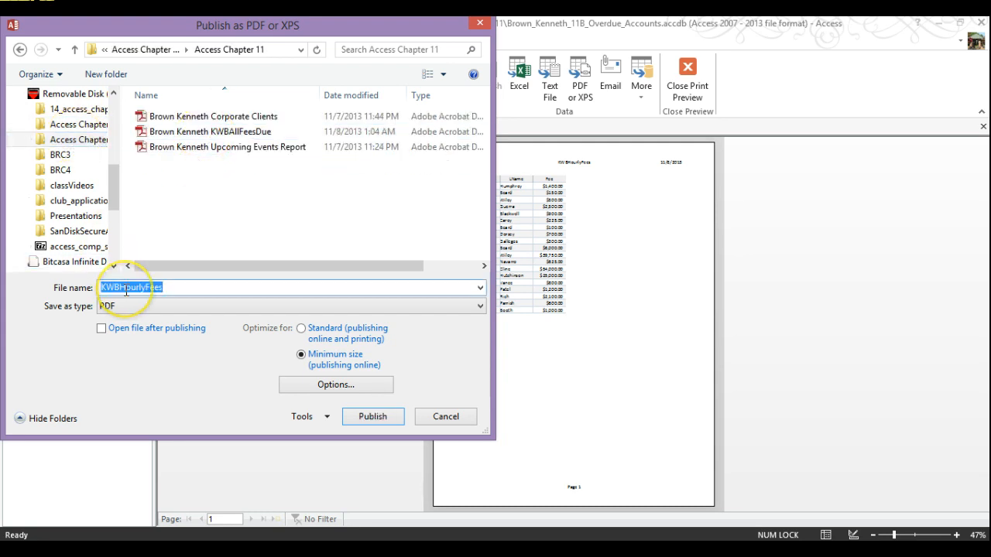
key("Home")
type("Brown ")
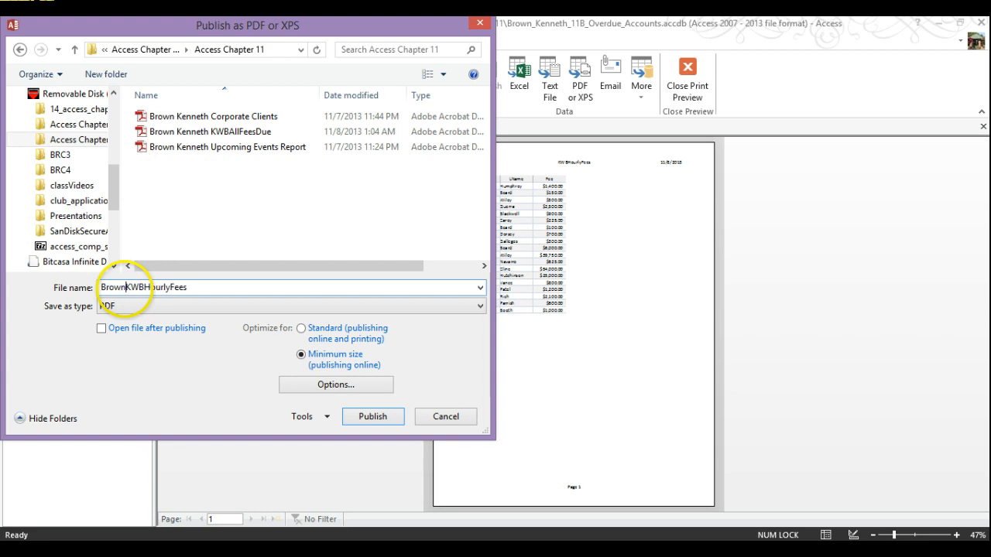
type("Kenneth")
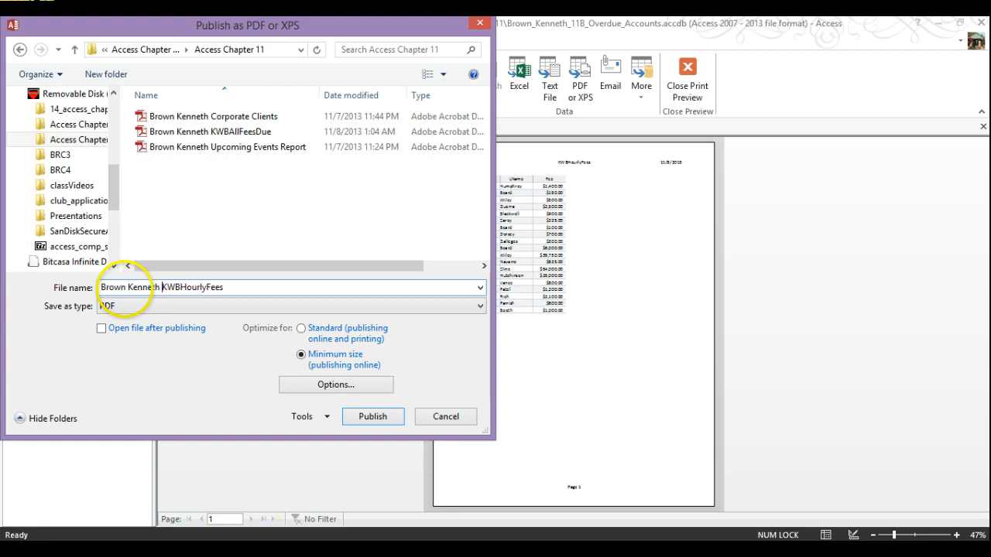
left_click(376, 417)
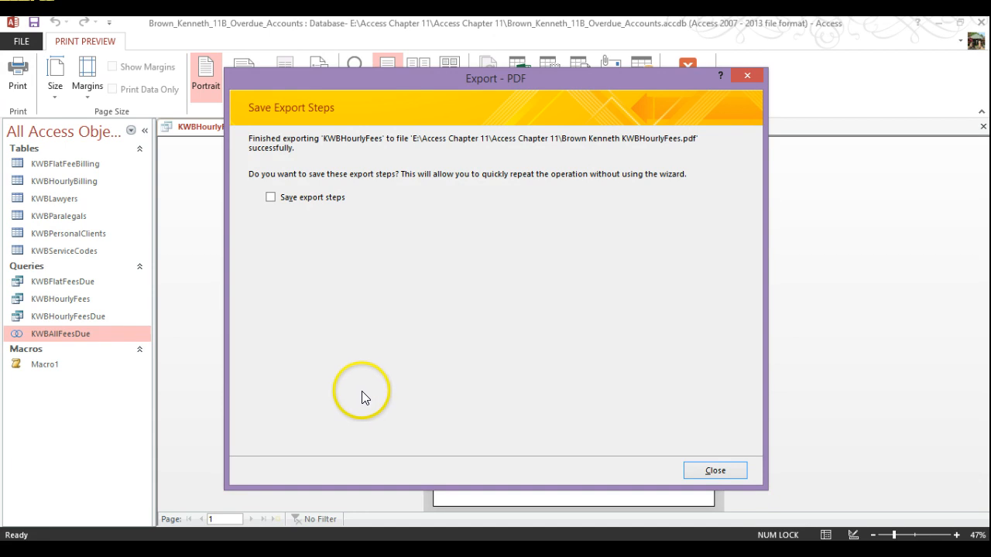
left_click(722, 472)
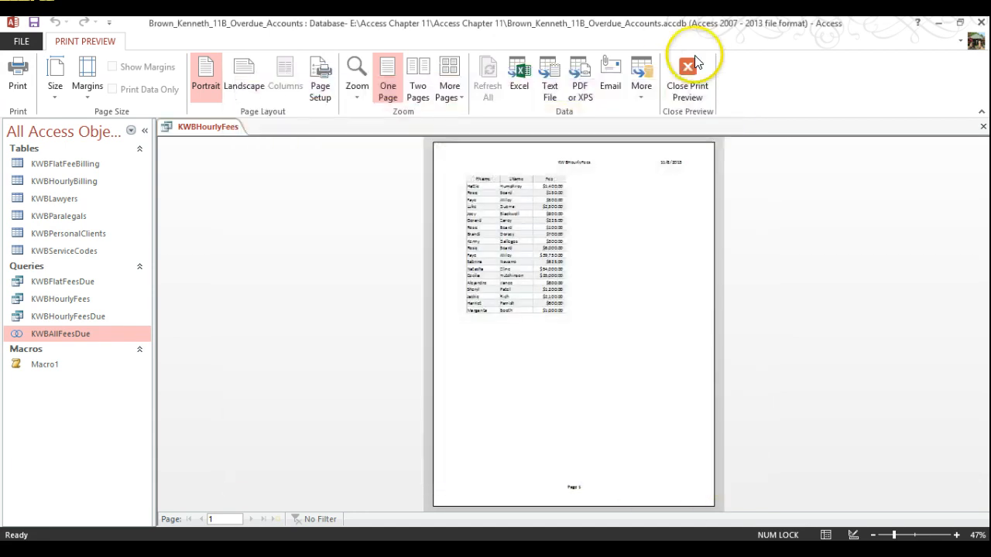
left_click(689, 68)
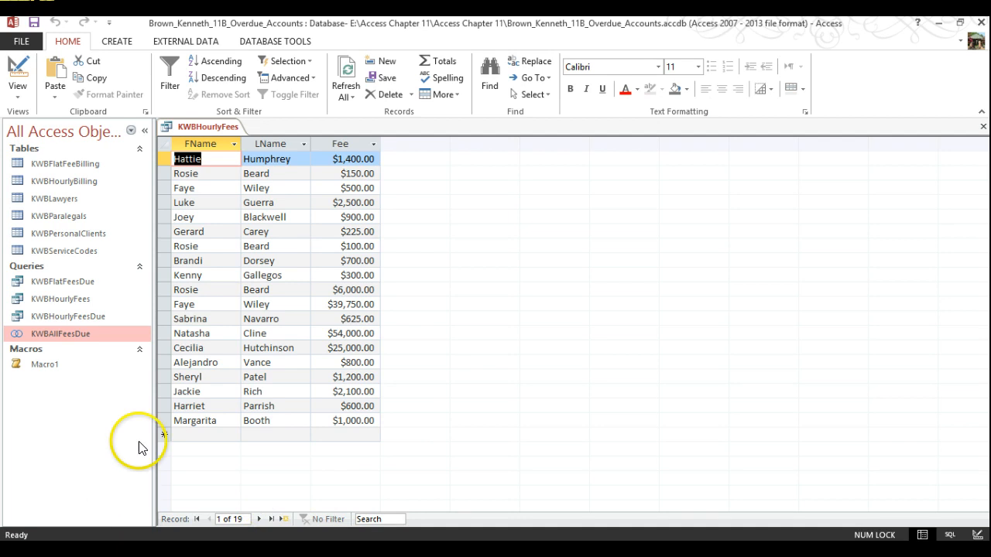
Step: Close the KWBHourlyFees query results
right_click(177, 125)
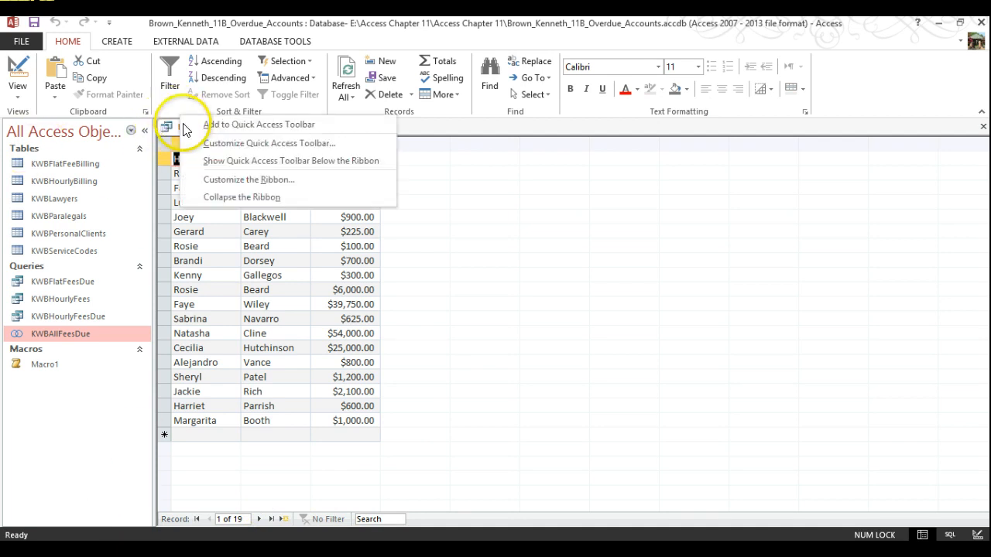
right_click(177, 129)
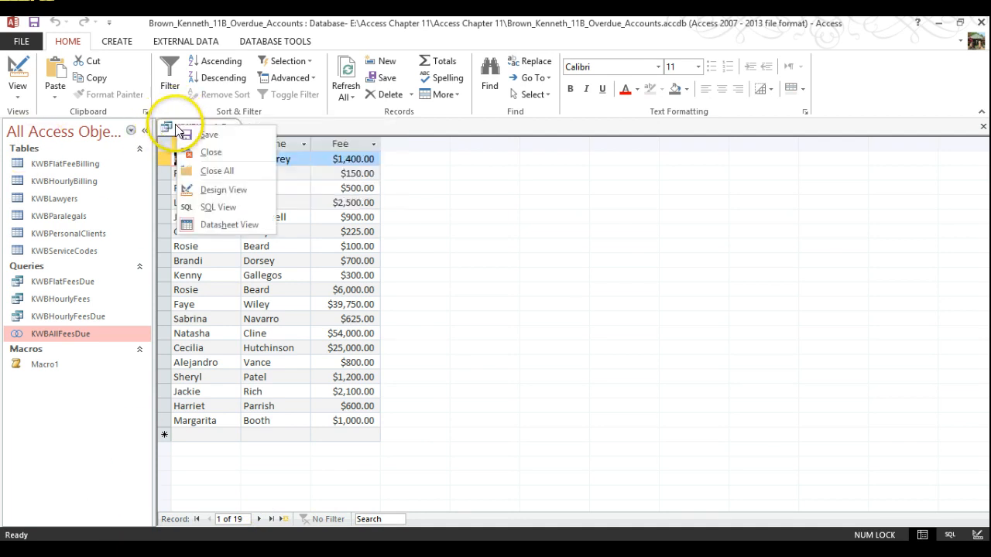
left_click(211, 153)
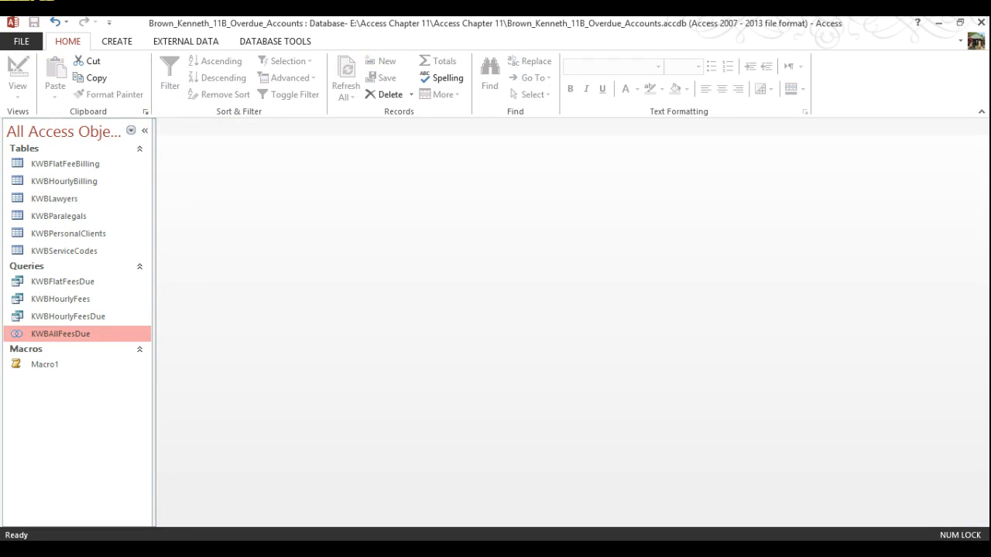
Step: Create a new query in design without adding any tables and switch it to SQL view
left_click(124, 51)
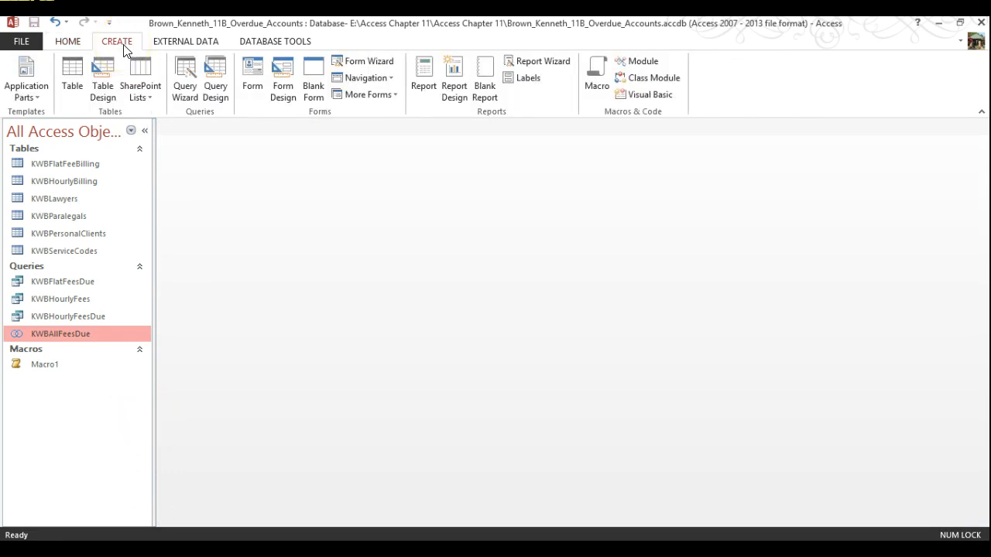
left_click(215, 71)
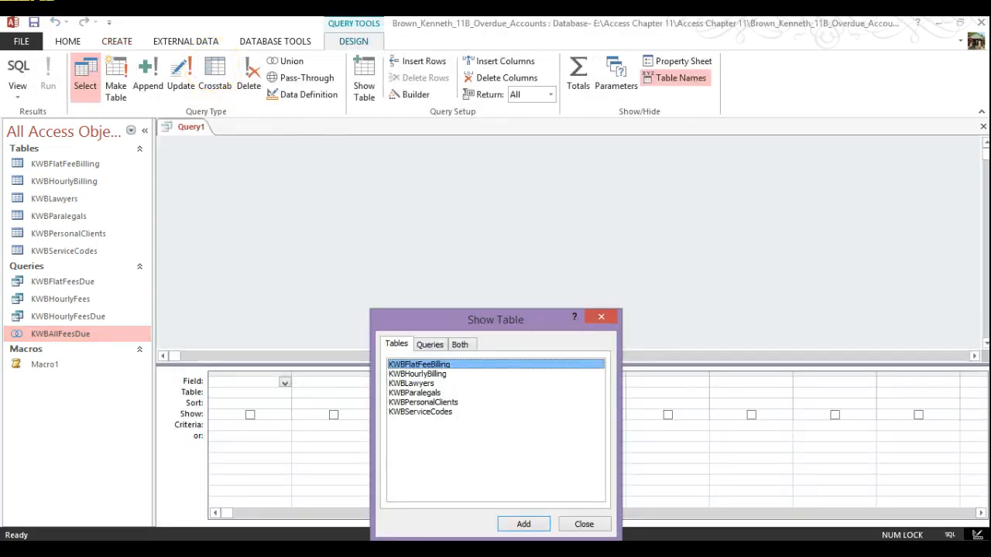
left_click(584, 525)
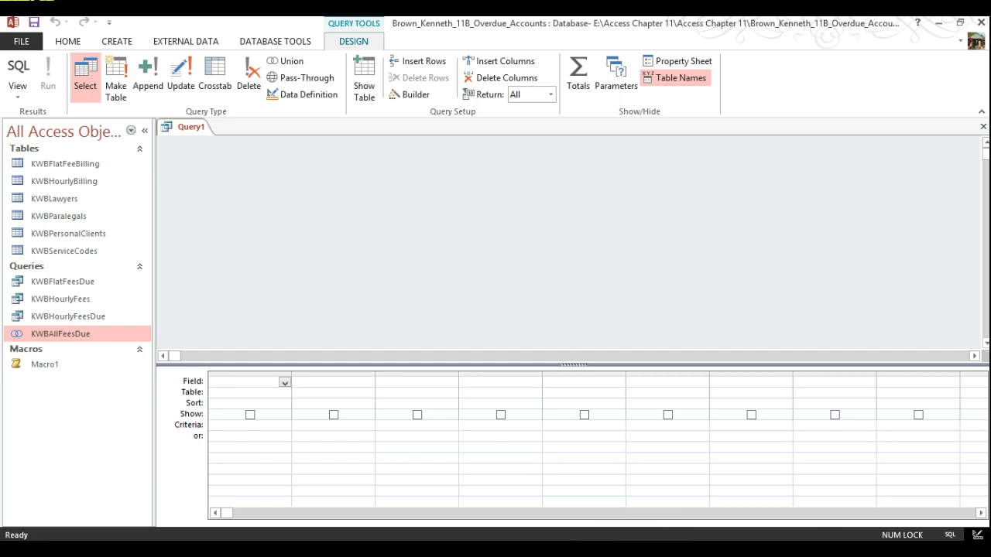
left_click(950, 535)
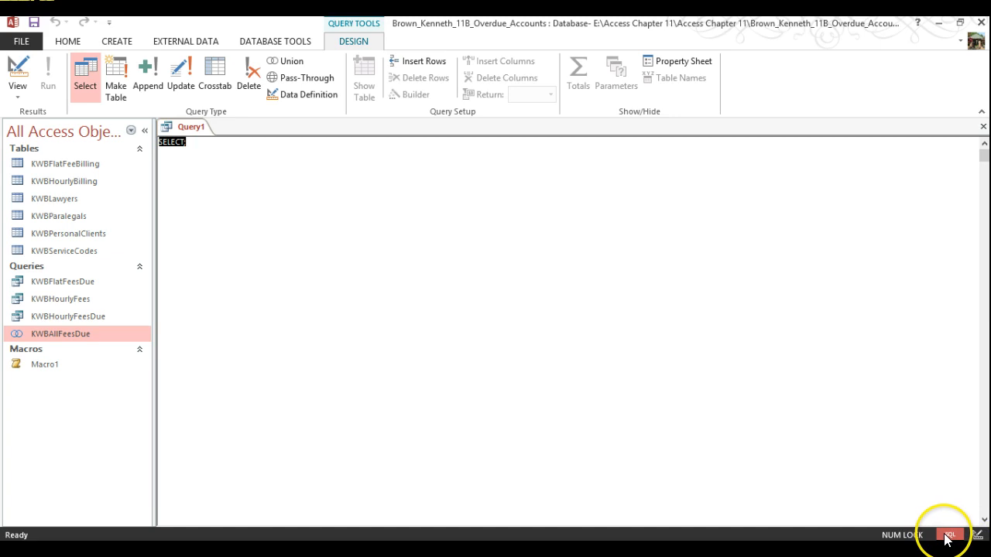
left_click(13, 100)
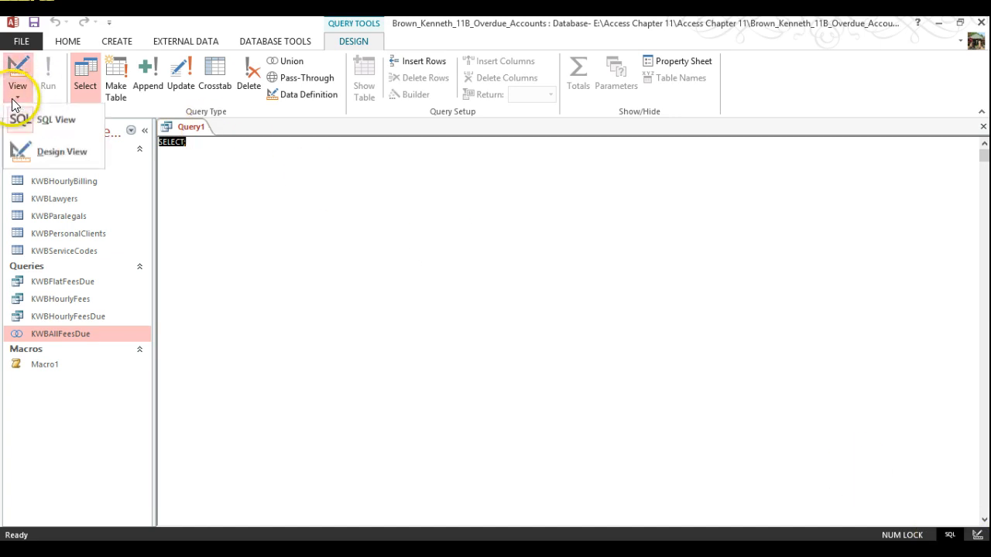
left_click(28, 122)
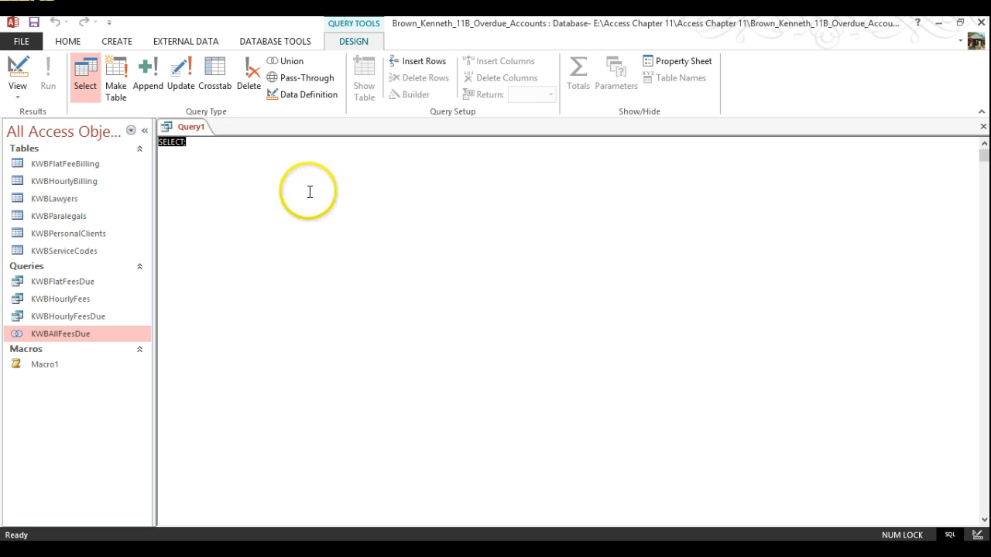
Step: Write the SQL clauses SELECT Count(KWBFlatFeeBilling.Fee) AS Count and FROM KWBFlatFeeBilling, with a blank line between them
left_click(256, 153)
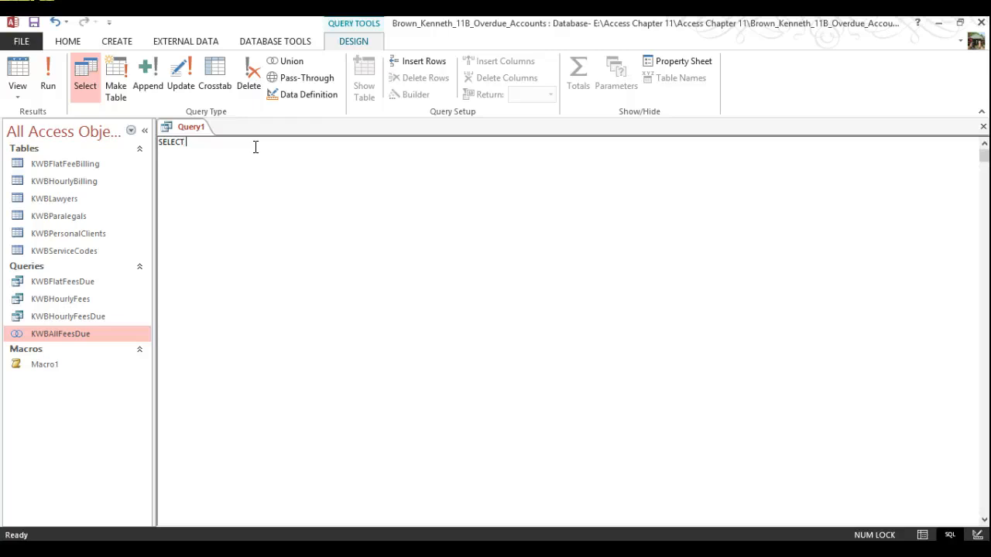
type("nt")
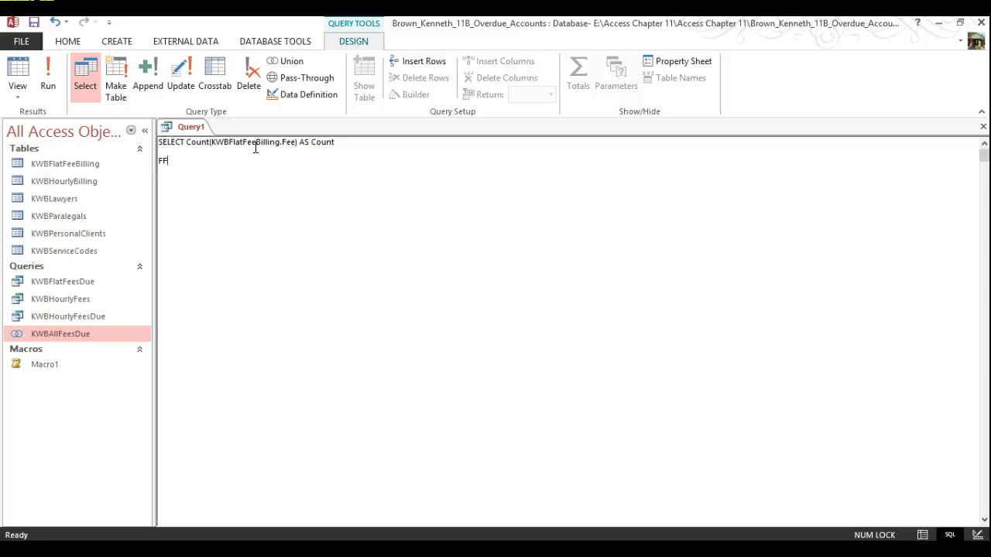
type("ROM")
double_click(254, 144)
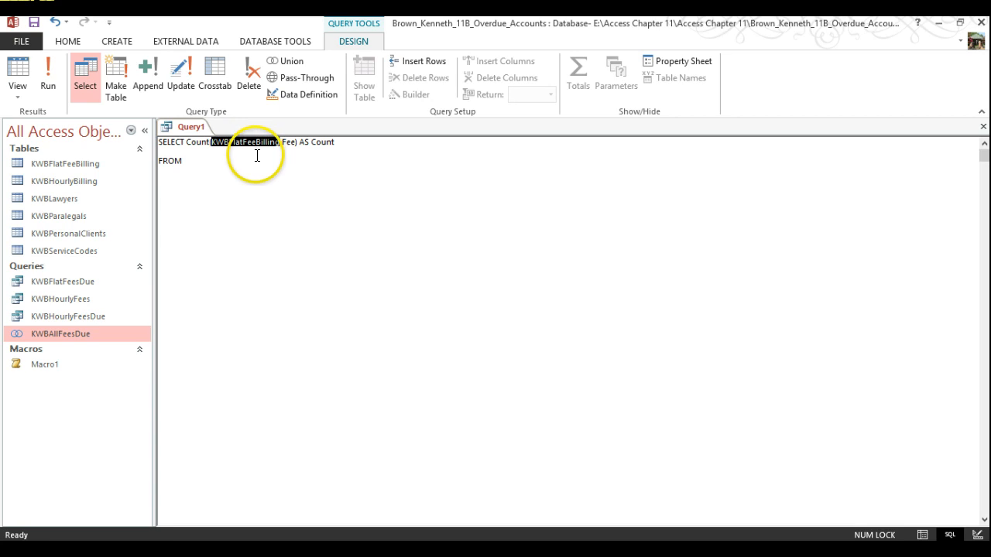
key("ctrl+c")
left_click(249, 161)
key("ctrl+v")
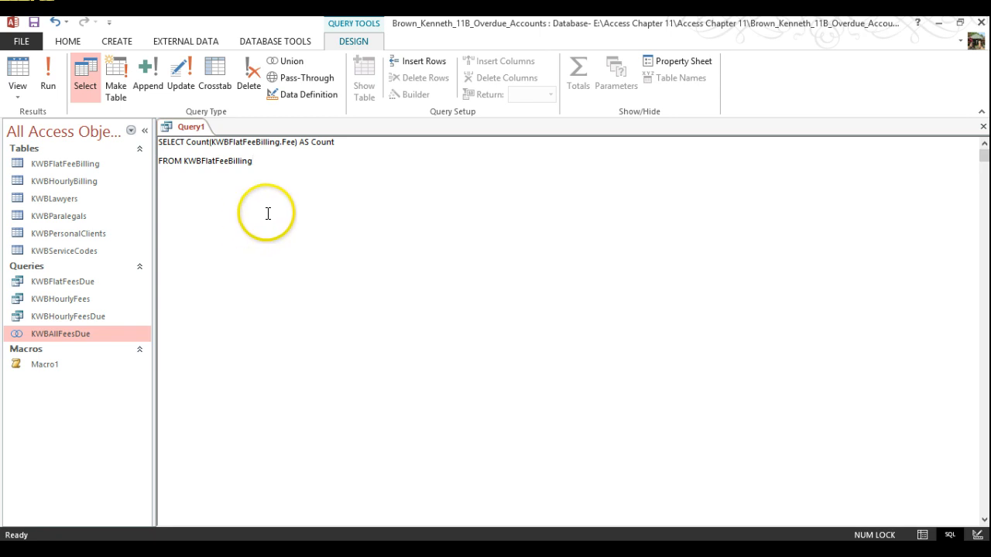
Step: Add the condition WHERE KWBFlatFeeBilling.Paid=No; below the FROM clause
type("WHE")
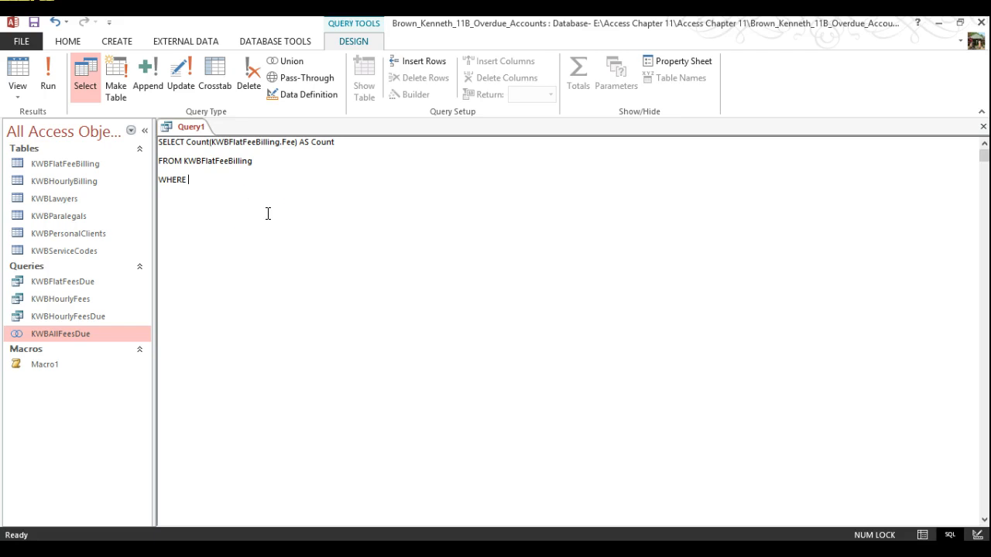
type("RE")
key("ctrl+v")
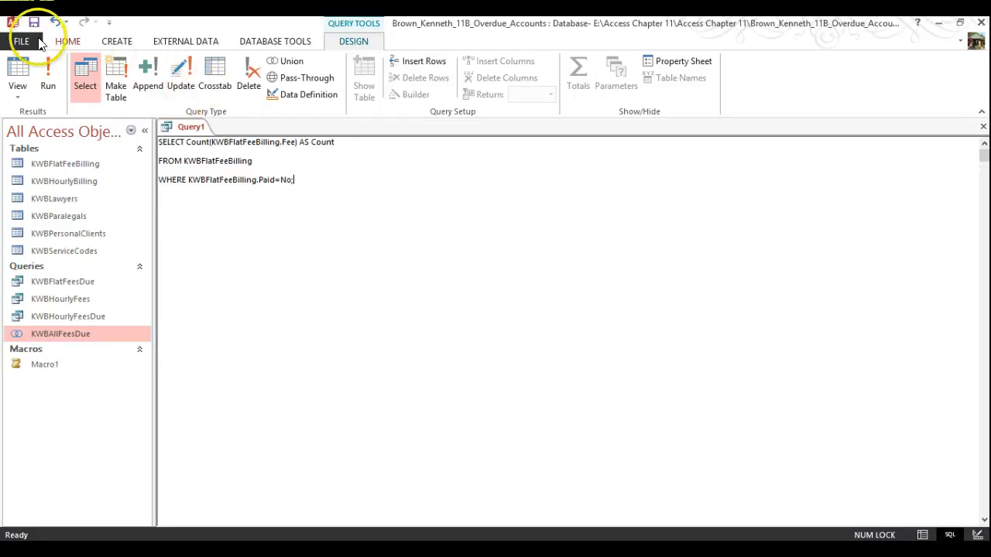
Step: Save the query as KWBFlatFeeStats and run it
left_click(34, 21)
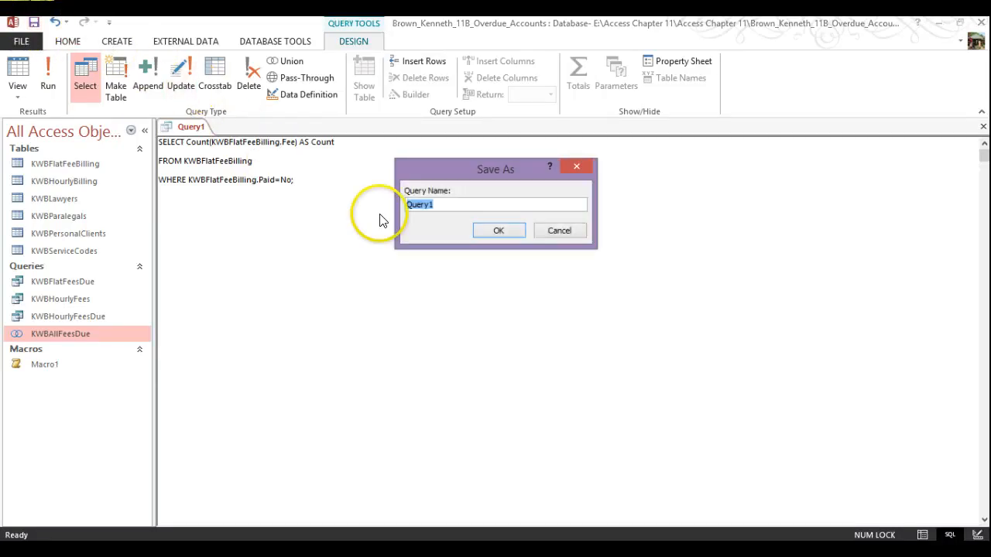
type("KWB")
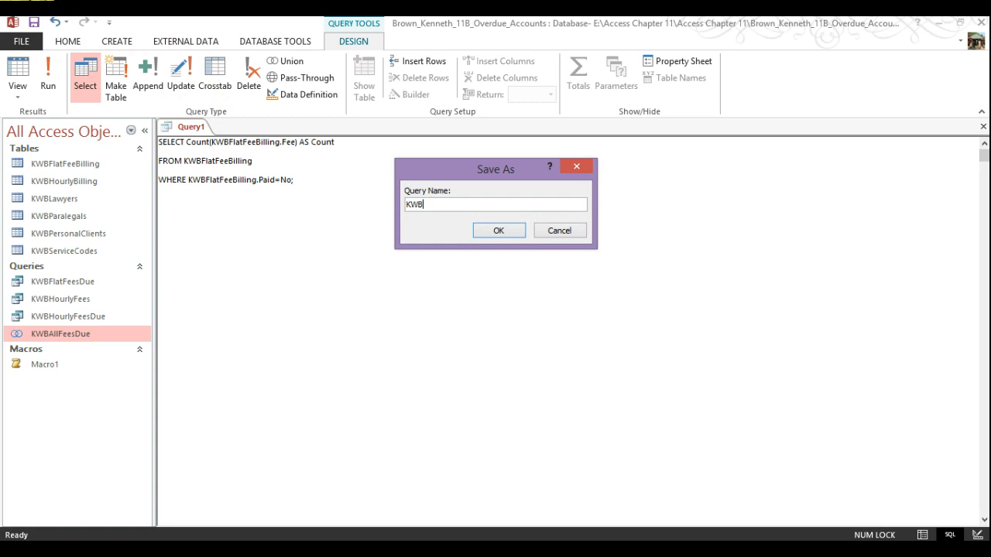
type("FlatFeeStats")
left_click(499, 231)
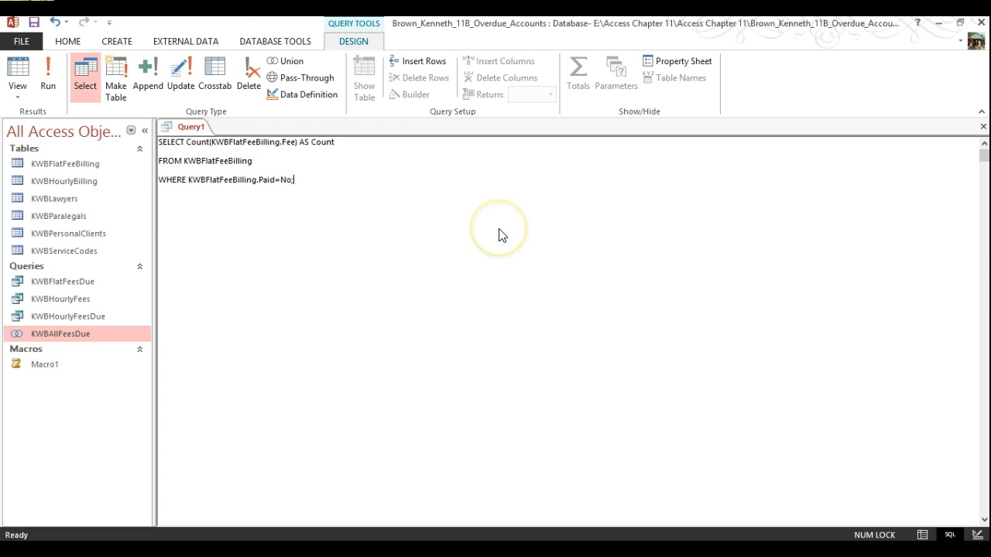
left_click(50, 71)
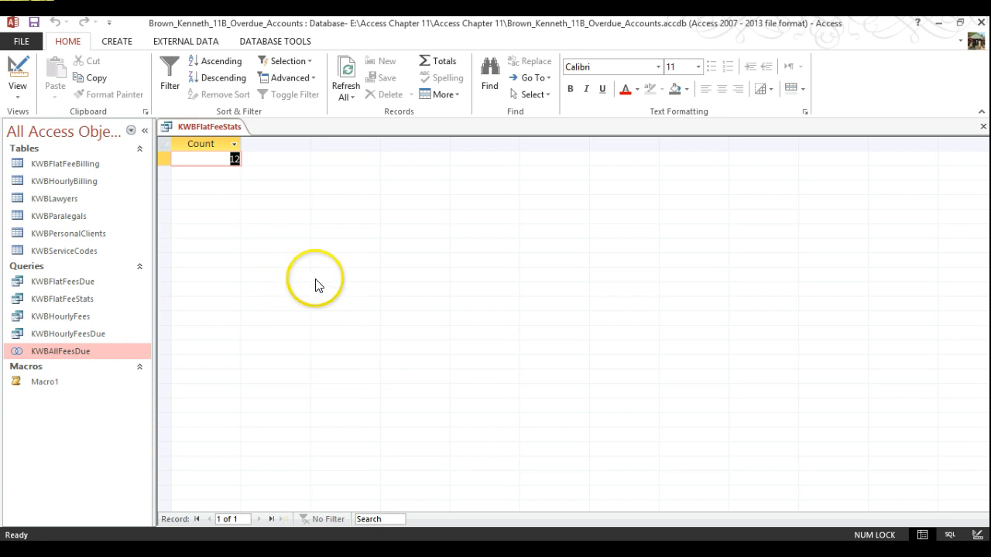
Step: Return to the query's SQL and extend the SELECT clause with an Avg expression on the flat fee billing Fee field AS Average
left_click(950, 534)
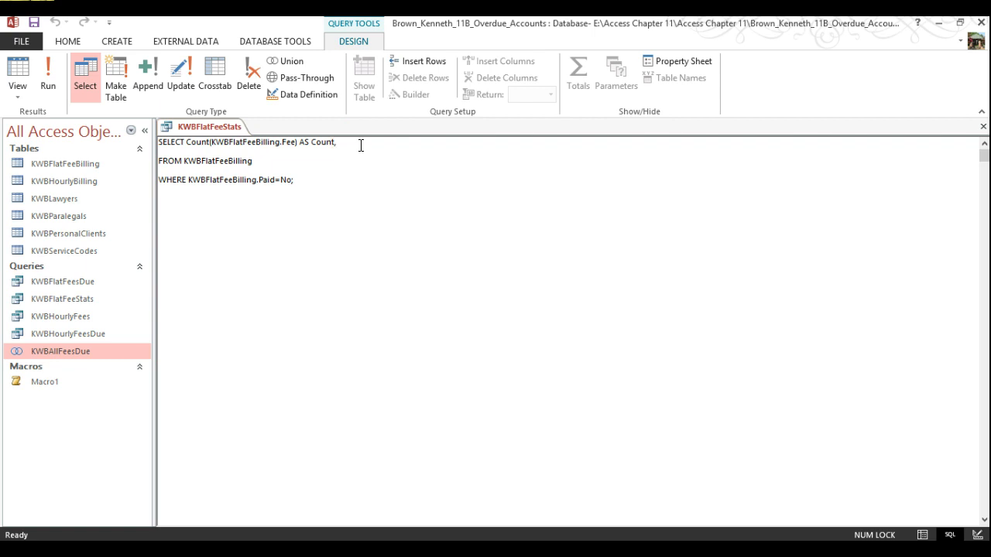
type("Avg(KWB")
key("ctrl+v")
type(".Fee) ")
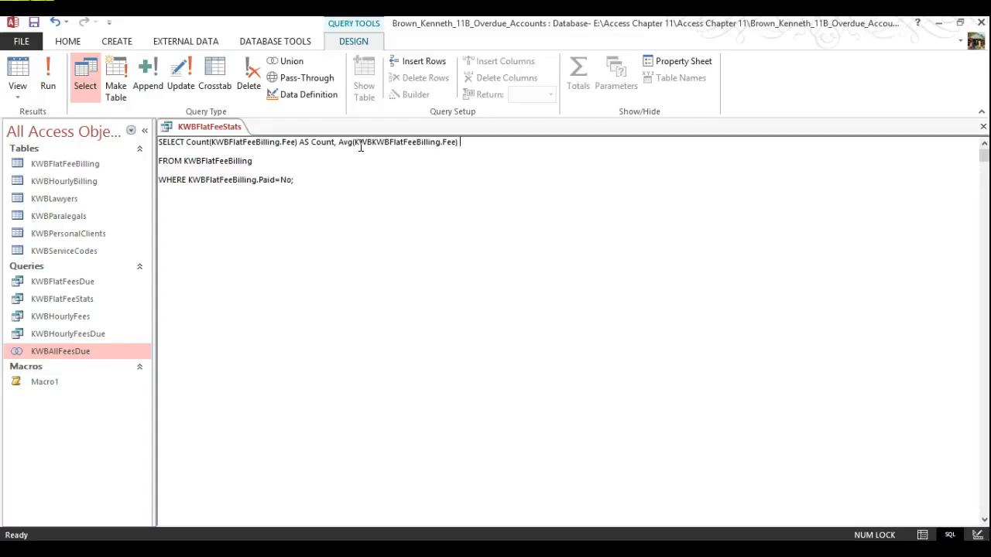
type("AS Average,")
Step: Append Min(KWBFlatFeeBilling.Fee) AS Minimum and Max(KWBFlatFeeBilling.Fee) AS Maximum to the SELECT clause
type("Min(KWBFlatFeeBilling.")
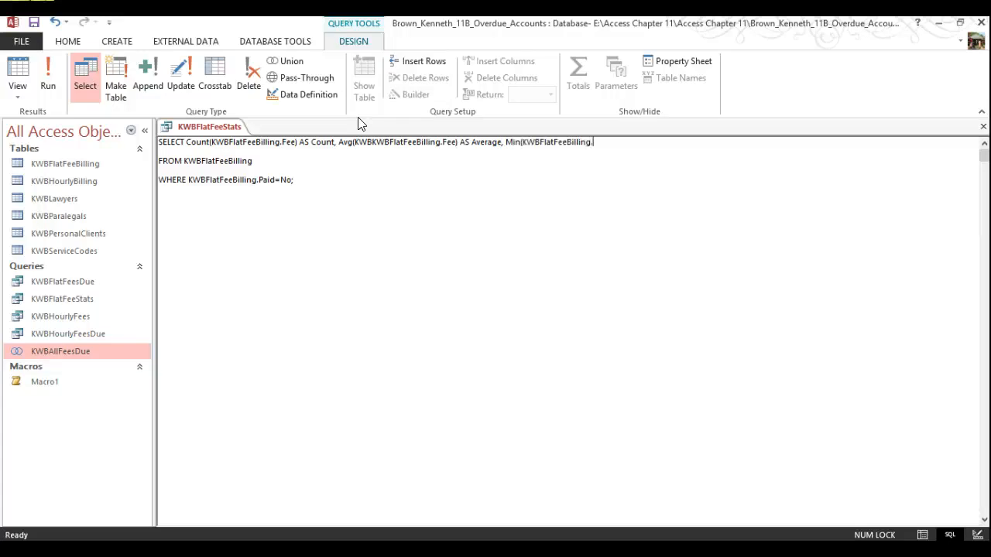
type("Fee) AS Minimum, Max(")
key("ctrl+v")
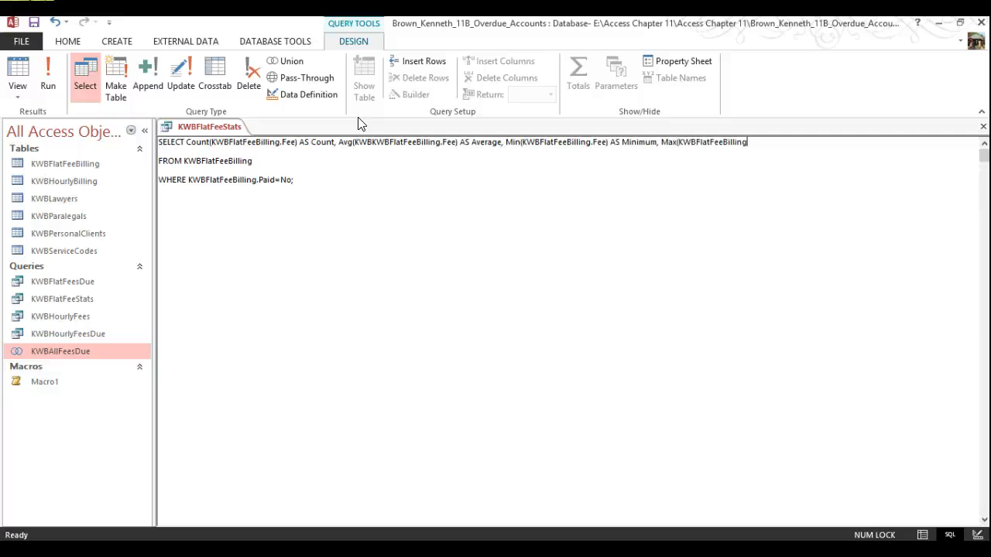
type(".Fee) AS Maximum")
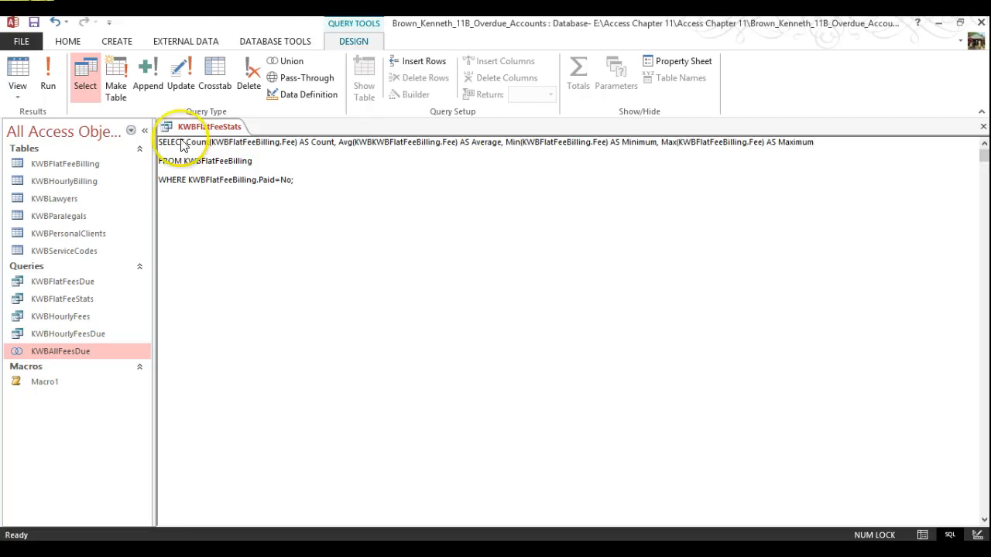
Step: Save the KWBFlatFeeStats query and try to run it, cancelling the parameter entry
left_click(34, 23)
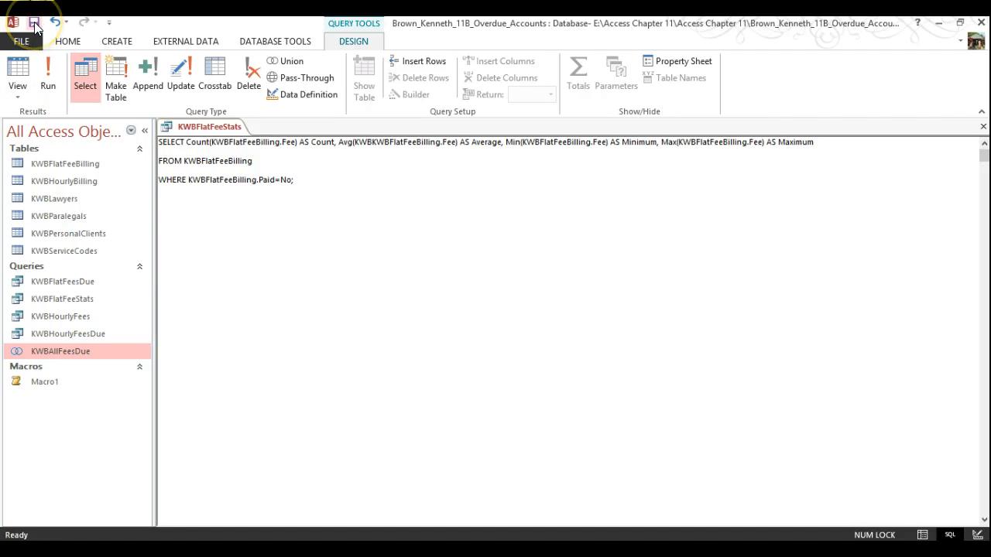
left_click(48, 72)
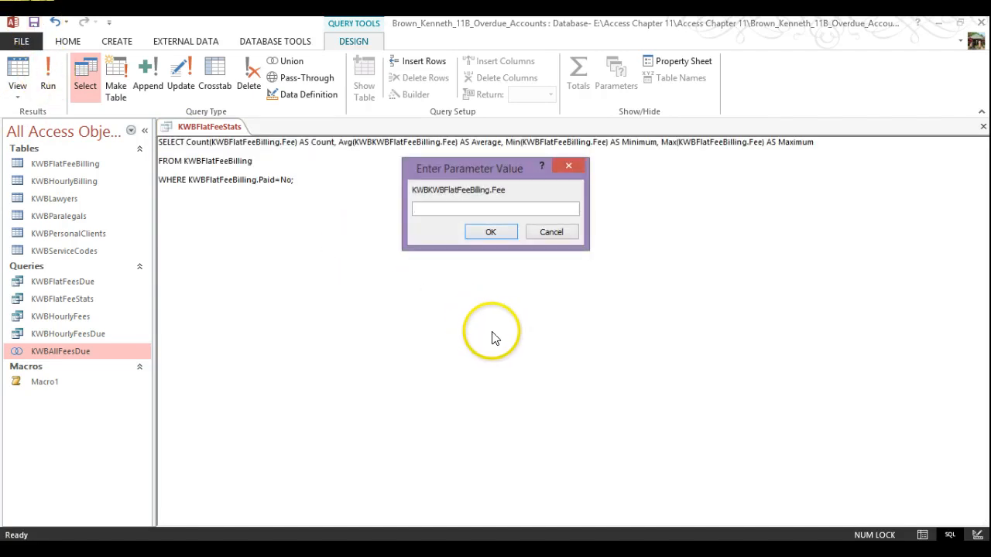
left_click(553, 231)
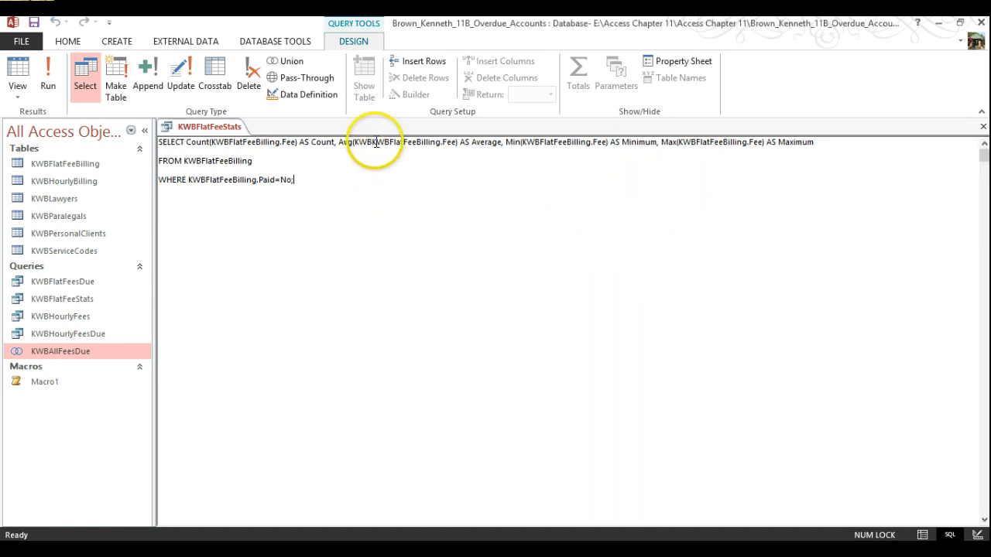
Step: Remove the duplicate KWB prefix so the average reads Avg(KWBFlatFeeBilling.Fee), and run the query again
left_click_drag(373, 143, 379, 142)
key("Left")
key("Left")
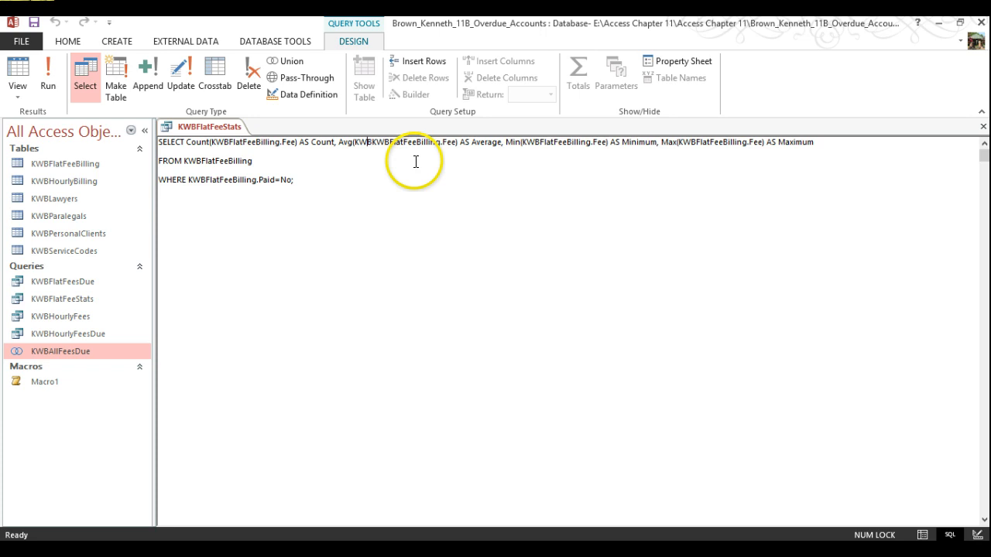
key("BackSpace")
key("BackSpace")
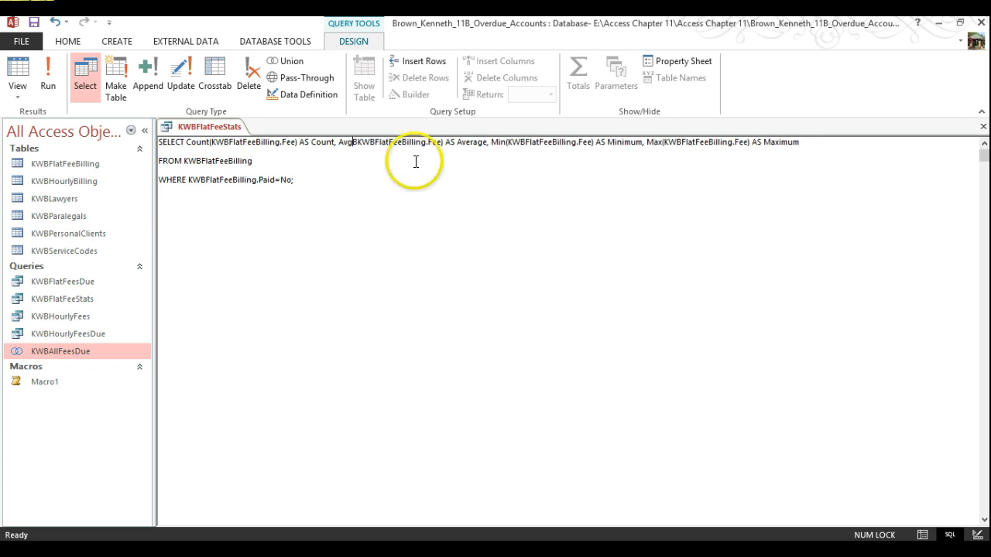
key("Delete")
type("(")
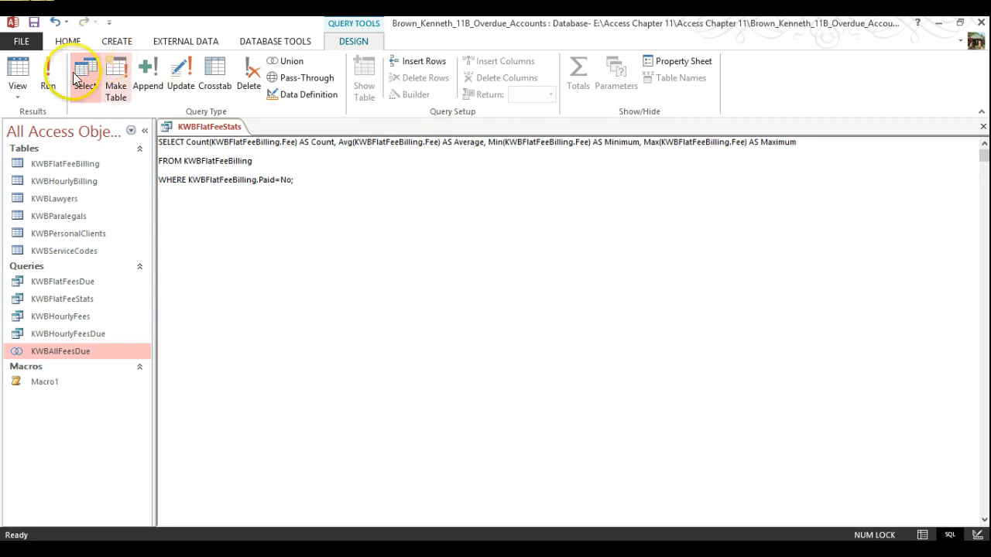
left_click(45, 74)
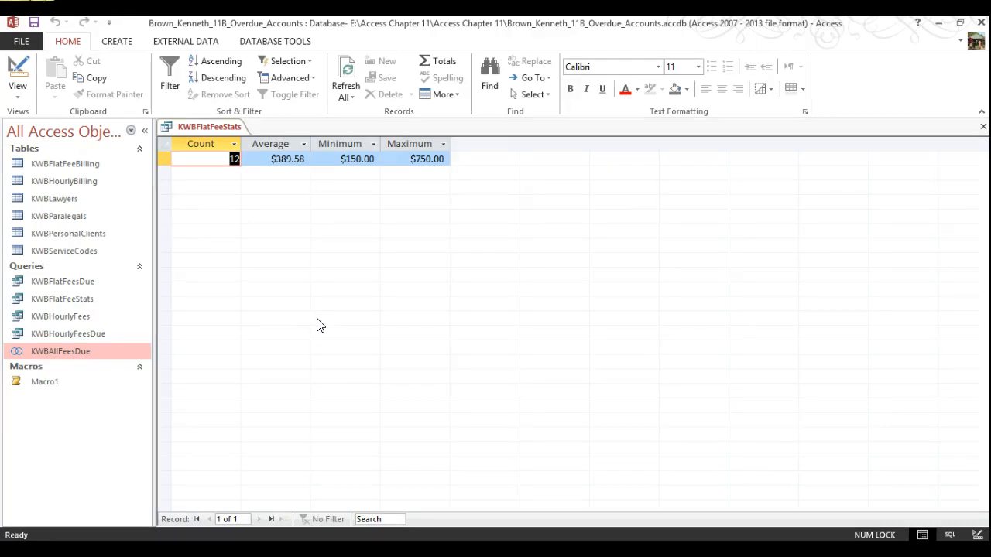
Step: Return to the query's SQL and break the SELECT clause so the Avg, Min and Max expressions each start on their own line
left_click(950, 535)
left_click(338, 144)
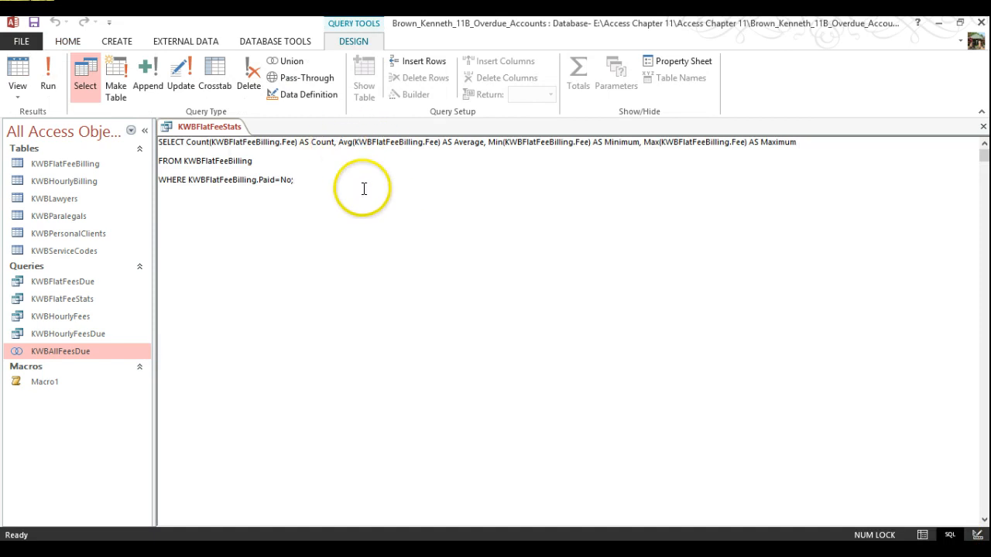
key("Return")
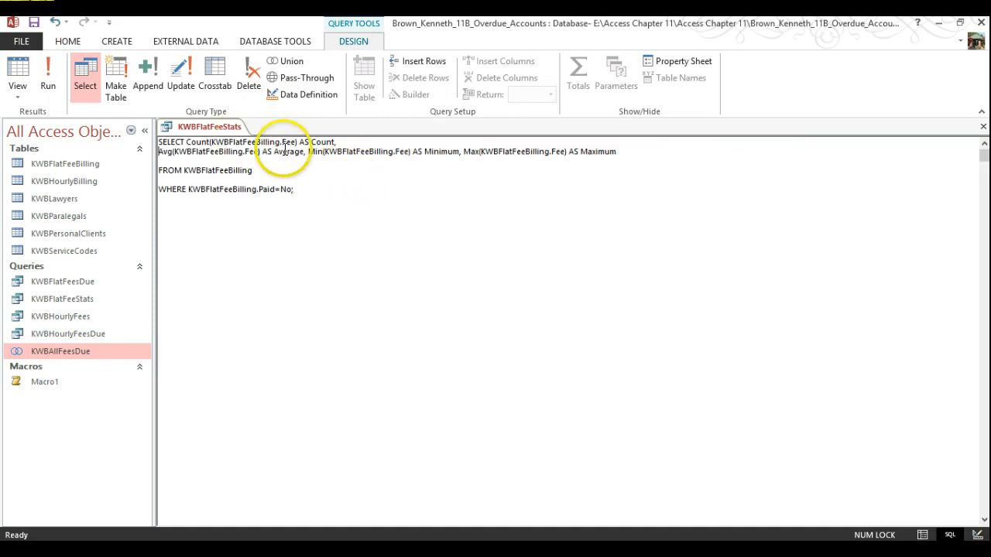
left_click(307, 152)
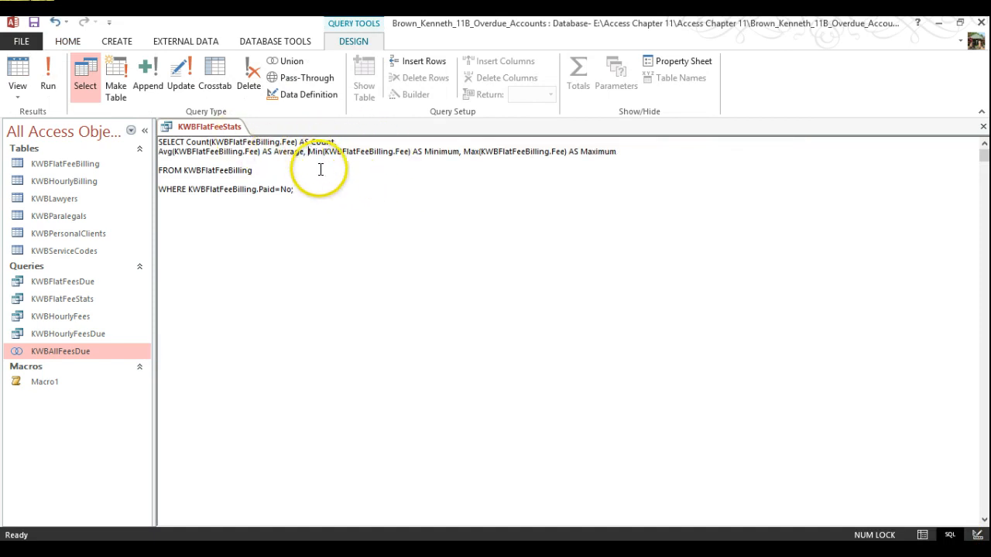
key("Return")
left_click(315, 162)
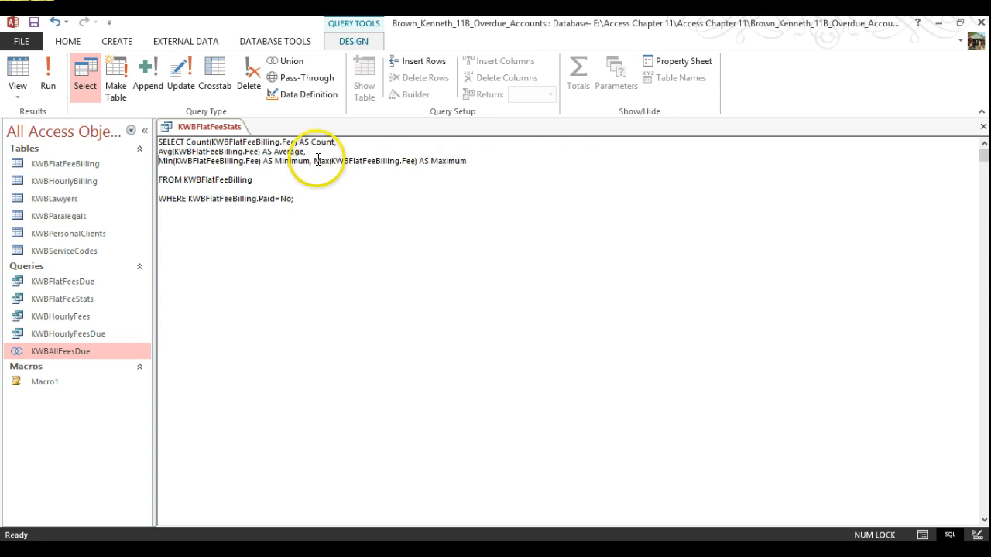
key("Return")
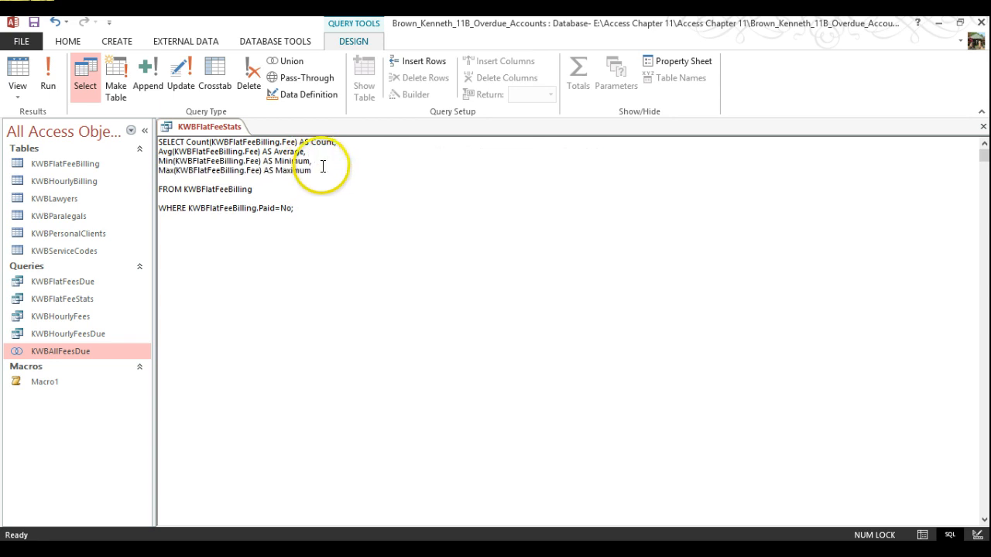
Step: Add Sum(KWBFlatFeeBilling.Fee) AS [Total Flat Fees] as the last SELECT expression, then save and run the query
left_click(323, 167)
key("Return")
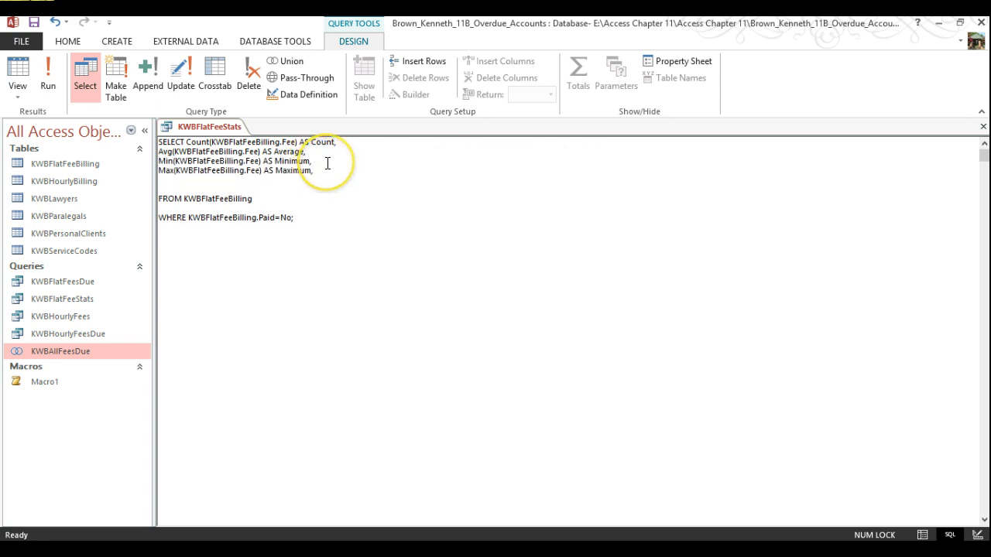
type("Sum(")
type("KWBFlatFeeBilling")
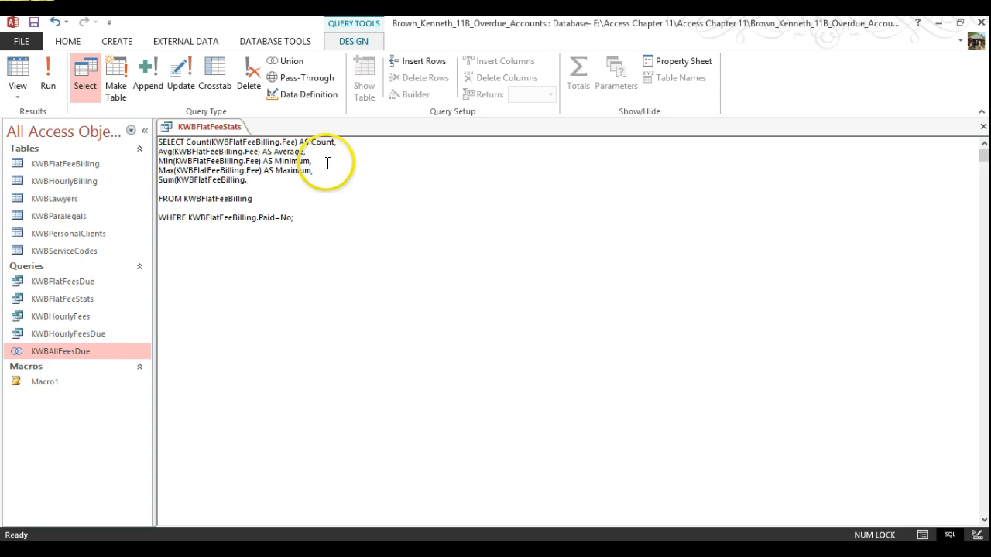
type(".Fee) AS")
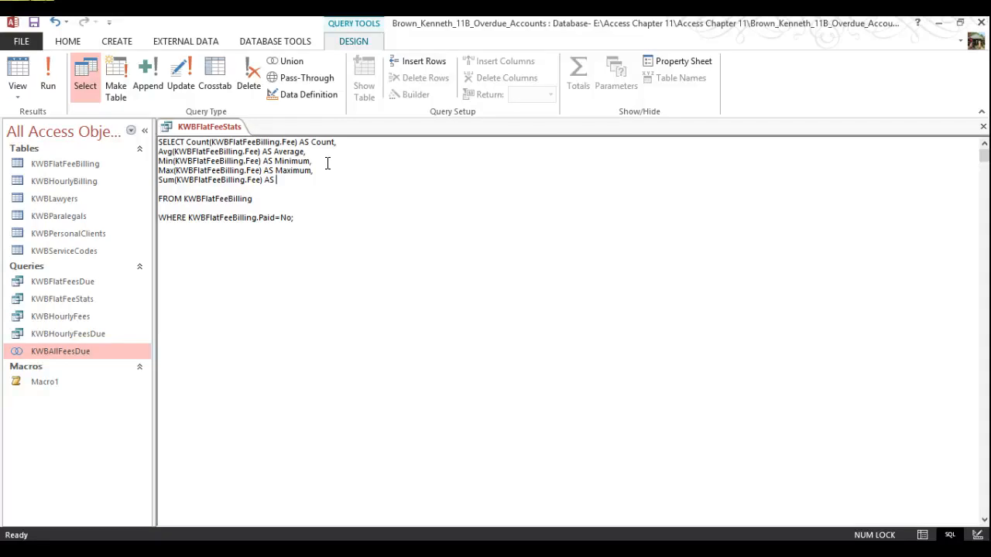
type("Total Flat Fees")
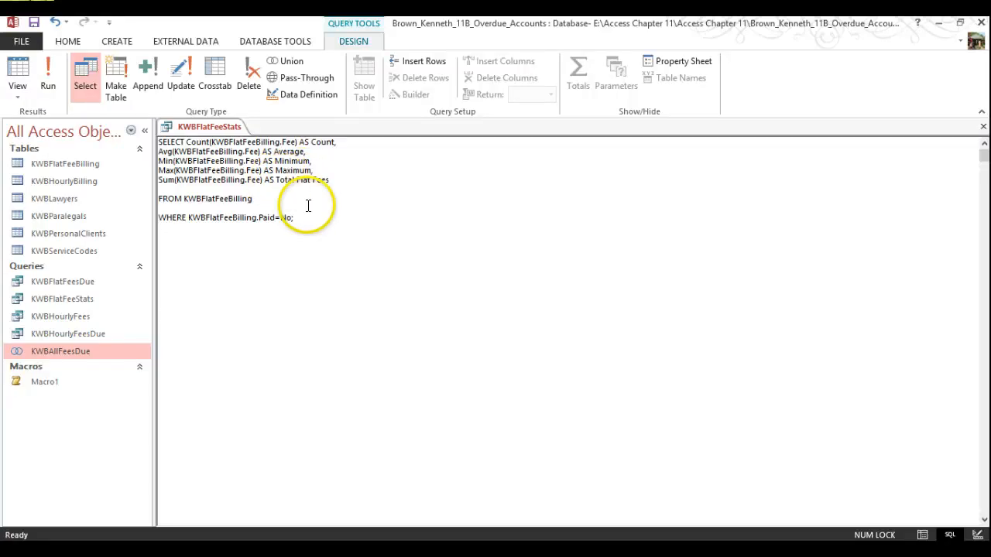
type("[")
left_click(344, 183)
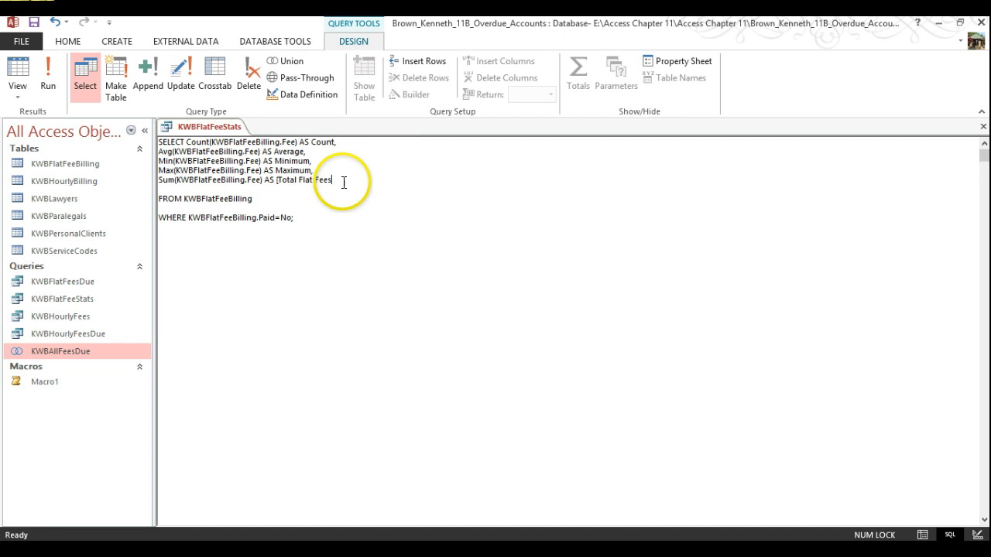
type("]")
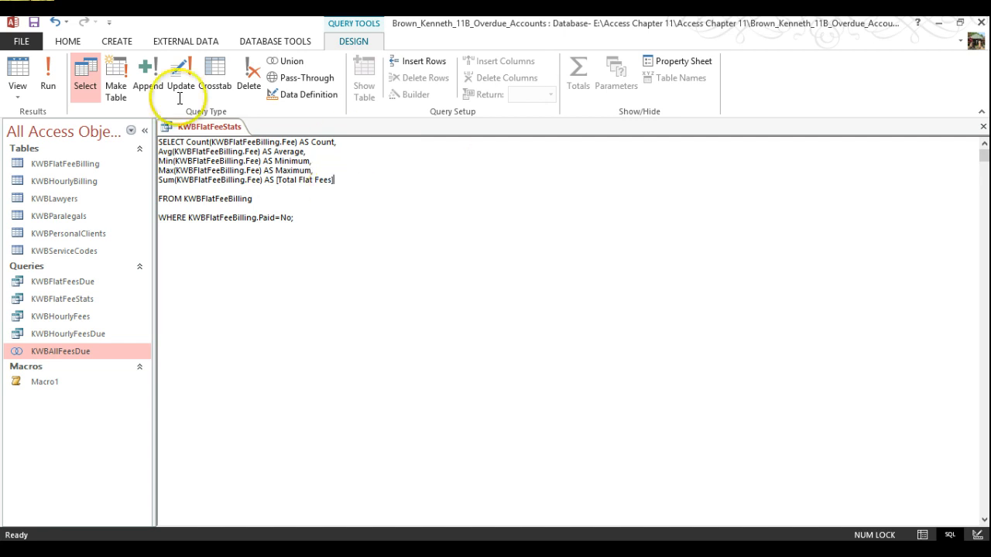
left_click(34, 23)
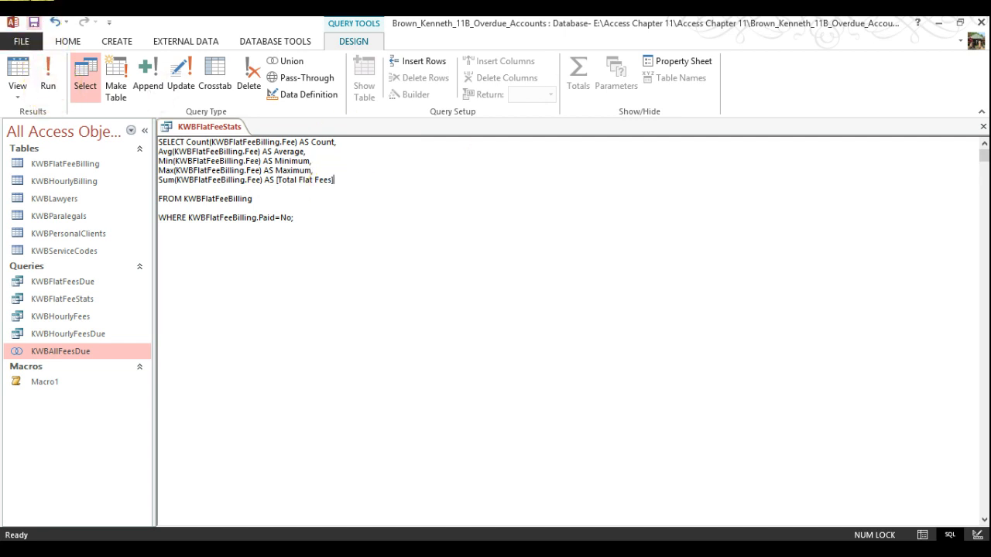
left_click(48, 78)
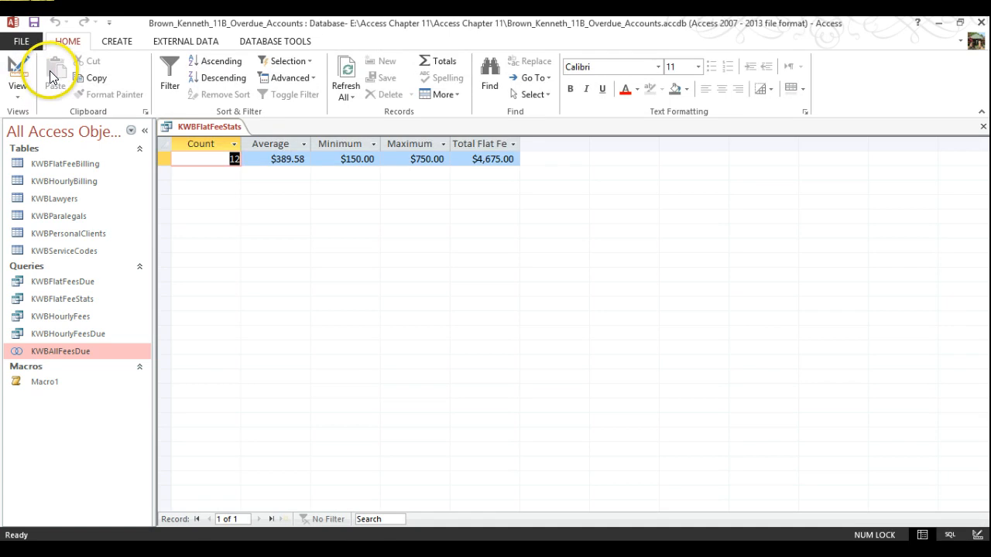
Step: Fit all result columns to their contents, then save and close the KWBFlatFeeStats query
left_click(165, 143)
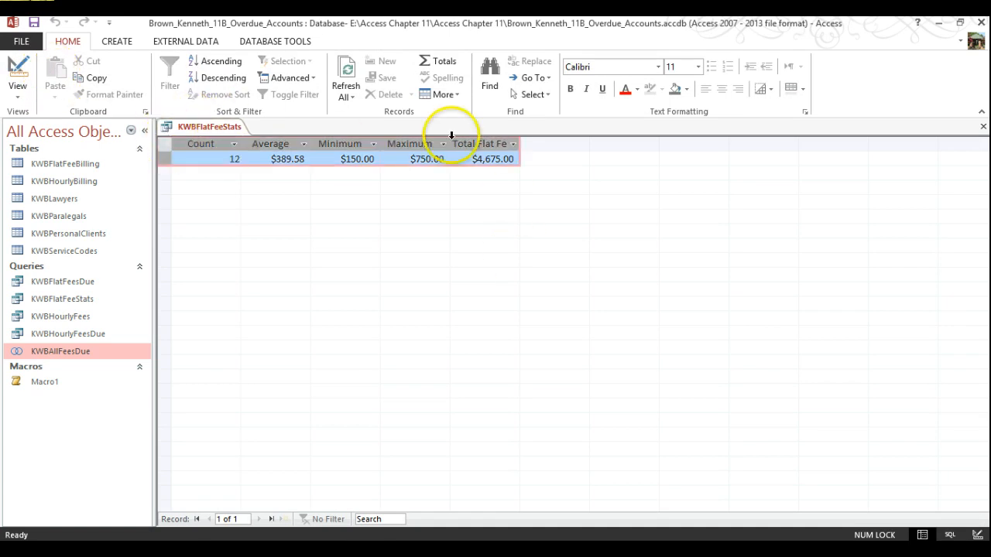
left_click(456, 95)
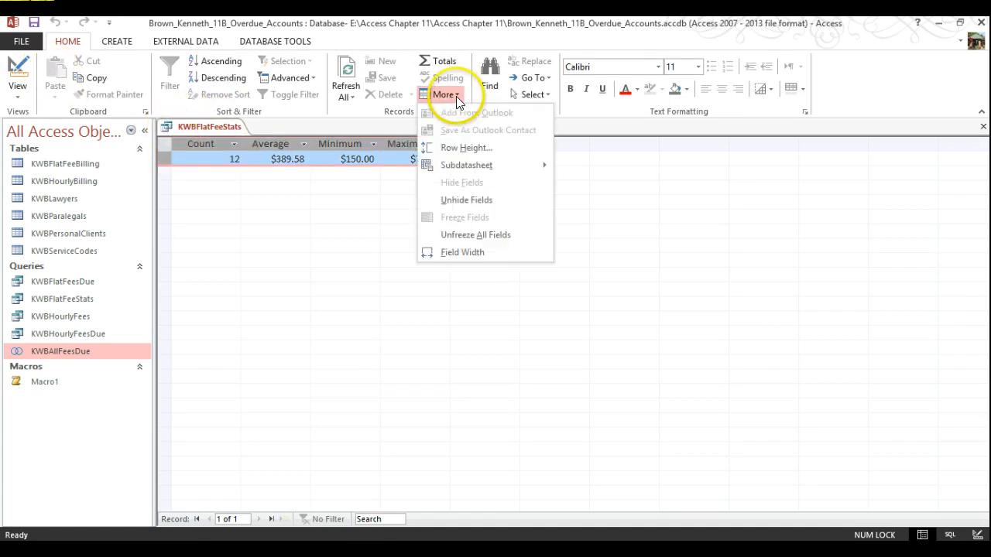
left_click(474, 251)
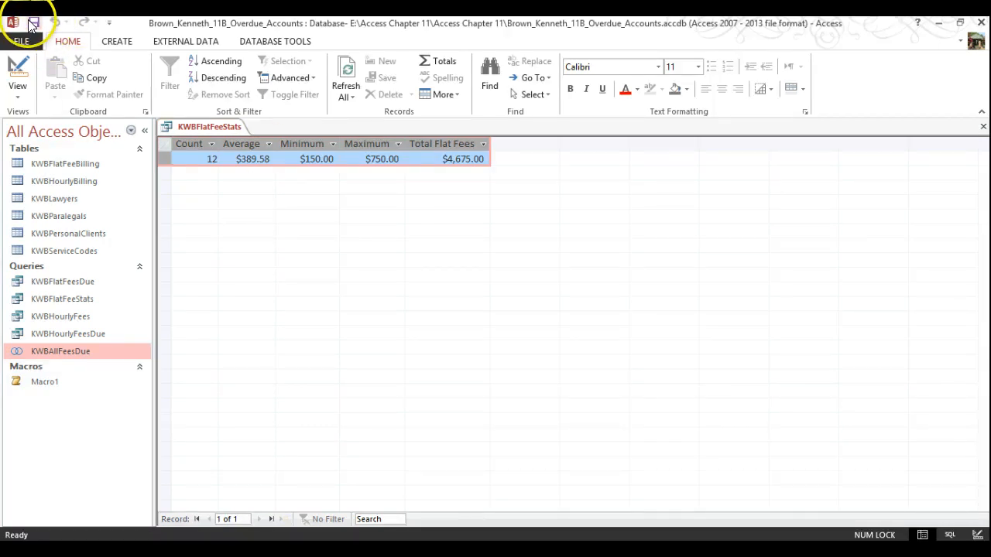
left_click(86, 75)
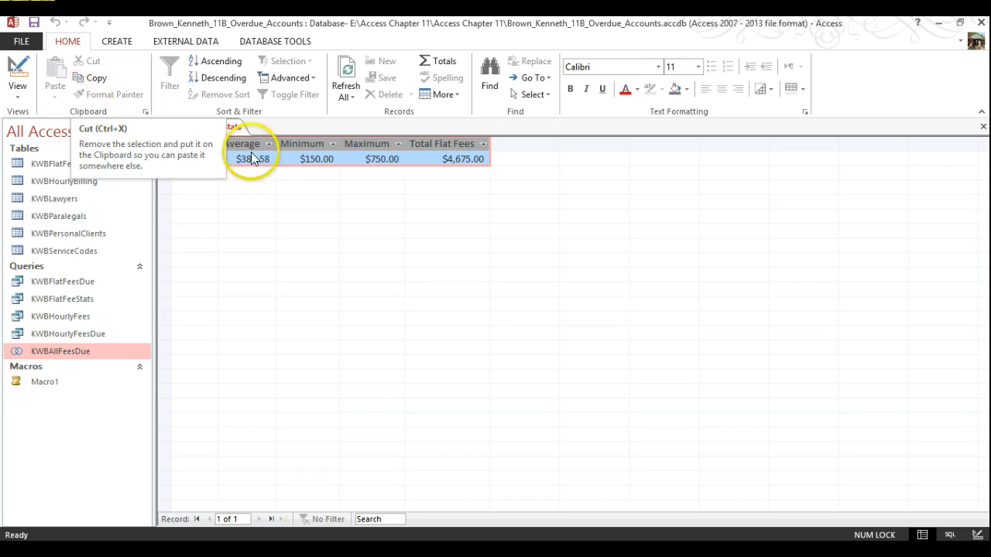
right_click(240, 127)
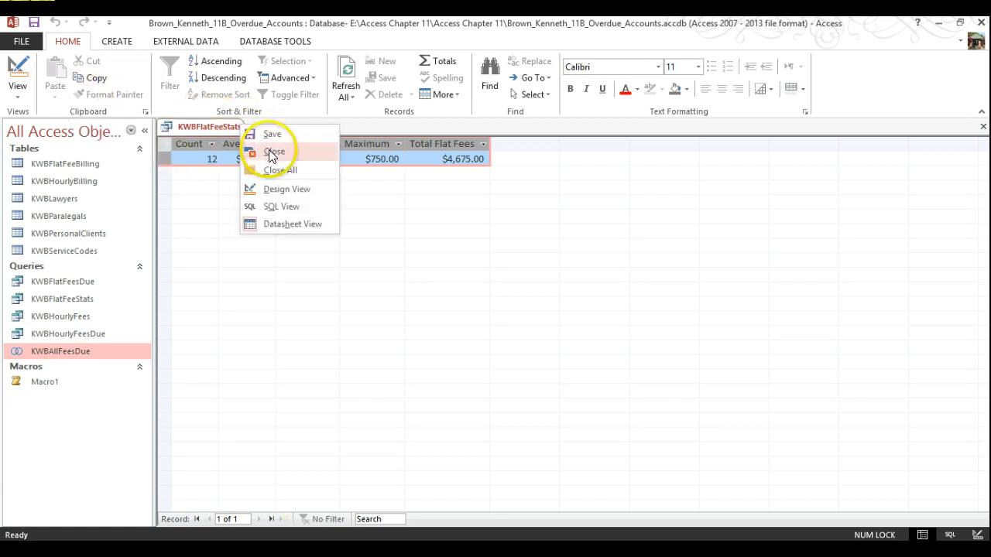
left_click(269, 150)
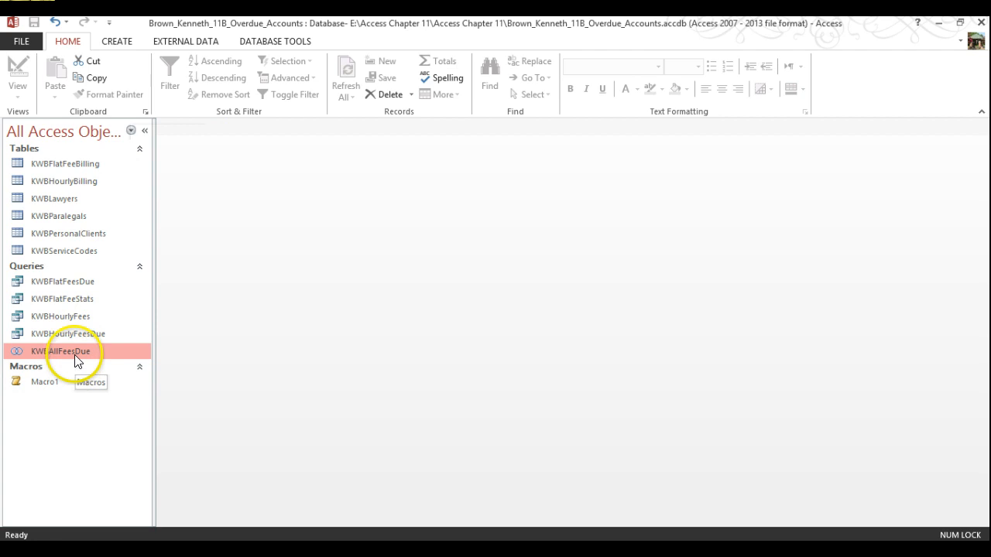
Step: Create a report based on the KWBFlatFeeStats query
left_click(54, 301)
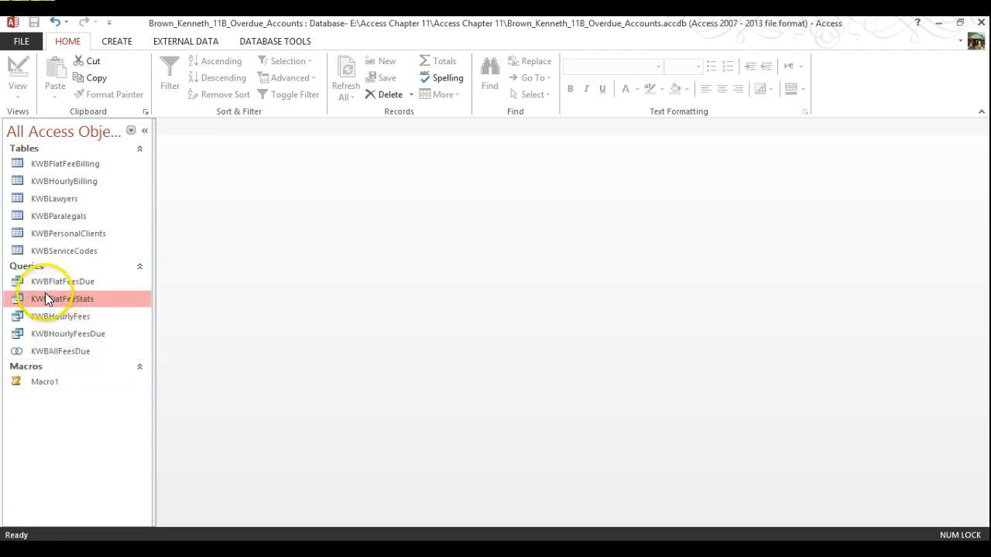
left_click(118, 41)
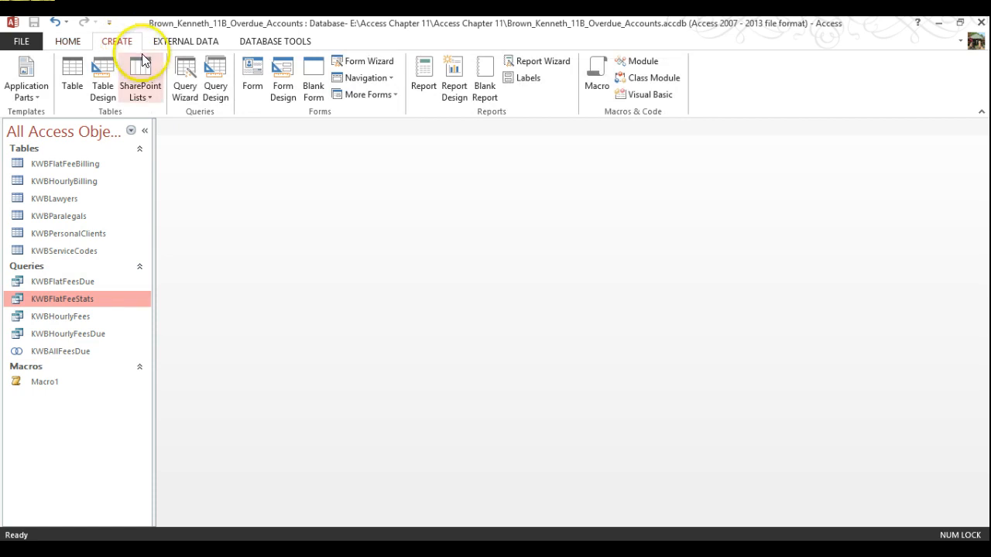
left_click(424, 82)
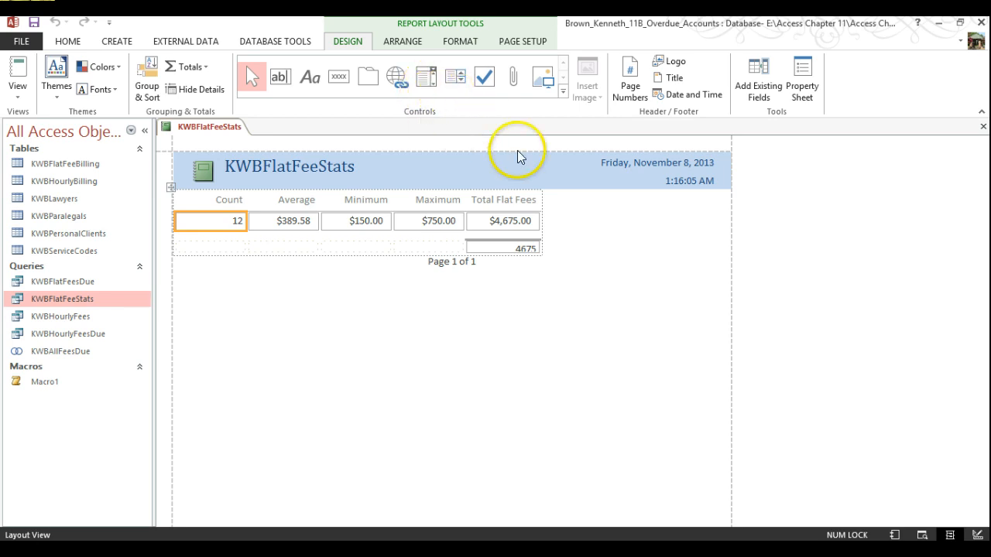
Step: Remove the automatic Sum total from the report's Total Flat Fees column
left_click(506, 199)
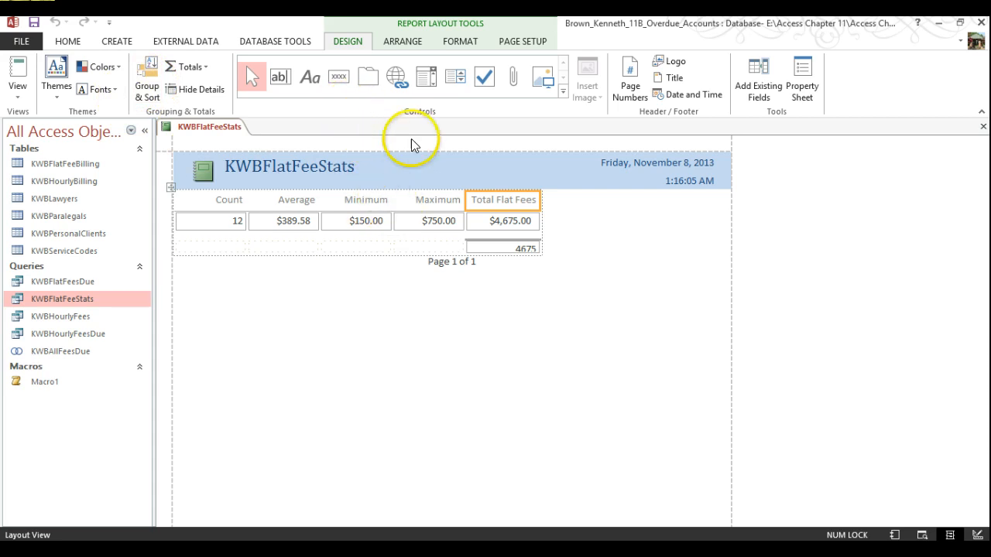
left_click(515, 224)
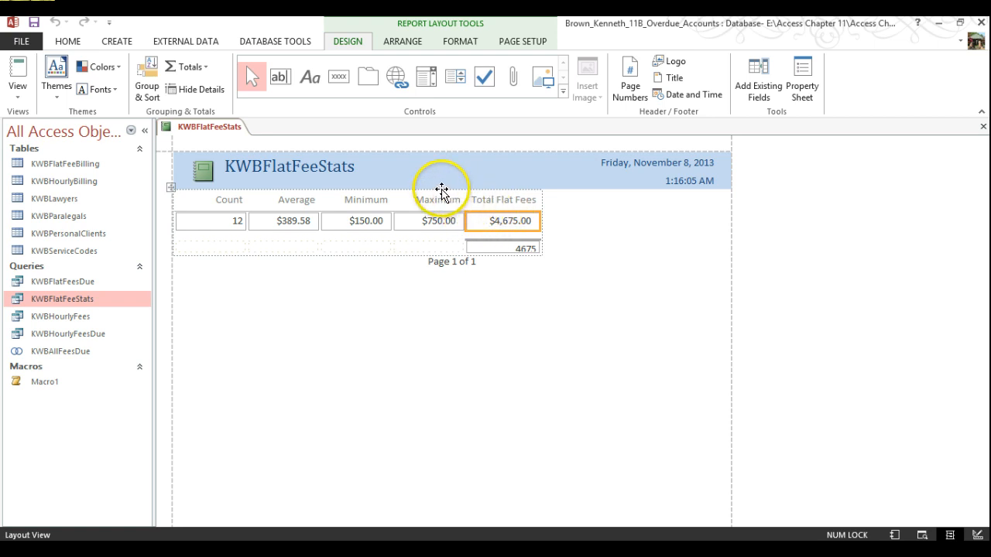
left_click(197, 67)
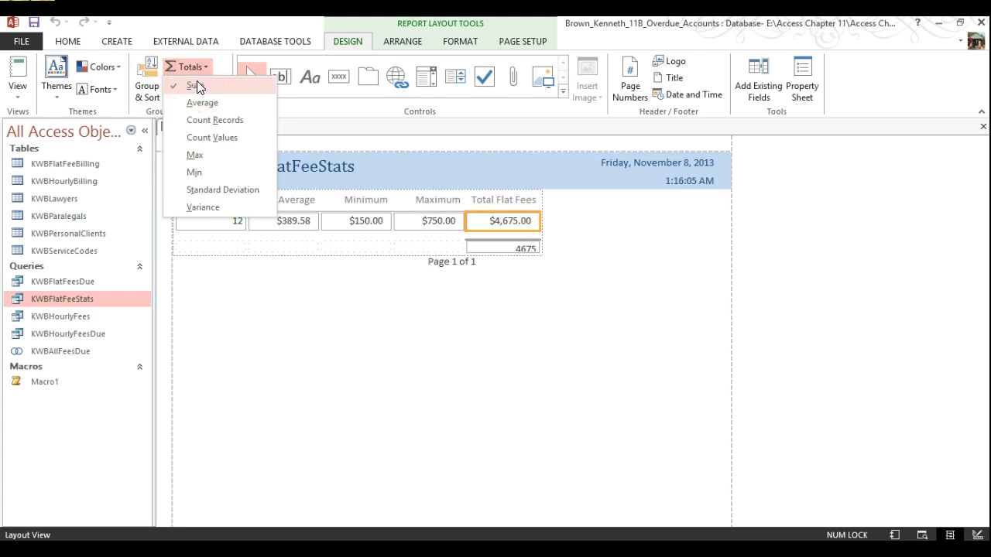
left_click(197, 84)
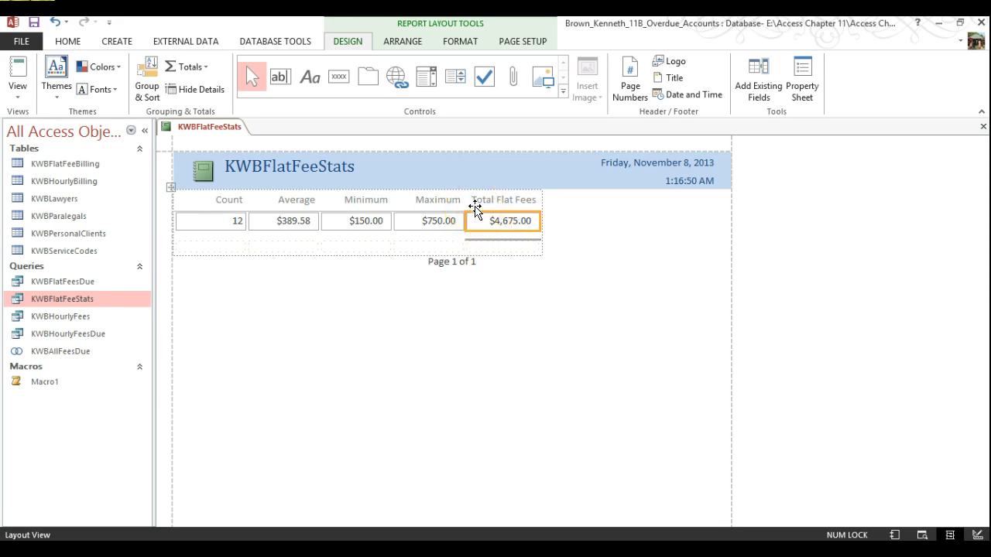
Step: Switch the report to Design View and delete the date and time controls and their empty placeholder cells from the Report Header
left_click(653, 161)
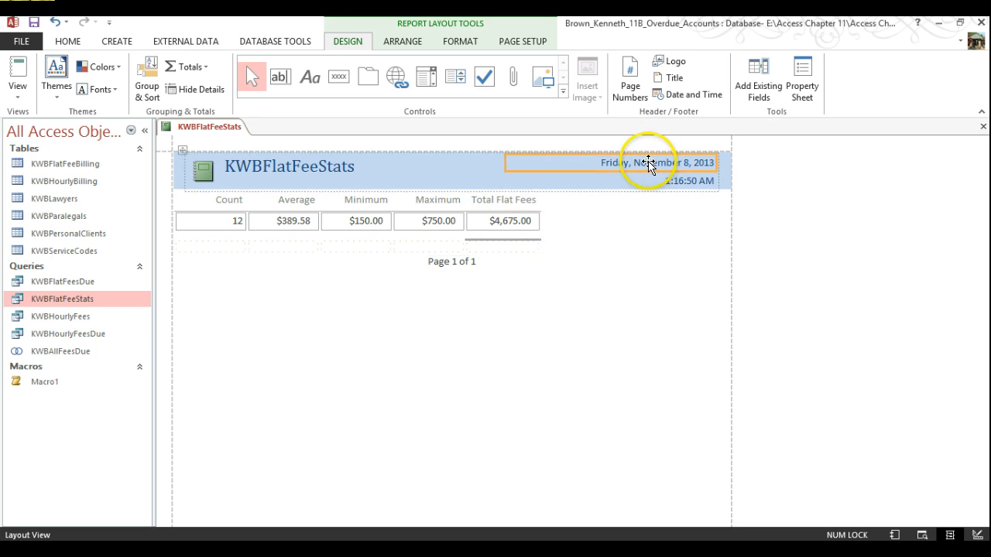
left_click(978, 535)
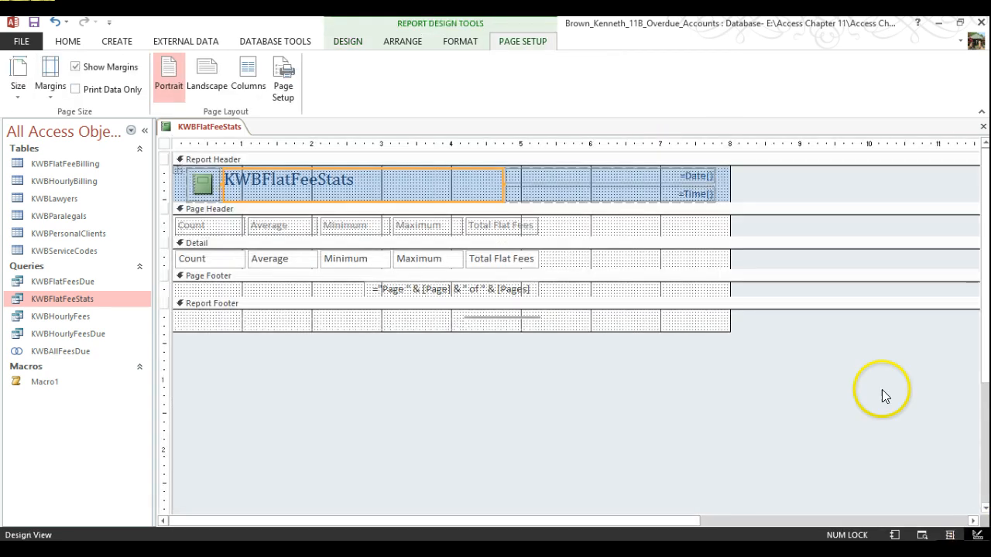
left_click(703, 175)
left_click_drag(707, 175, 706, 194)
key("Delete")
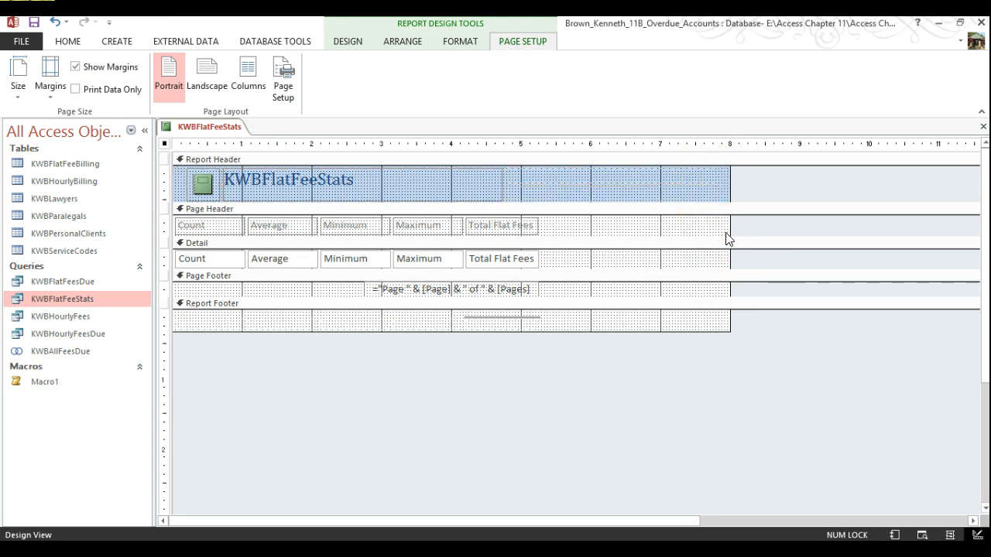
left_click(673, 181)
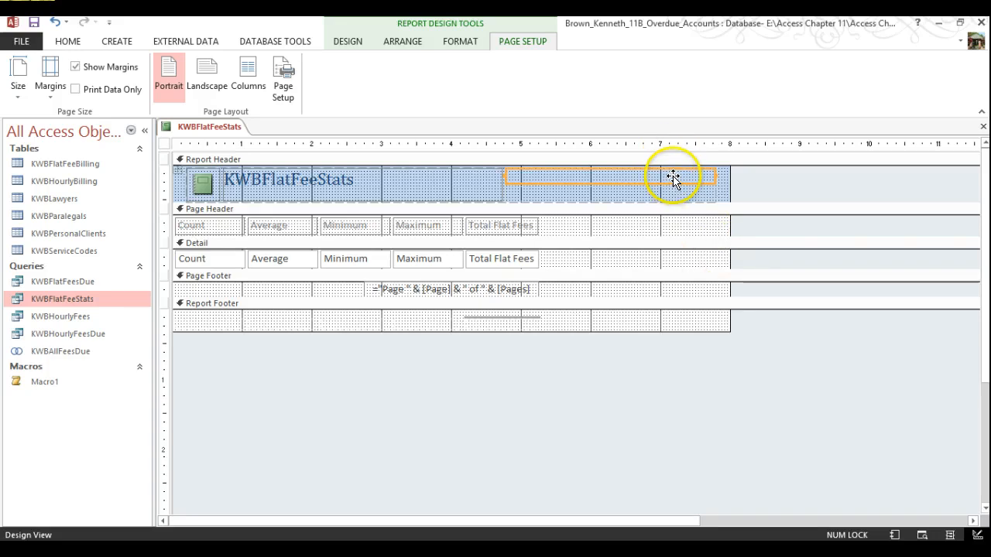
key("Delete")
left_click(678, 181)
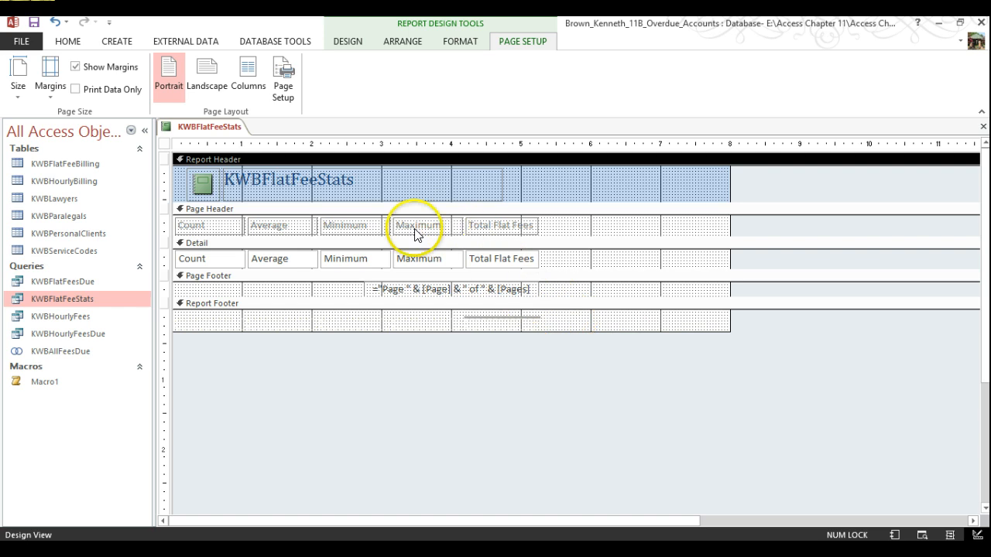
Step: Replace the KWB prefix in the report title with the student's last and first name
left_click(356, 178)
left_click(359, 179)
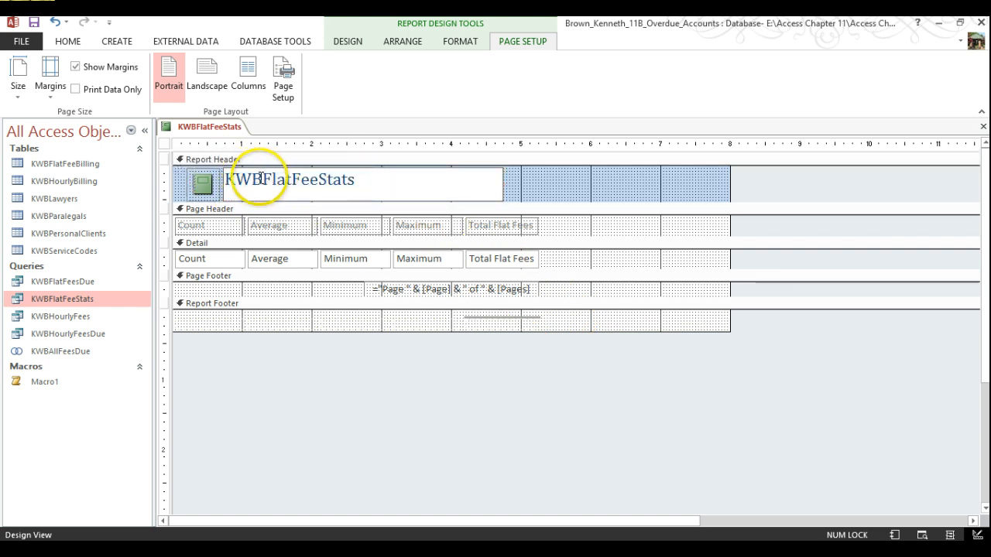
left_click_drag(261, 178, 231, 176)
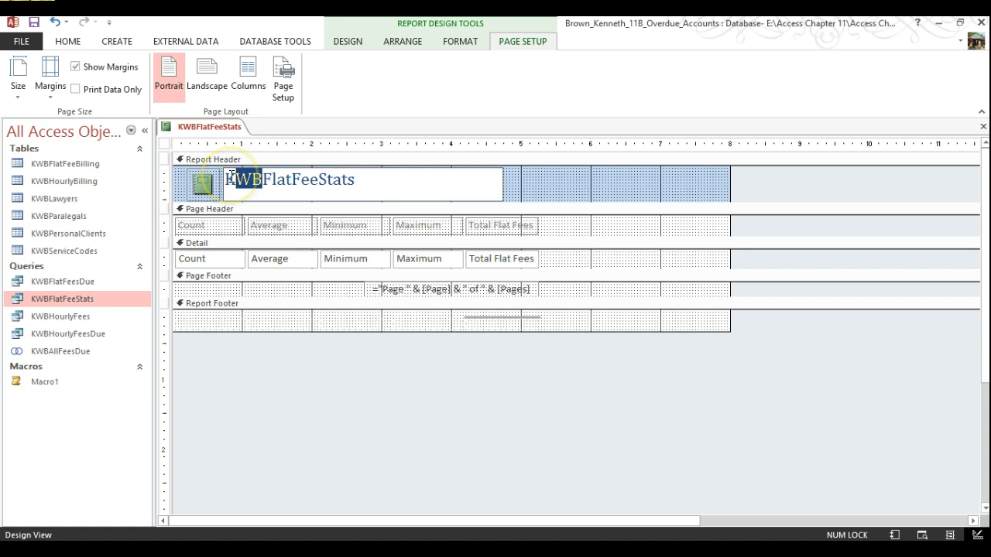
key("BackSpace")
key("BackSpace")
type("Brow")
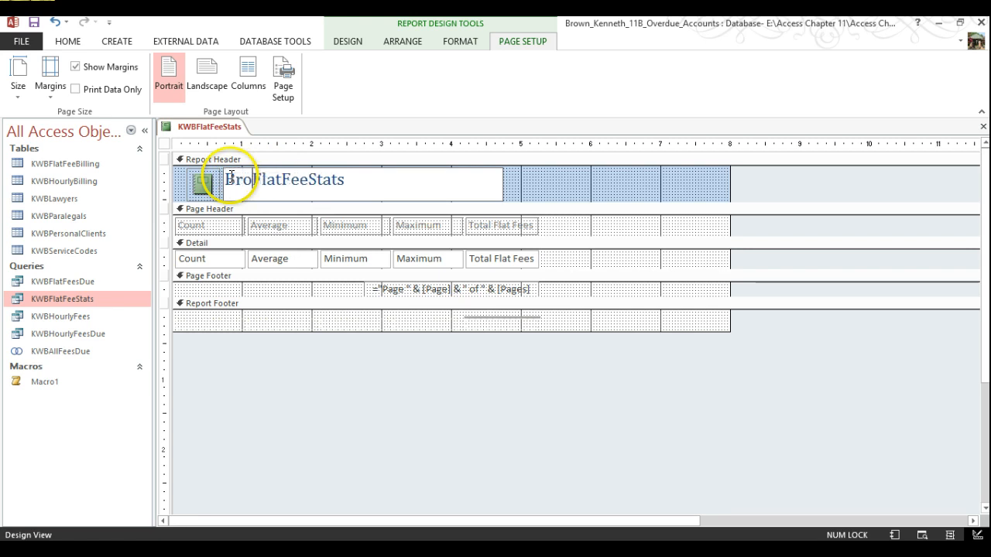
type("k K")
key("BackSpace")
key("BackSpace")
key("BackSpace")
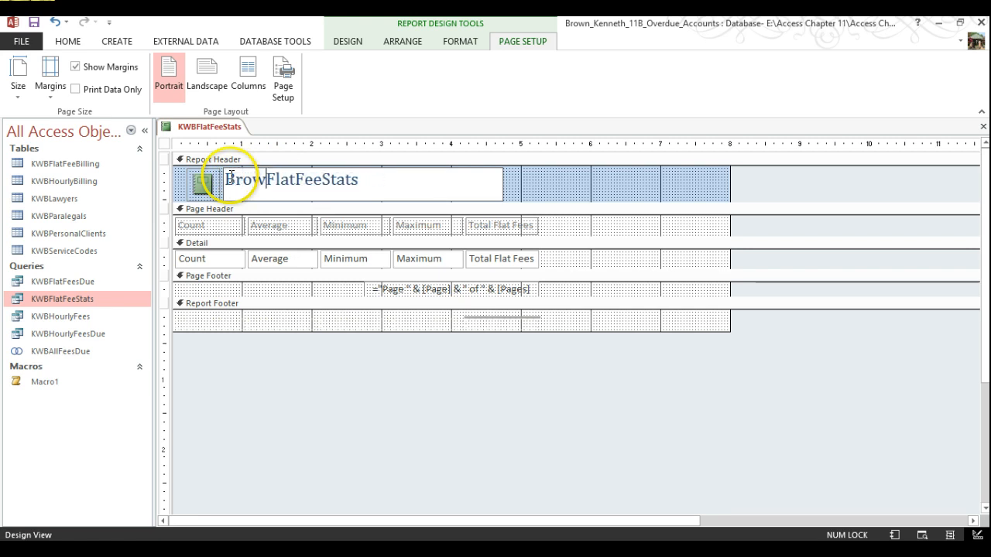
type("n Kenne")
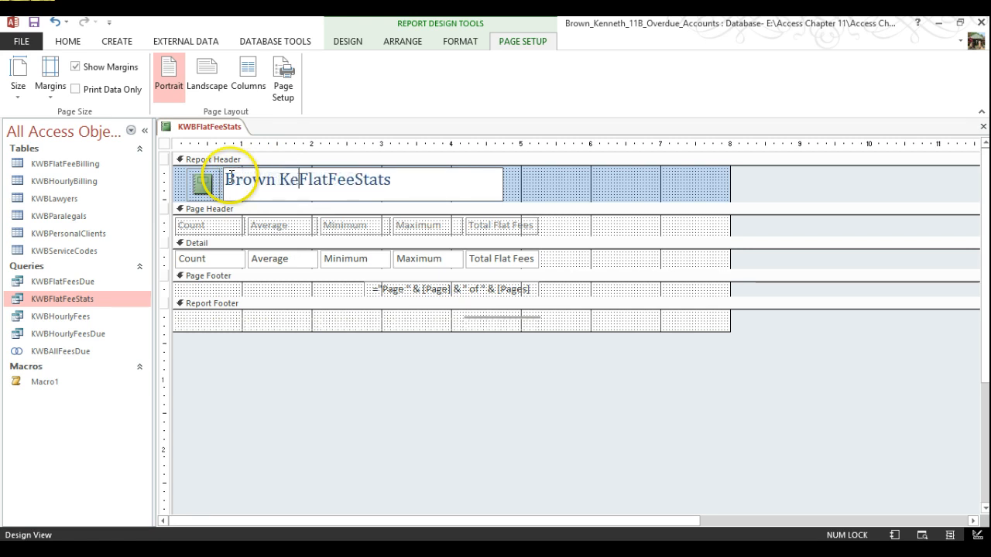
type("th")
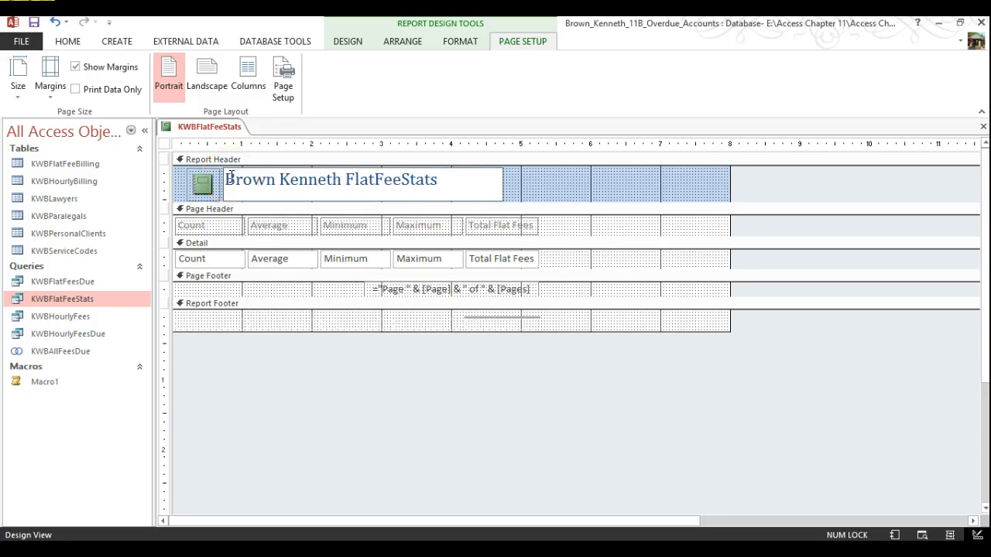
Step: Edit the rest of the report title to read Flat Fee Statistics as separate words
left_click(375, 179)
left_click(406, 179)
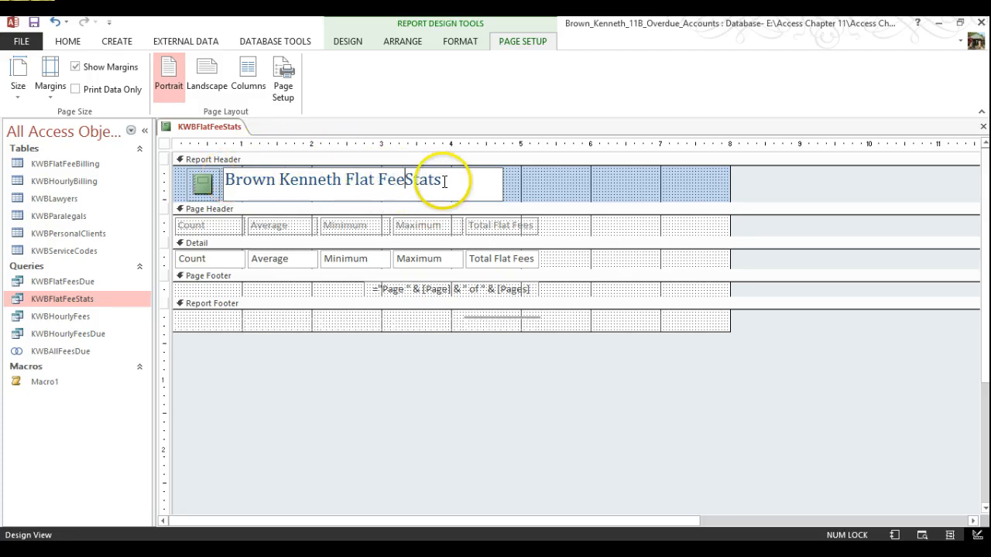
left_click(446, 181)
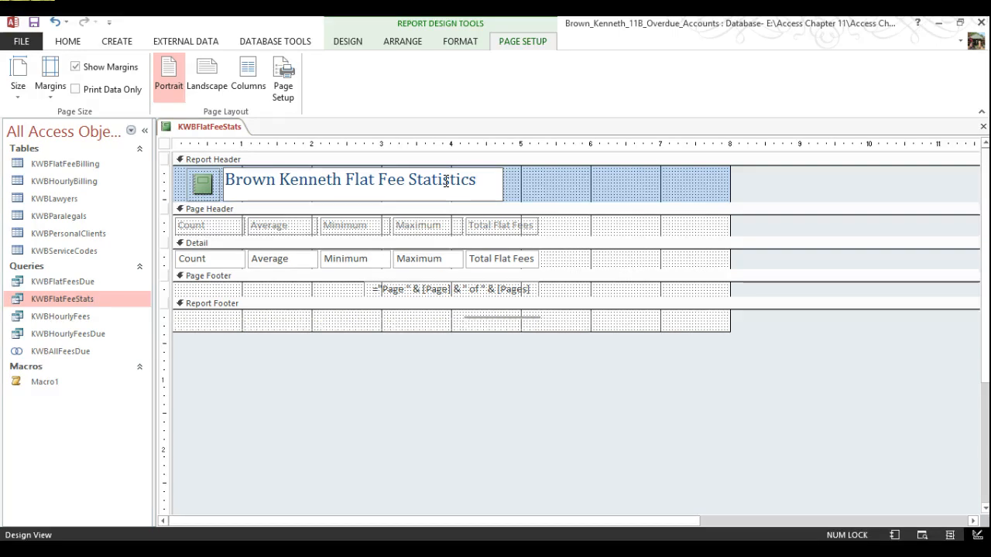
left_click(545, 194)
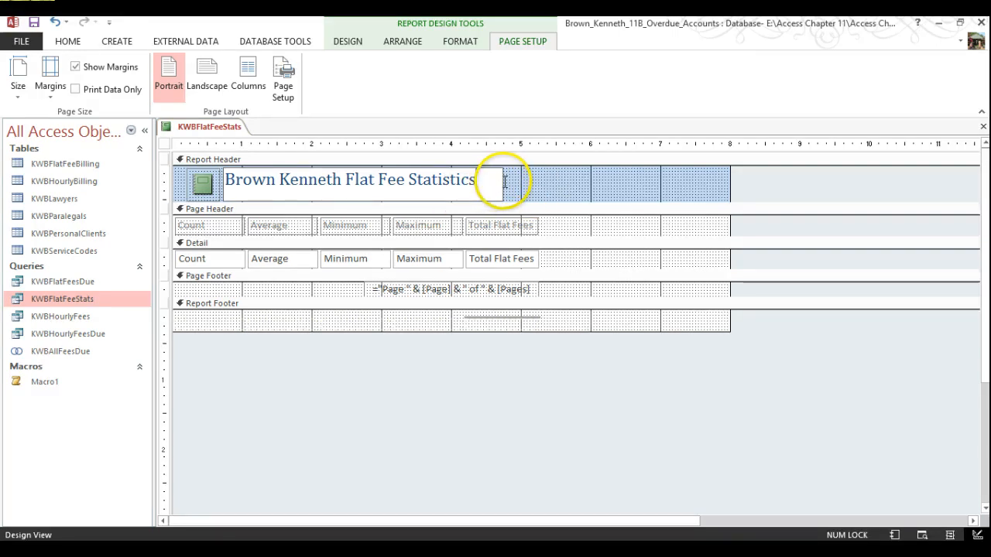
left_click(533, 181)
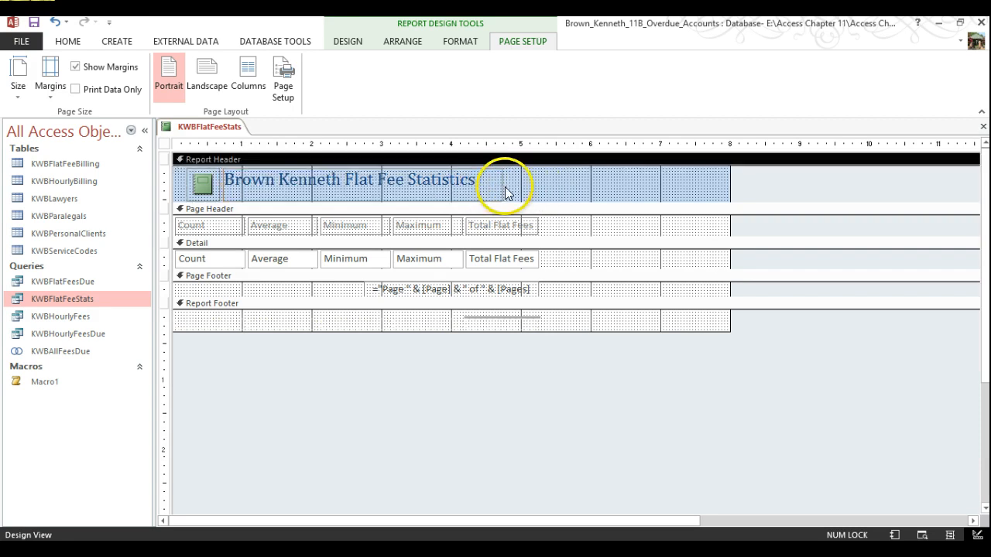
Step: Widen the title control to end at about 5.2 inches on the ruler, and check the report in Report View
left_click(503, 190)
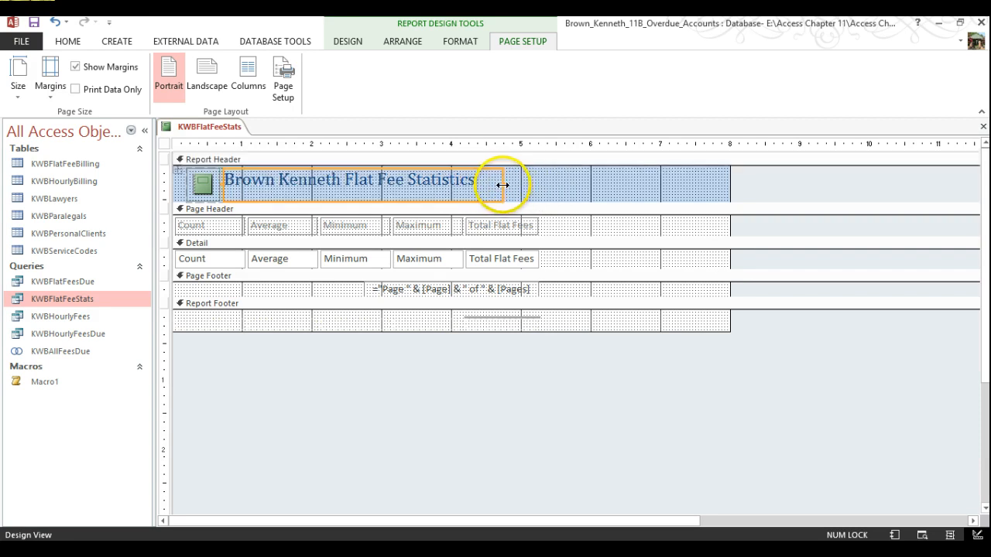
left_click_drag(503, 186, 536, 186)
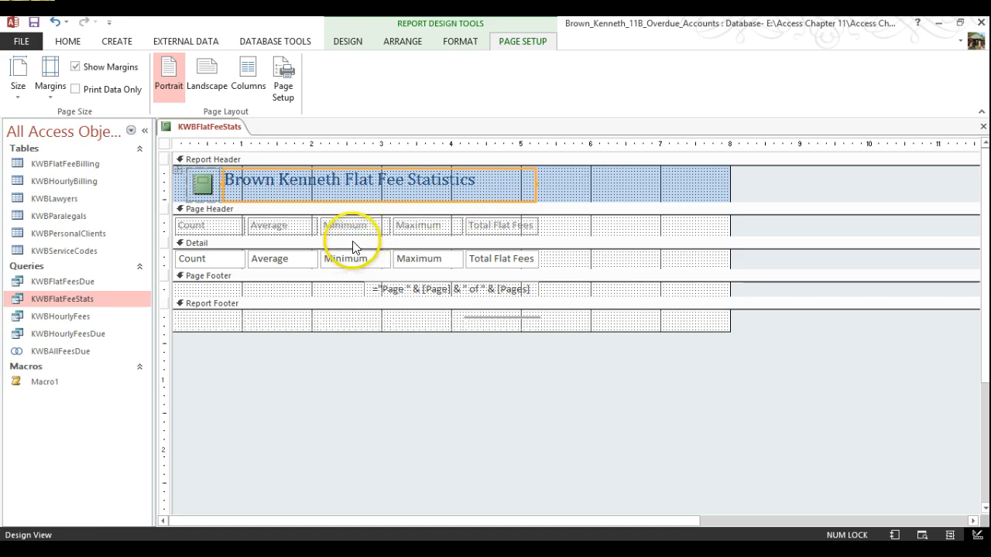
left_click(894, 535)
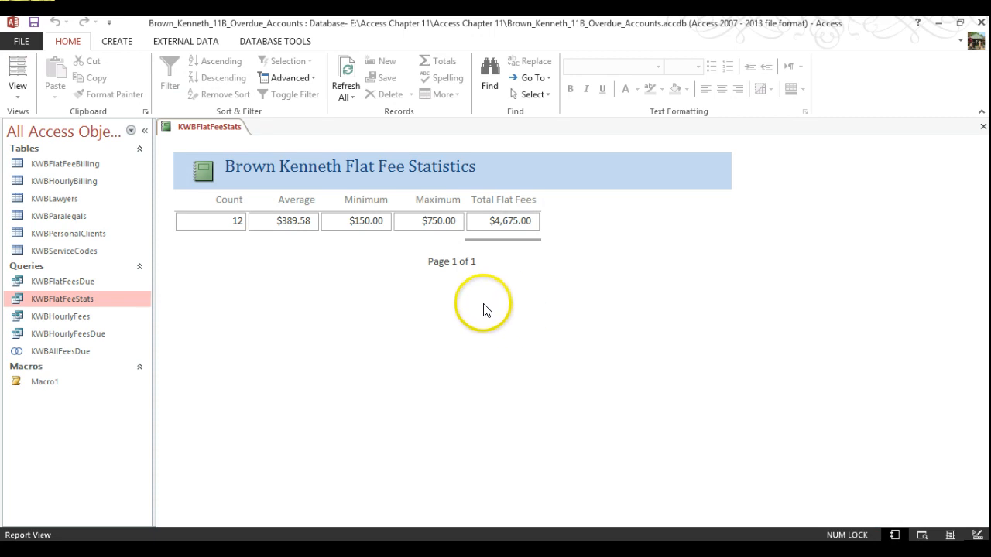
Step: Return to Design View, narrow the report to about 5.5 inches wide, and display it in Report View
left_click(978, 535)
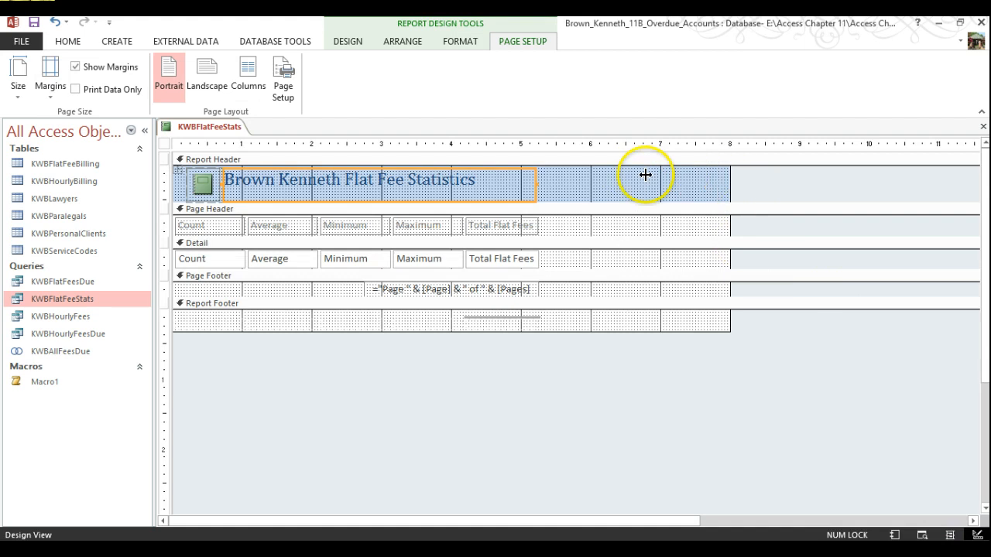
left_click_drag(646, 175, 556, 177)
left_click(894, 535)
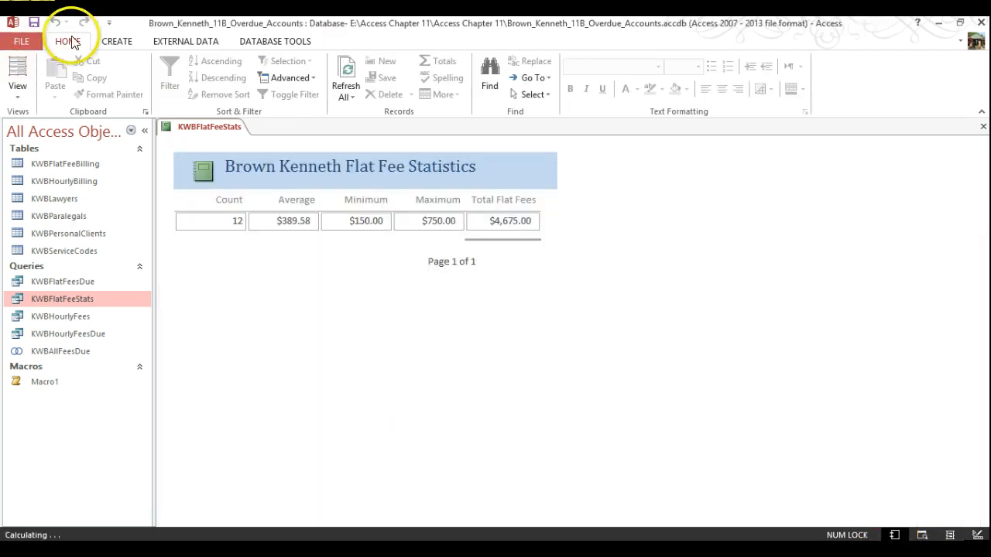
Step: Save the report under the name KWBFlatFeeStats
left_click(19, 44)
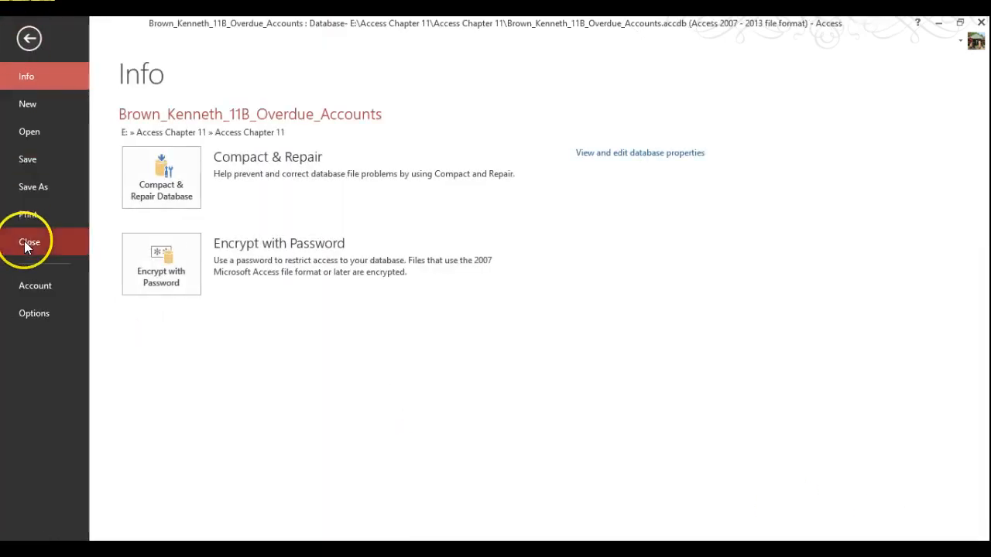
left_click(29, 38)
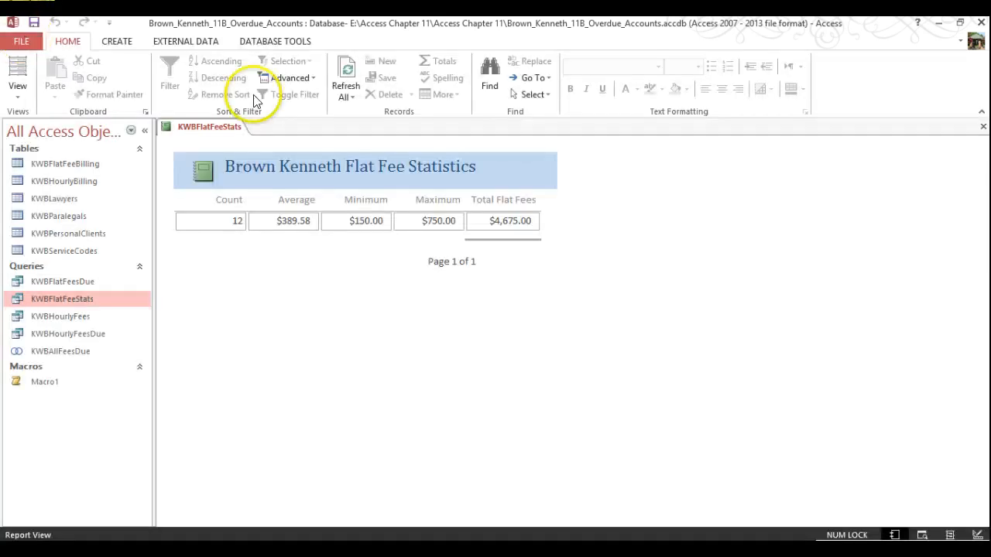
left_click(34, 23)
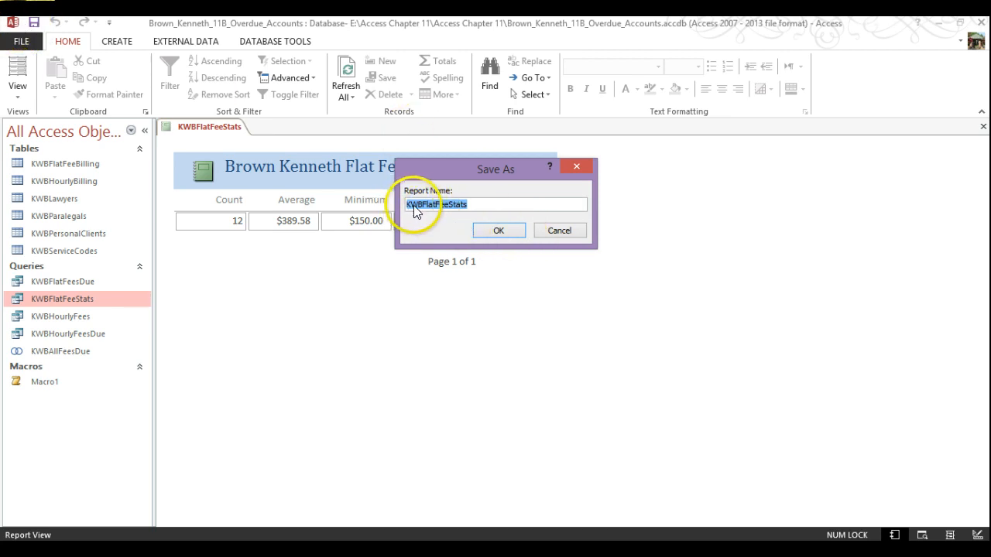
left_click_drag(482, 173, 466, 244)
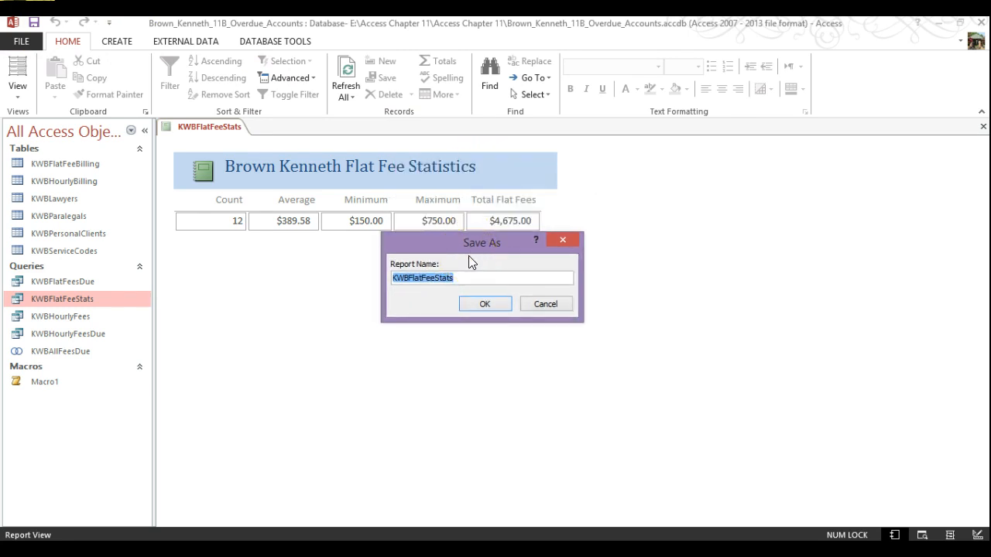
left_click(475, 304)
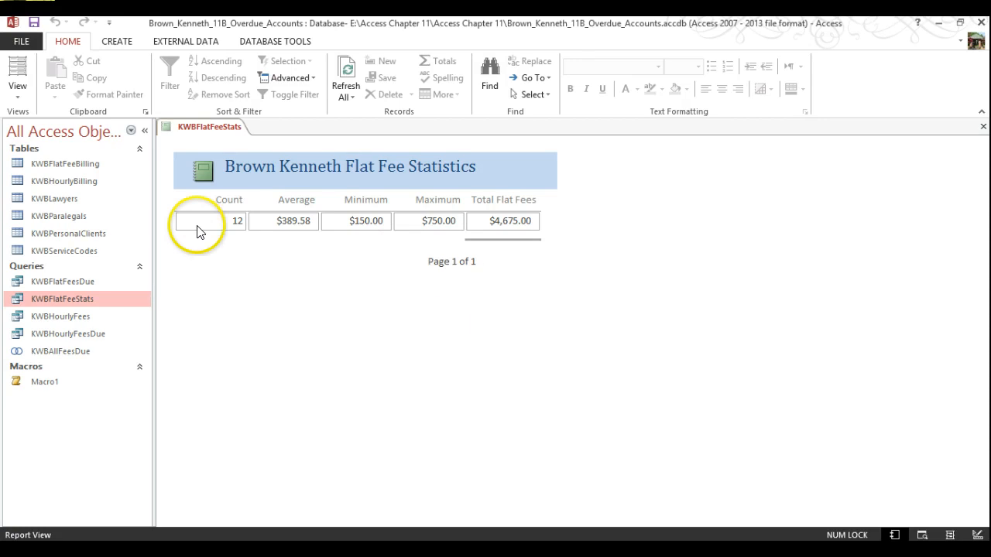
Step: Show the report in Print Preview and start a PDF export into the inner Access Chapter 11 folder on Removable Disk (E:)
left_click(20, 43)
left_click(32, 224)
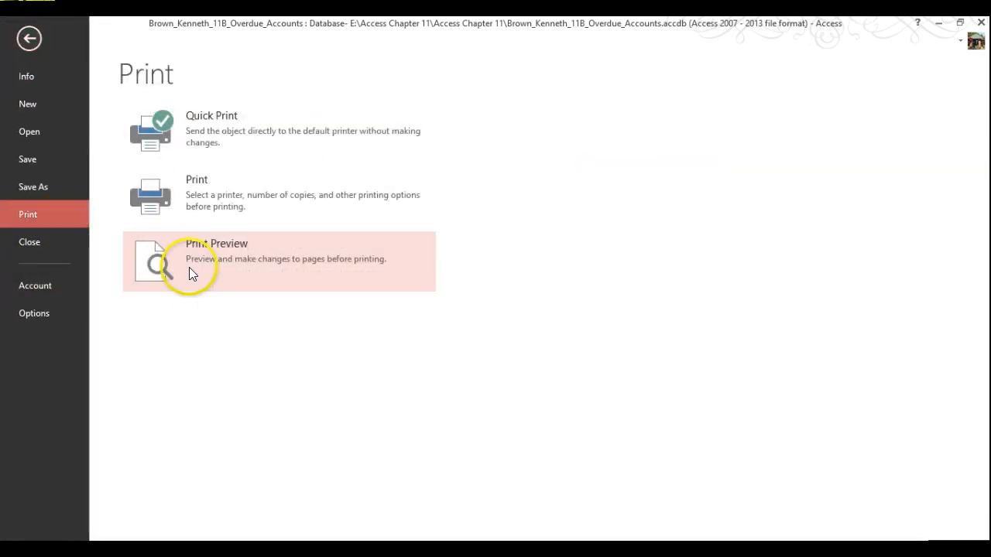
left_click(190, 268)
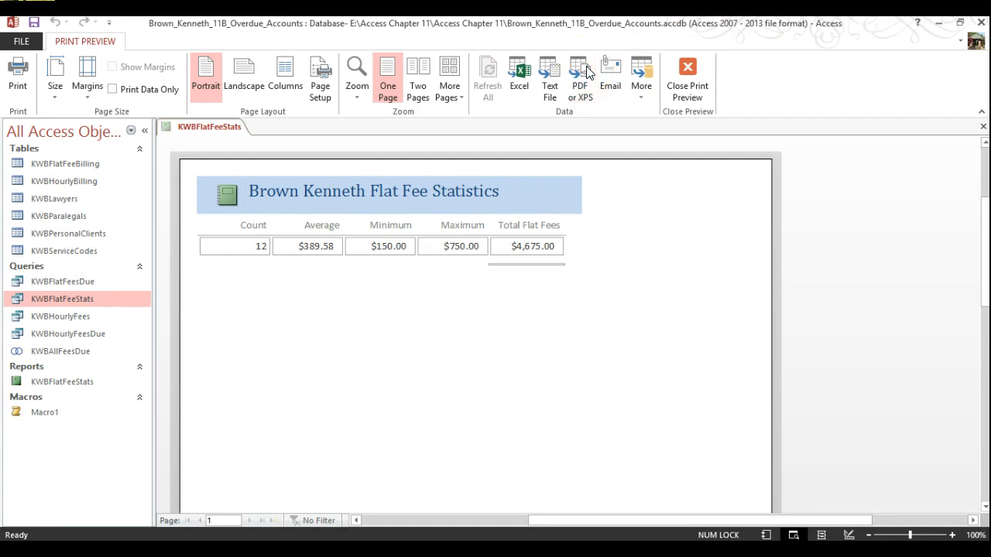
left_click(587, 71)
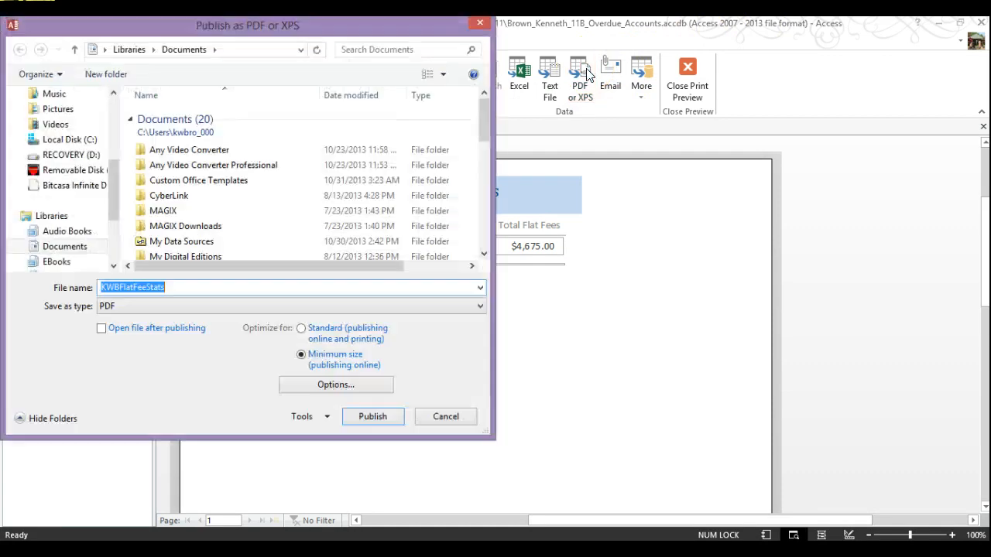
left_click(60, 172)
left_click(193, 147)
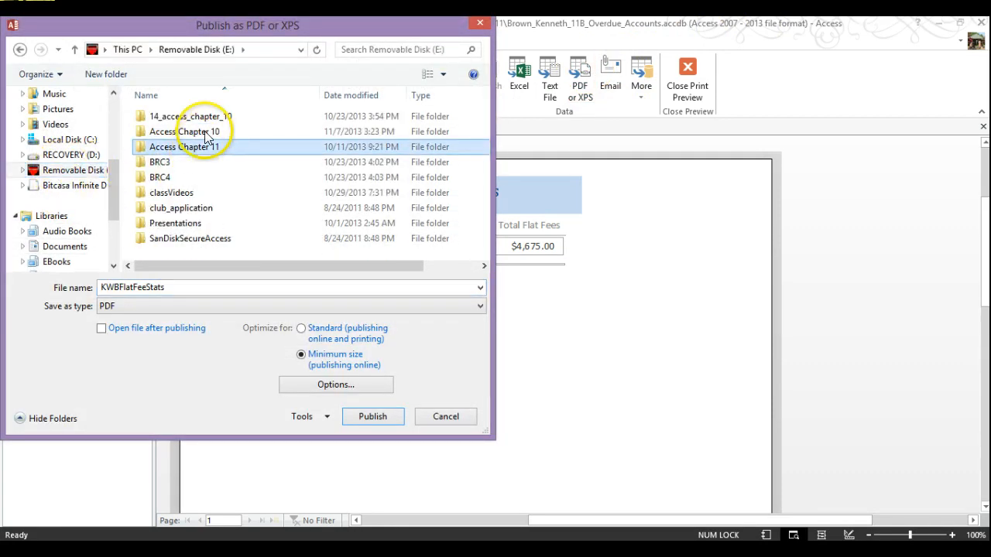
double_click(199, 132)
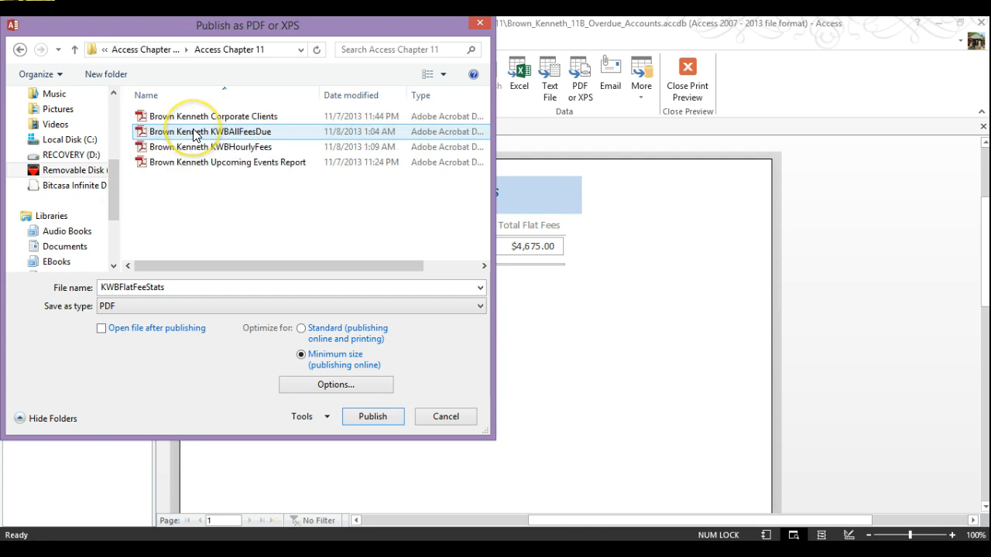
Step: Prefix the file name KWBFlatFeeStats with the student's name, publish the PDF, and finish without saving the export steps
double_click(118, 288)
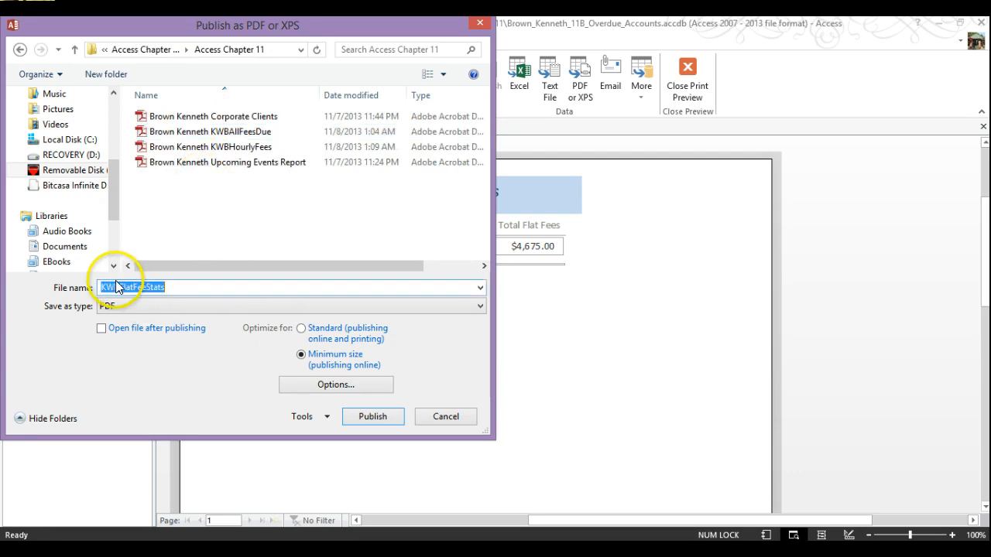
key("Home")
type("B")
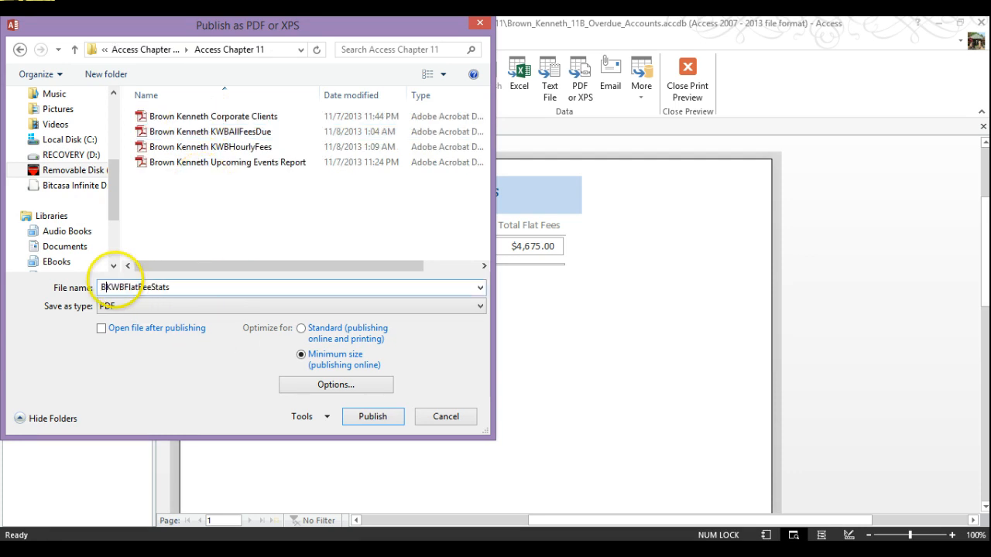
type("rown Kenneth")
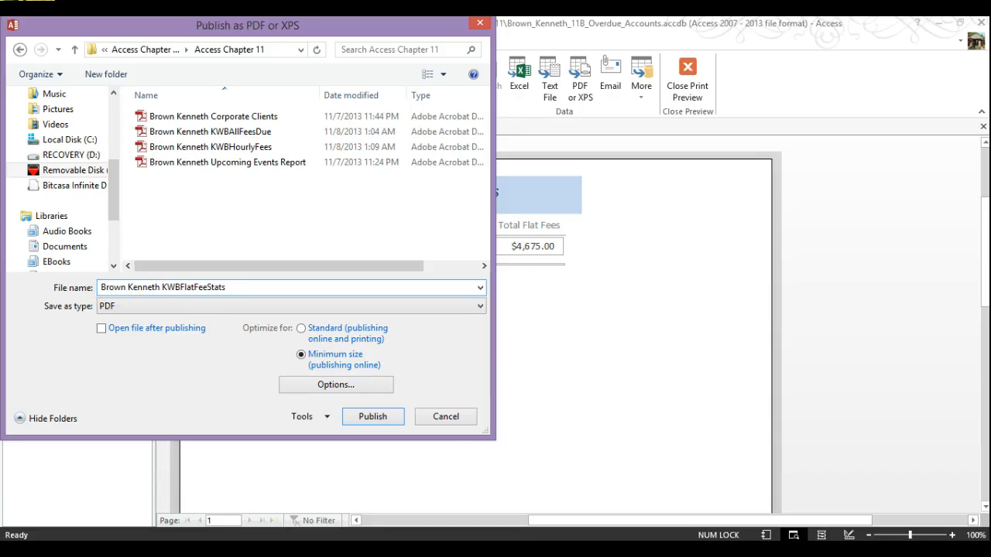
left_click(375, 418)
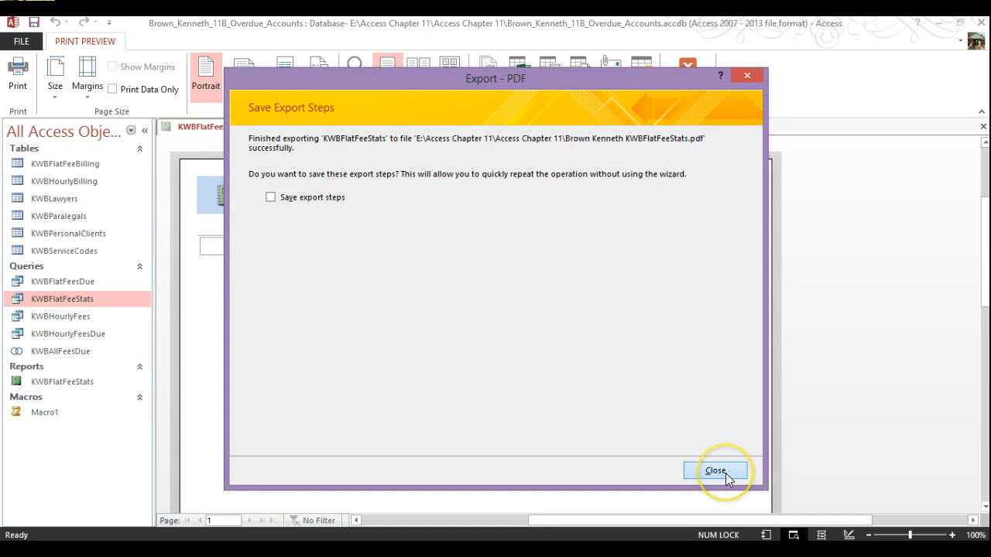
left_click(715, 471)
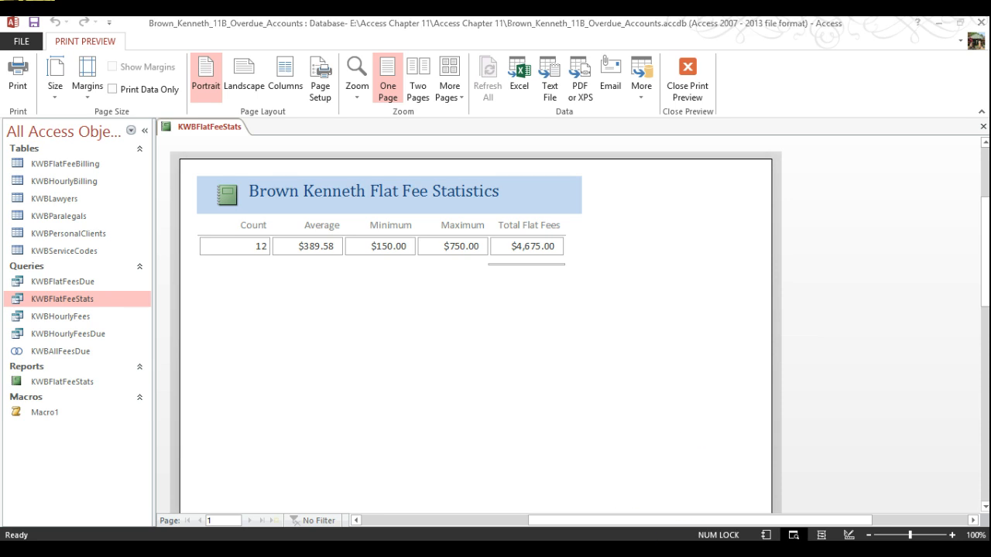
Step: Switch to File Explorer, open the inner Access Chapter 11 folder, and select the 11B Overdue Accounts database file
key("alt+Tab")
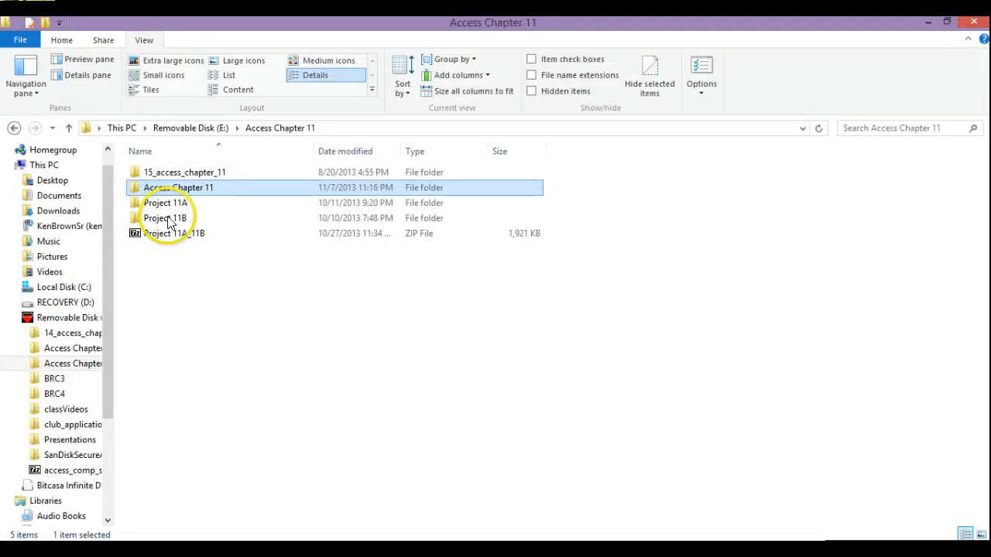
double_click(192, 189)
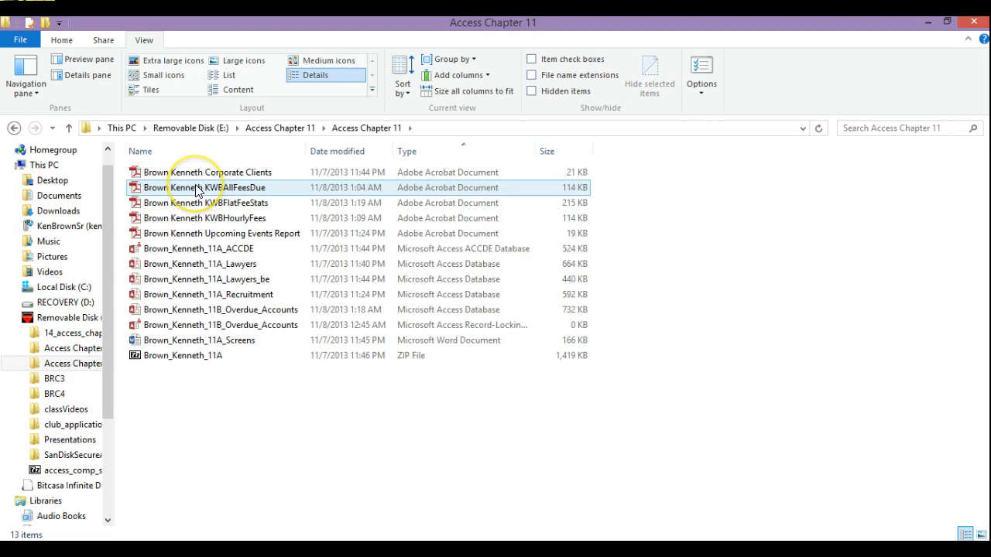
left_click(464, 160)
left_click(465, 160)
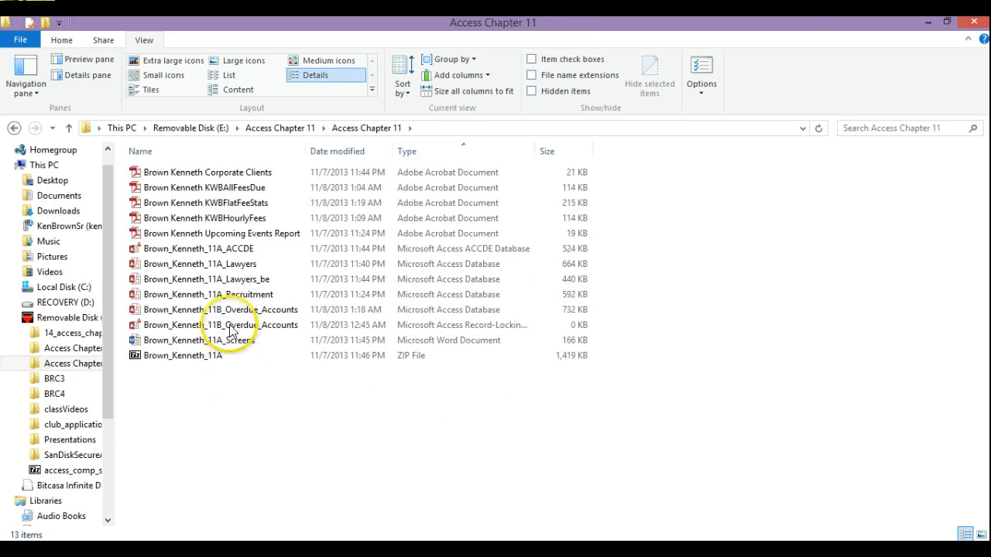
left_click(215, 300)
left_click(213, 300)
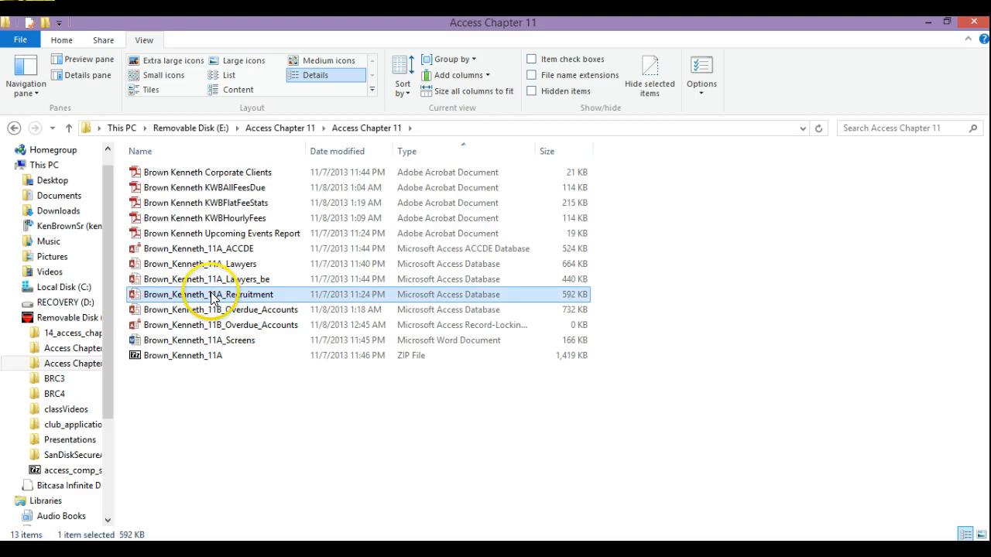
left_click(211, 312)
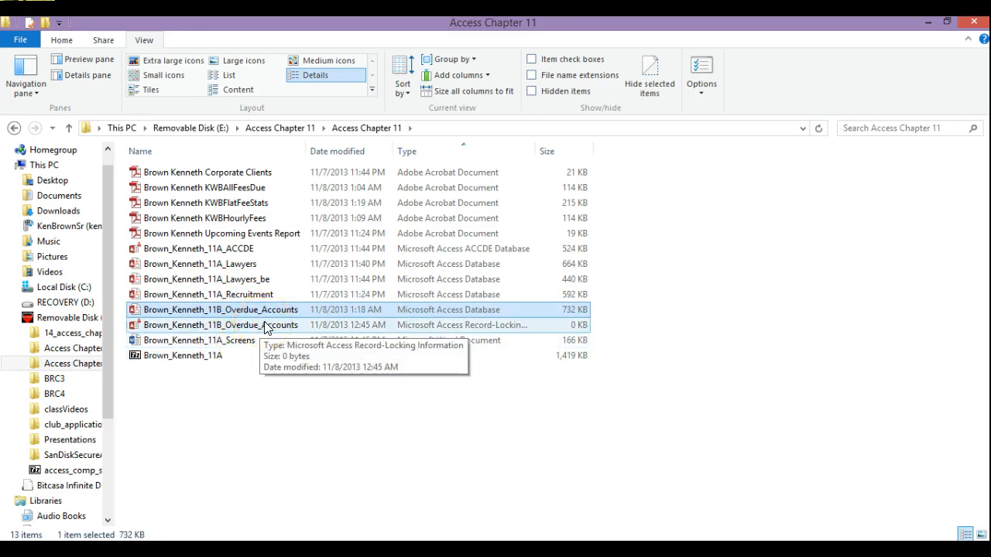
Step: Close the database in Access and, in File Explorer, compress the three KWB PDFs and the 11B Overdue Accounts database into one zipped folder
left_click(531, 517)
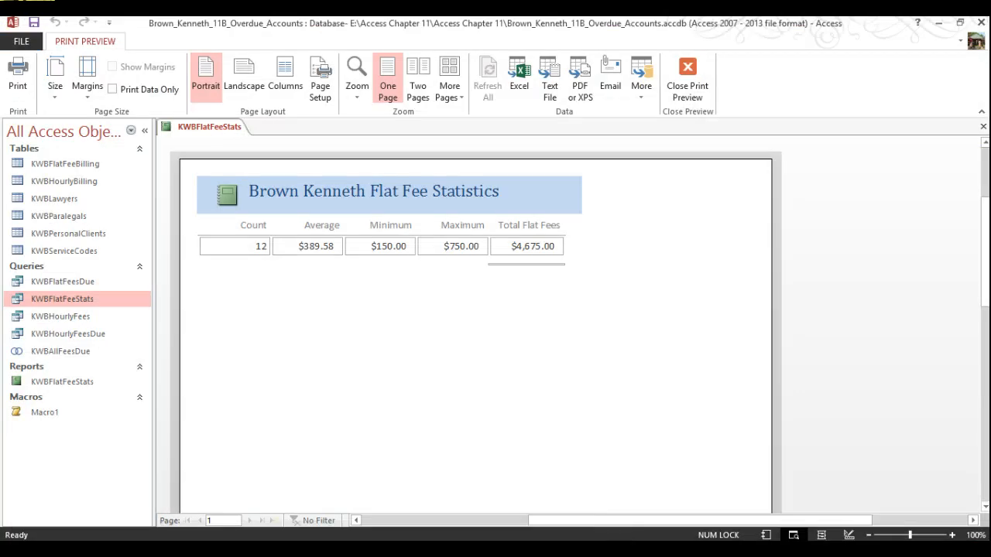
left_click(981, 23)
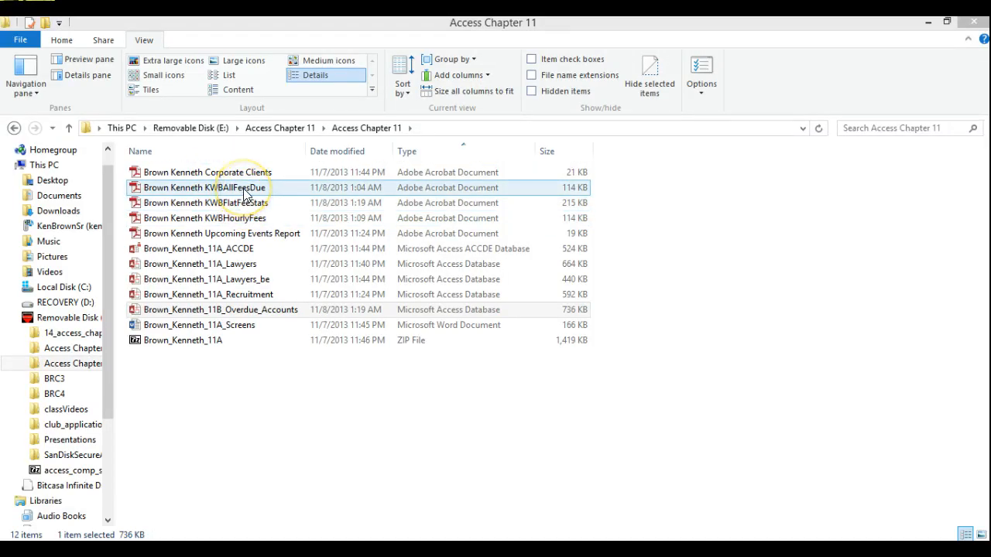
left_click(232, 188)
left_click(241, 202, "ctrl")
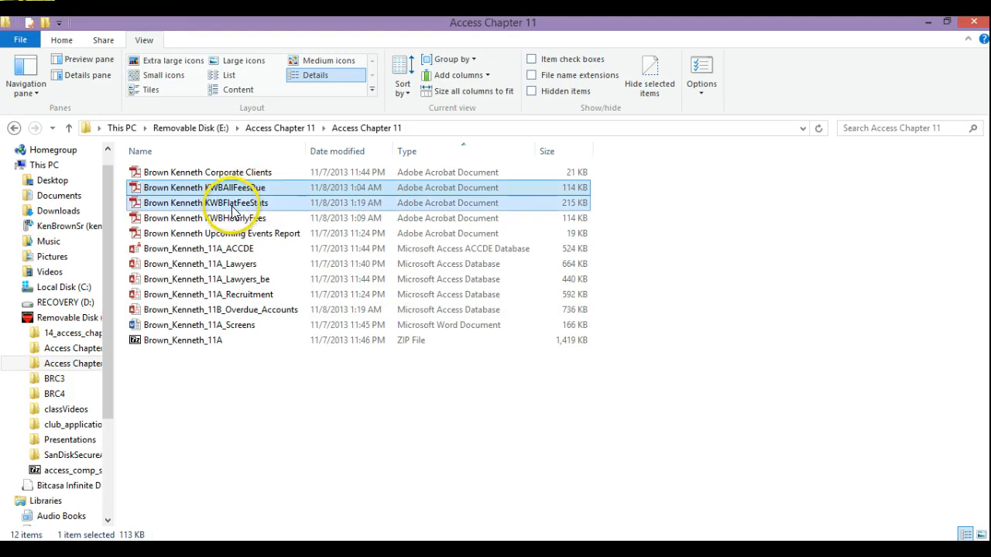
left_click(246, 314, "ctrl")
right_click(246, 313)
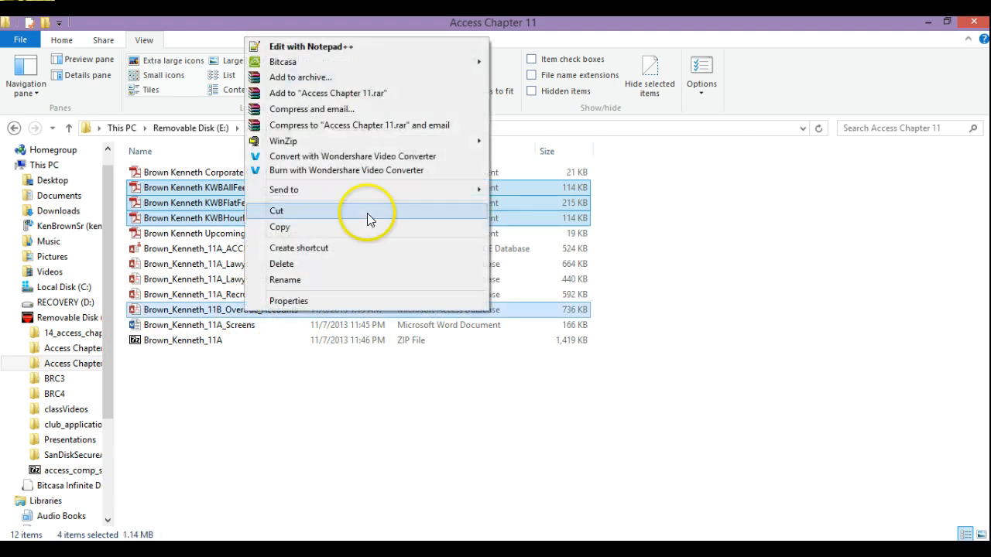
mouse_move(389, 192)
left_click(531, 188)
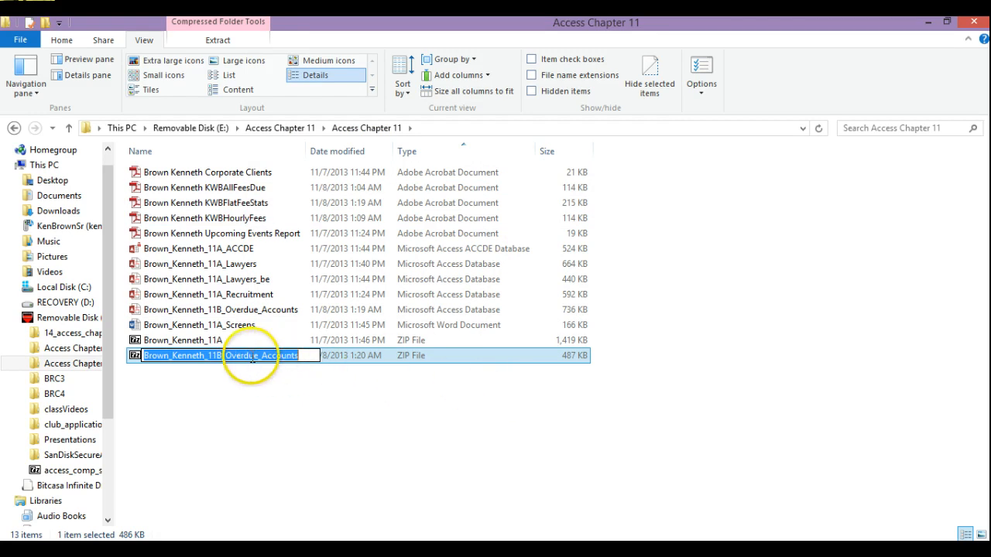
Step: Shorten the new ZIP file's name by removing the Overdue_Accounts ending, leaving the student's name and 11B
left_click(229, 356)
left_click_drag(225, 357, 317, 356)
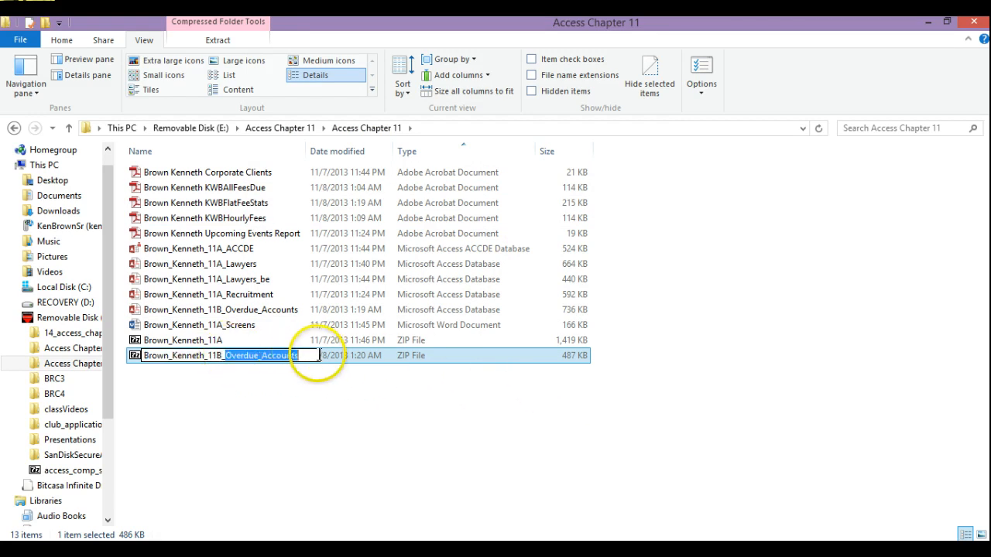
key("Delete")
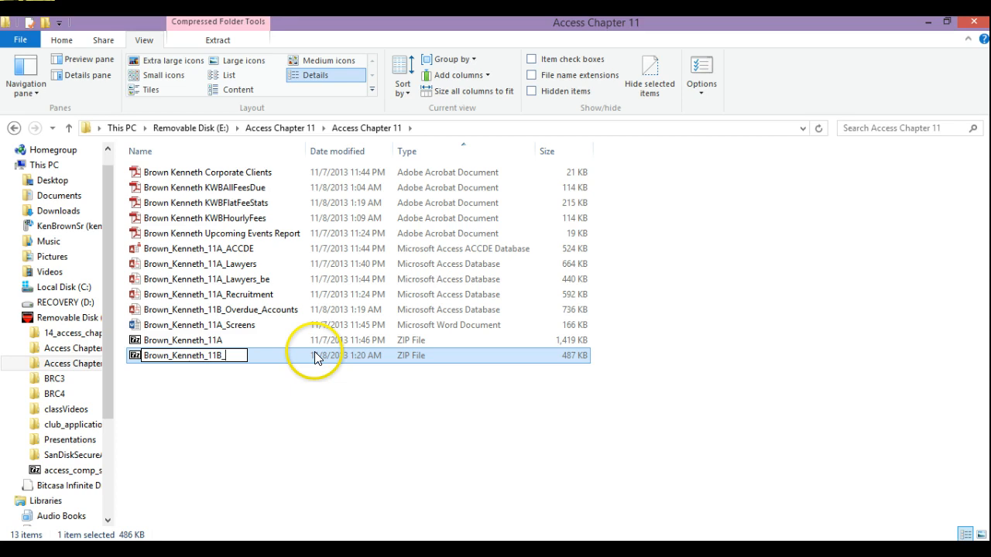
left_click(272, 380)
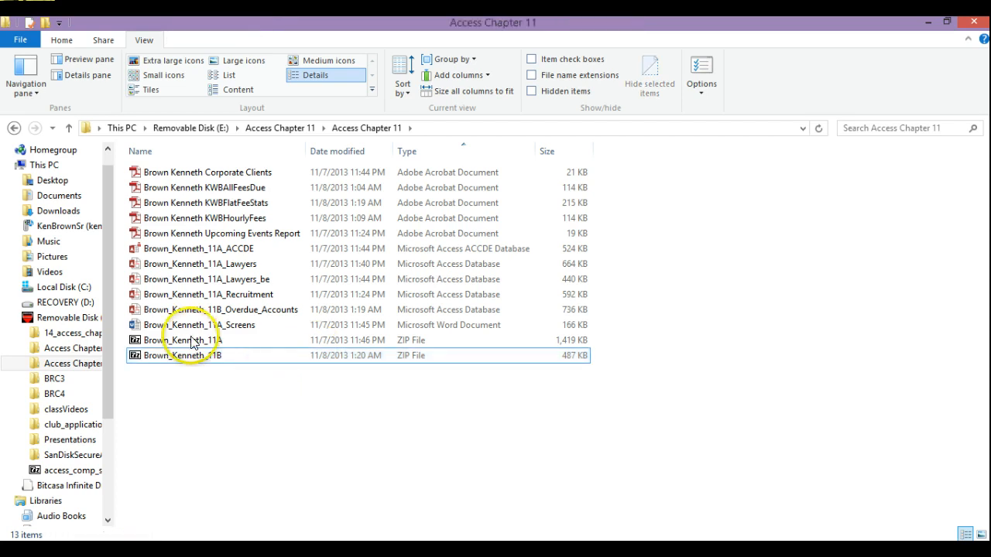
Step: Select the 11A and 11B ZIP files and try to add both to a new archive with WinZip
left_click(178, 342)
left_click(181, 356, "shift")
right_click(186, 358)
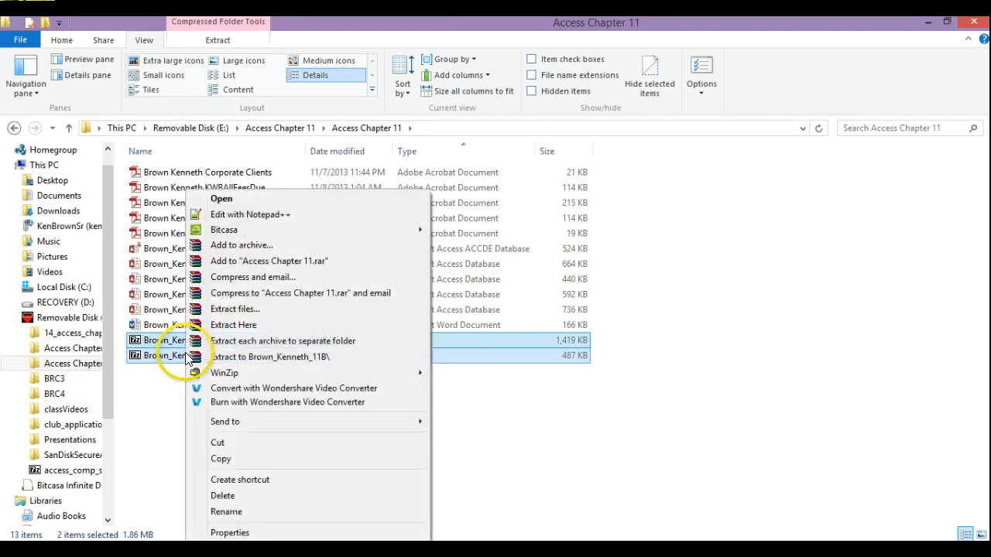
mouse_move(413, 374)
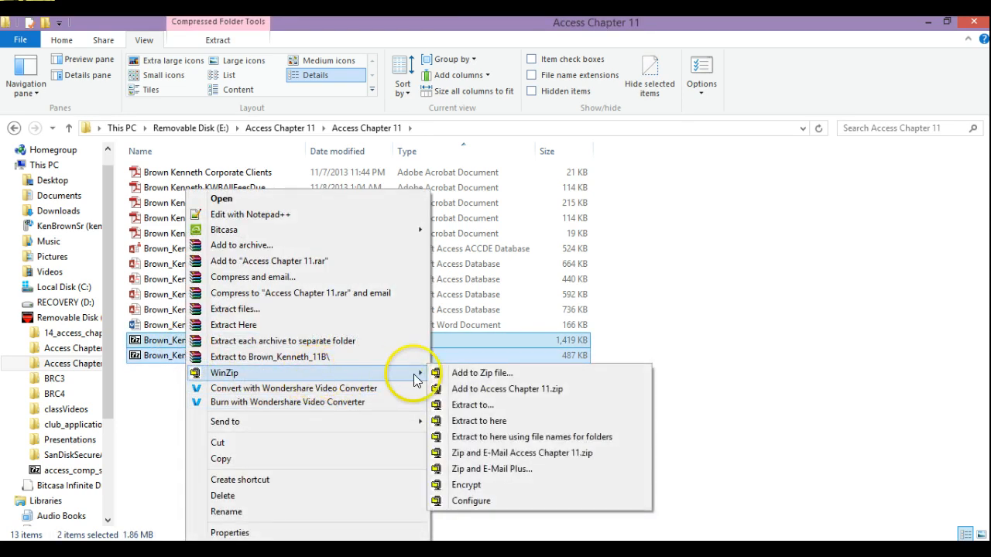
left_click(462, 375)
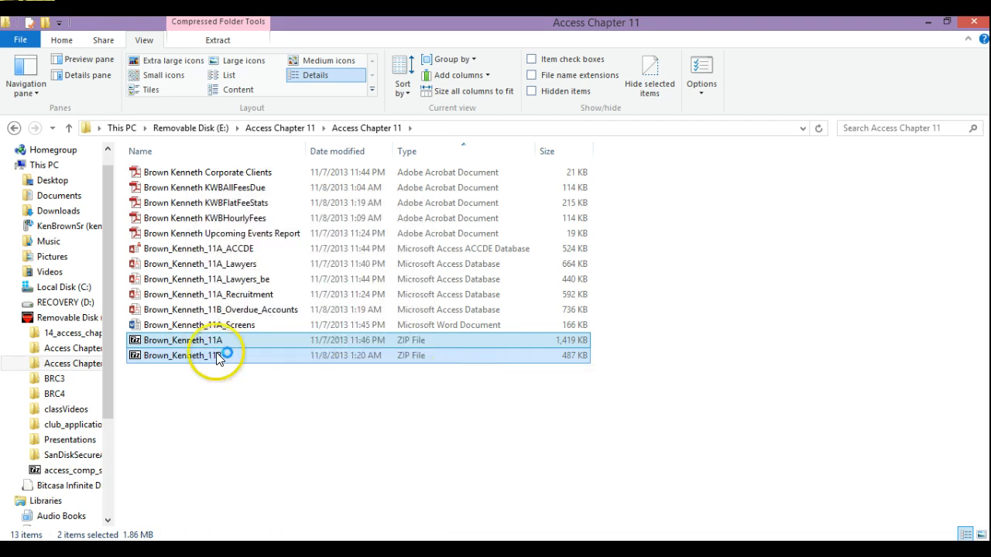
mouse_move(194, 352)
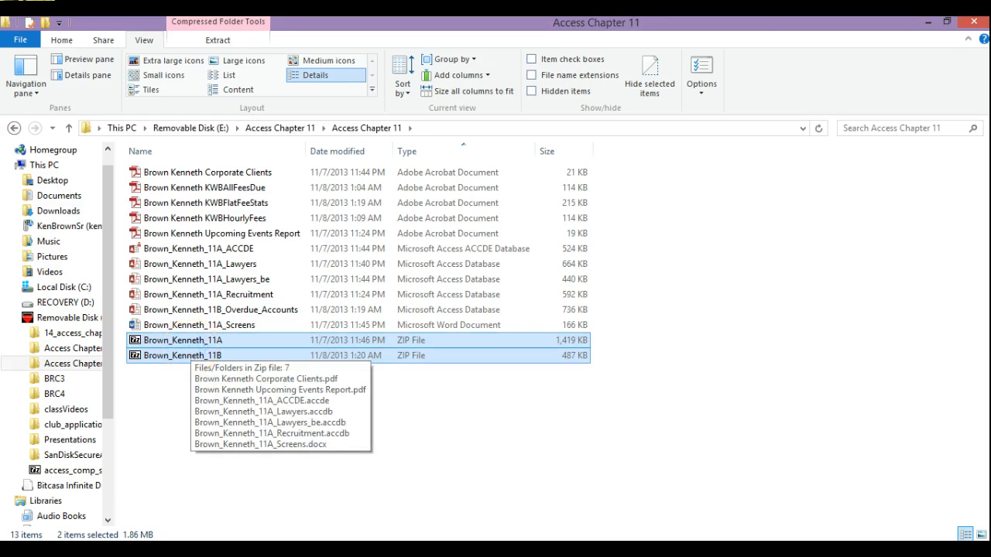
double_click(213, 355)
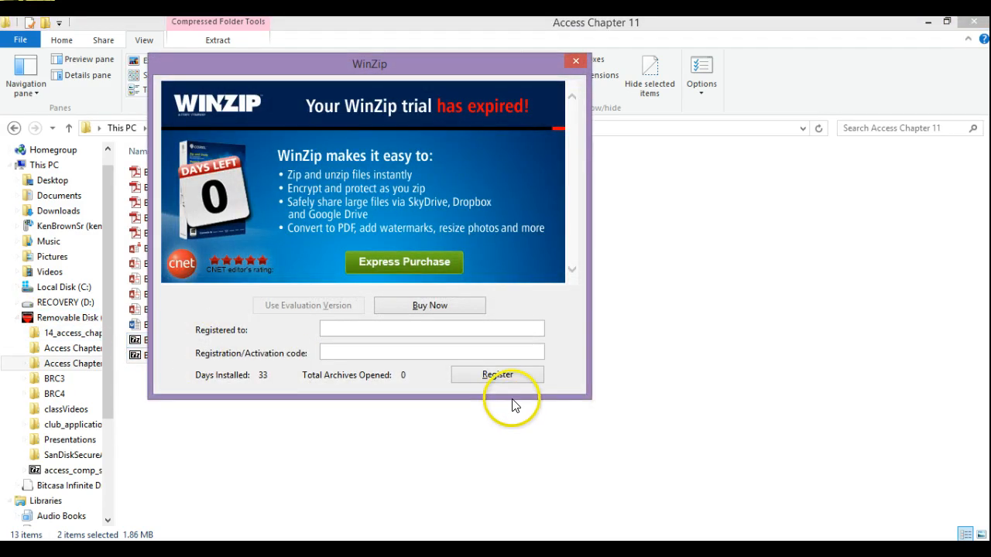
left_click(577, 61)
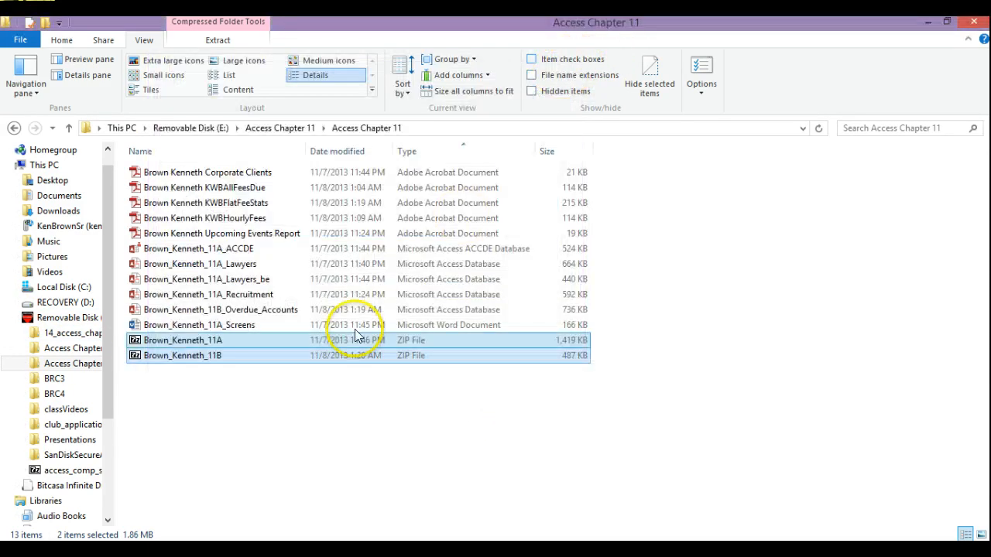
Step: Compress the selected 11A and 11B ZIP files together into a new zipped folder
right_click(188, 365)
mouse_move(256, 430)
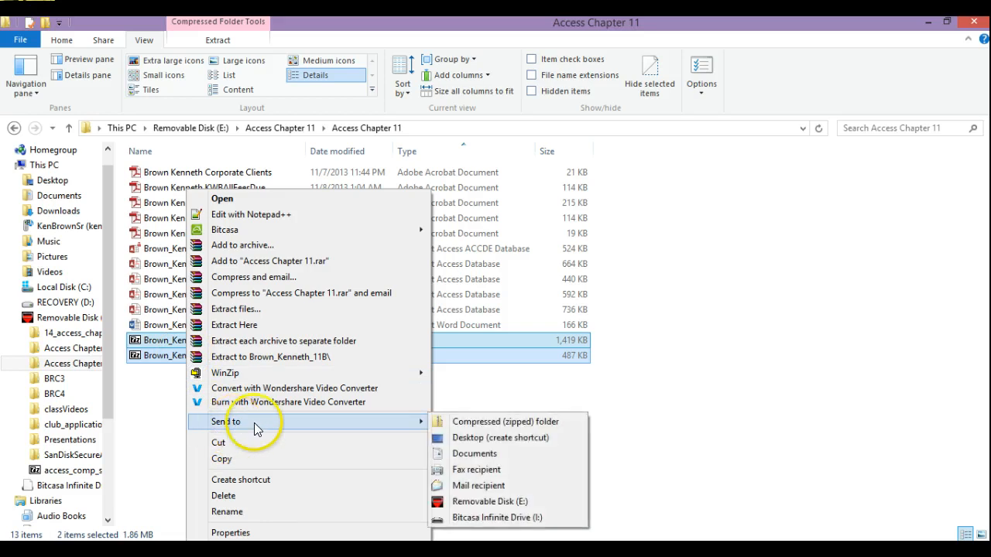
left_click(467, 423)
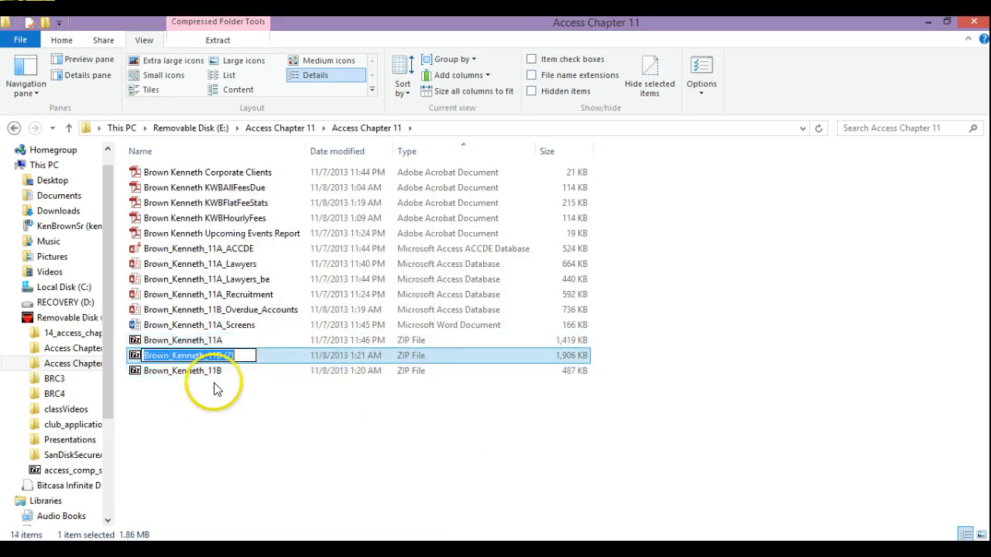
Step: Rename the combined ZIP file to the student's name followed by _11A_and_11B, and select it
left_click(237, 355)
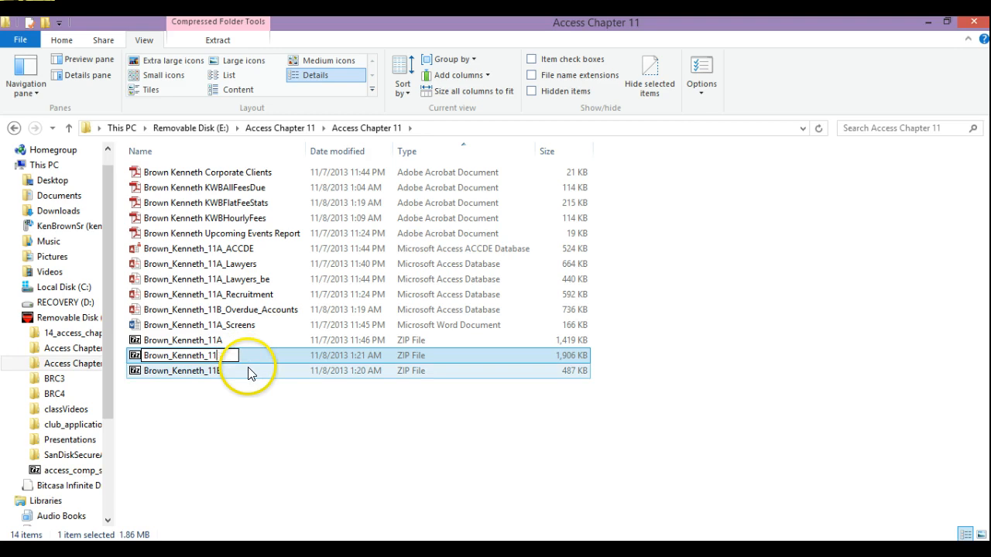
type("A")
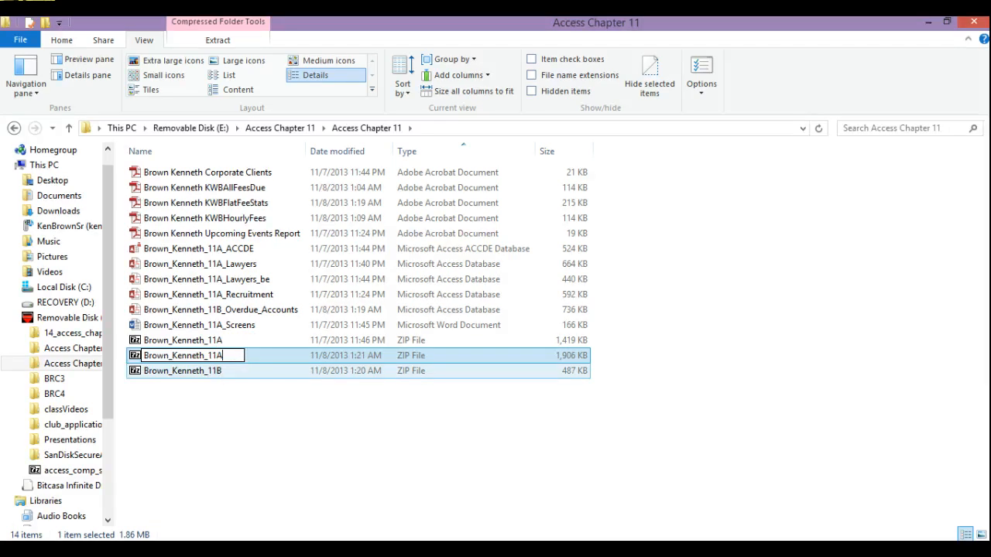
type("_and")
type("11")
key("BackSpace")
key("BackSpace")
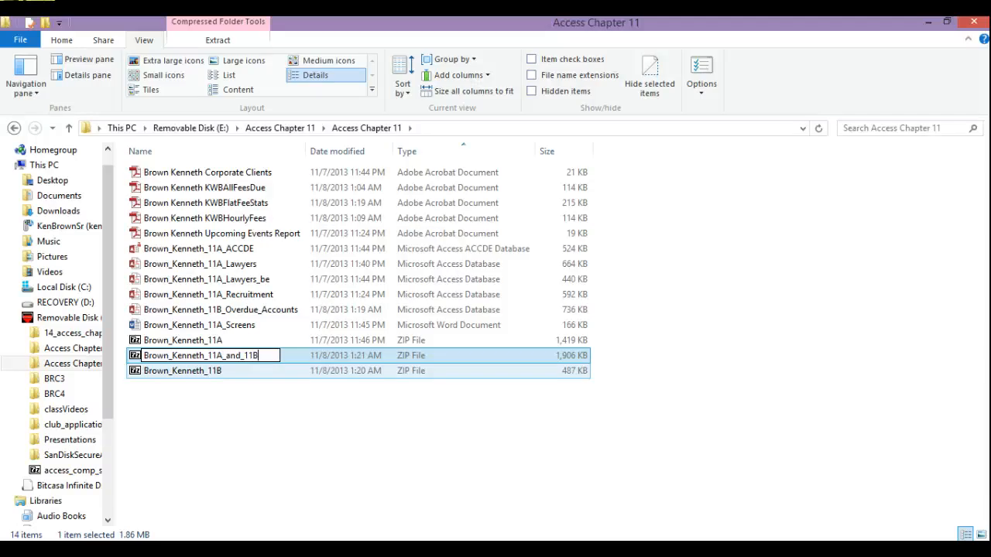
left_click(233, 456)
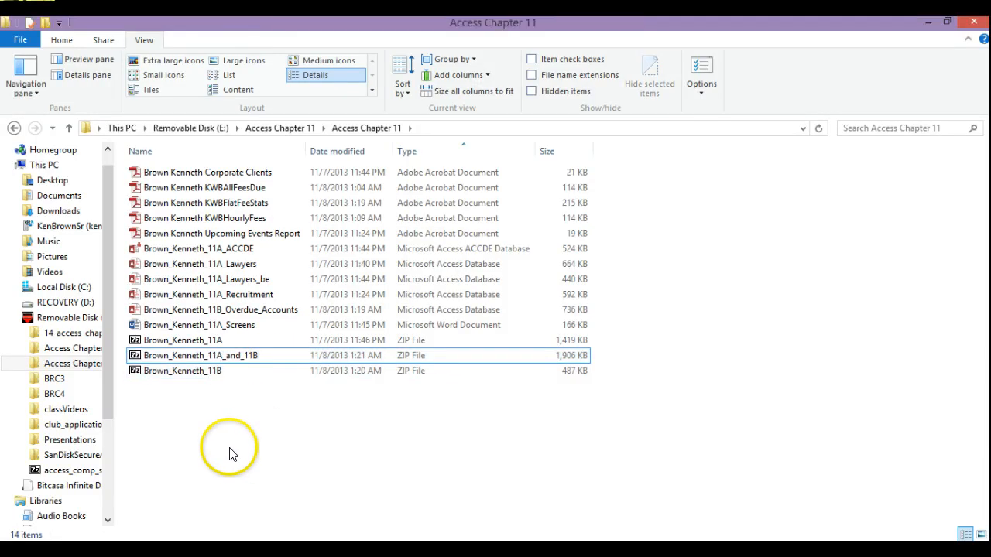
left_click(151, 358)
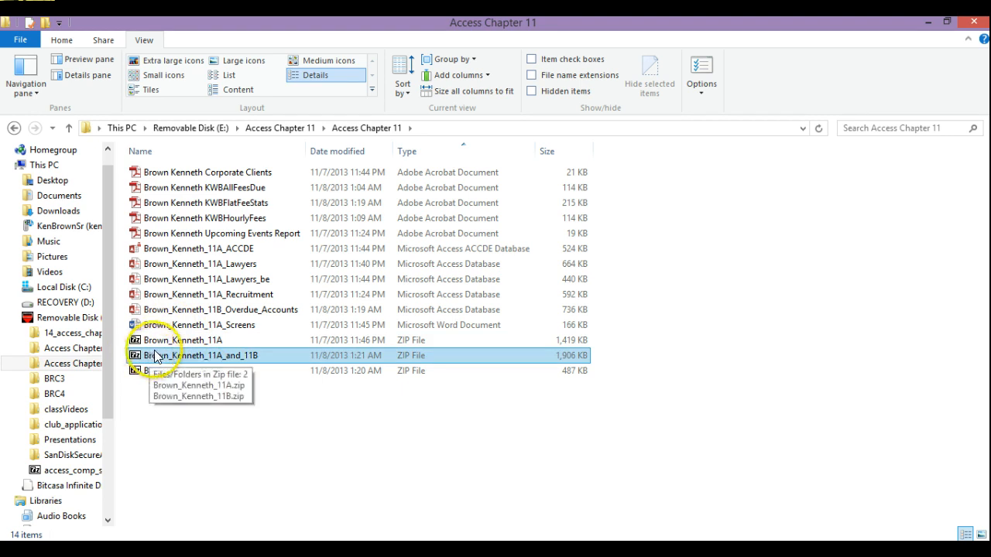
left_click(518, 532)
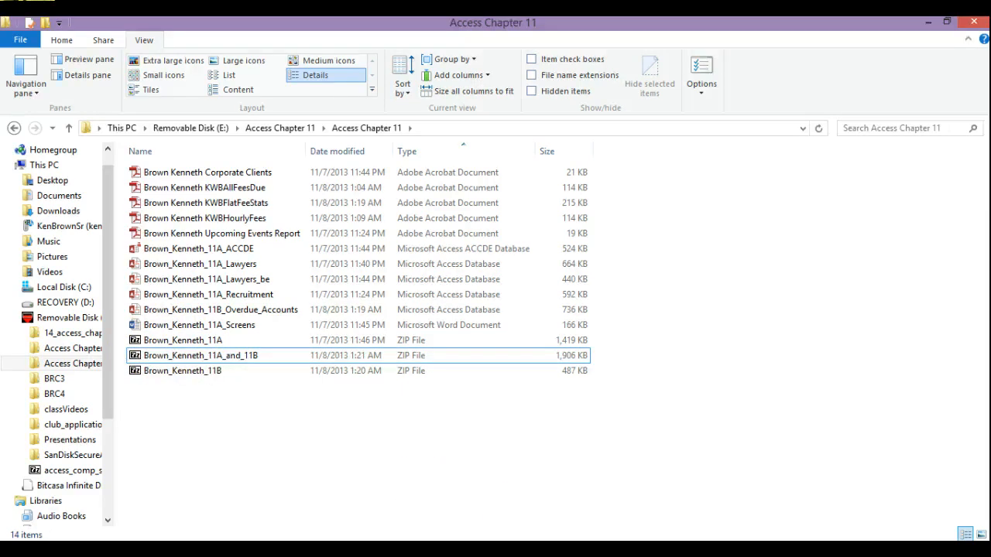
left_click(517, 542)
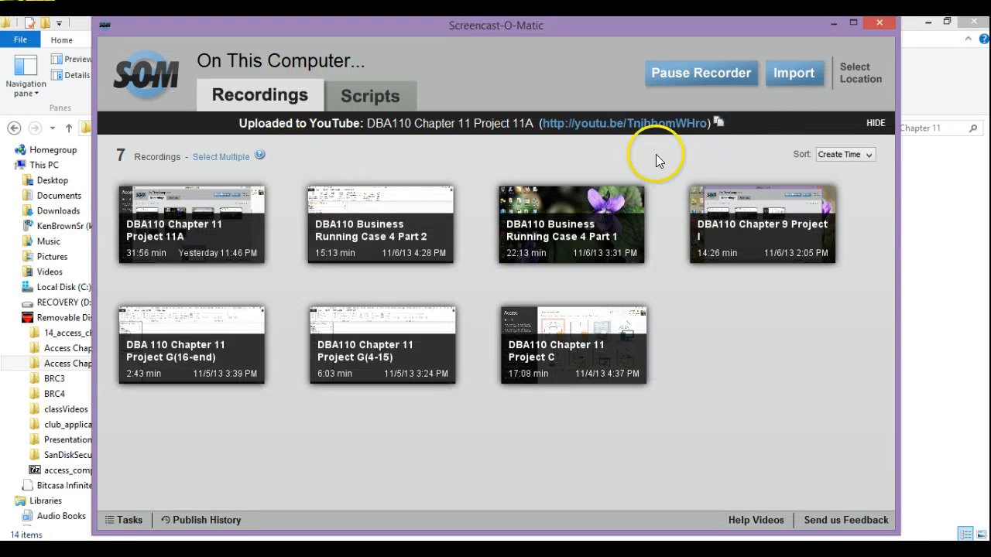
left_click(695, 71)
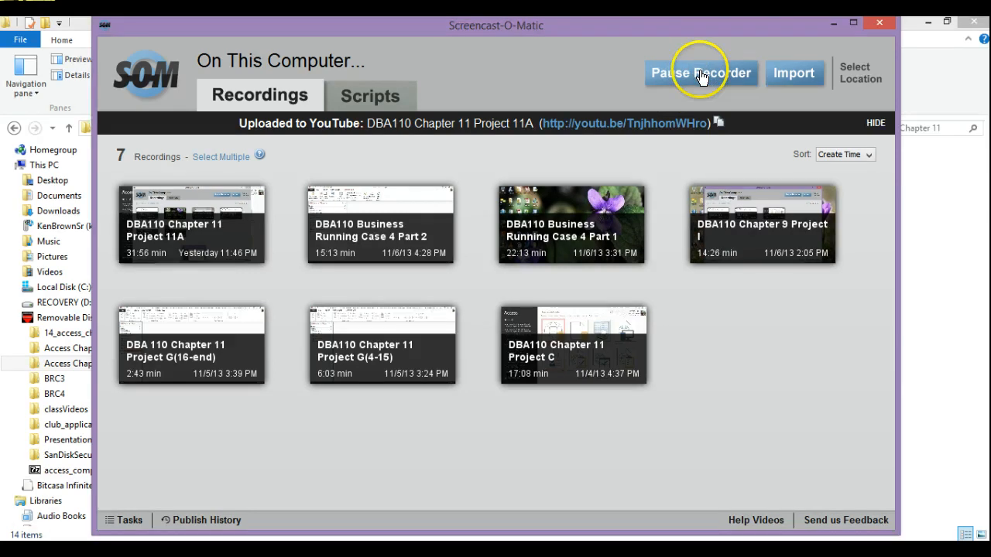